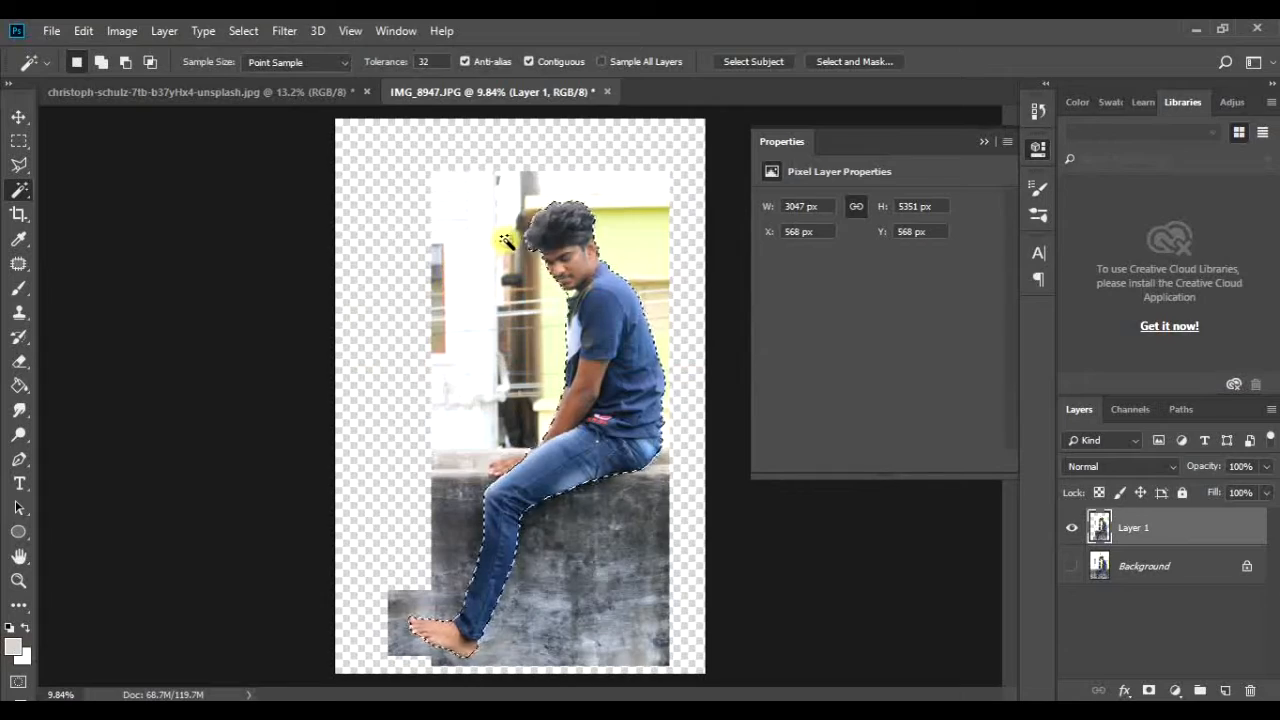
Step: Refine the selection outline between the toes of the foot using the Patch tool's freehand selection
{"action": "key", "text": "j"}
{"action": "left_click_drag", "start_coordinate": [498, 523], "coordinate": [682, 476]}
{"action": "left_click_drag", "start_coordinate": [653, 560], "coordinate": [558, 452]}
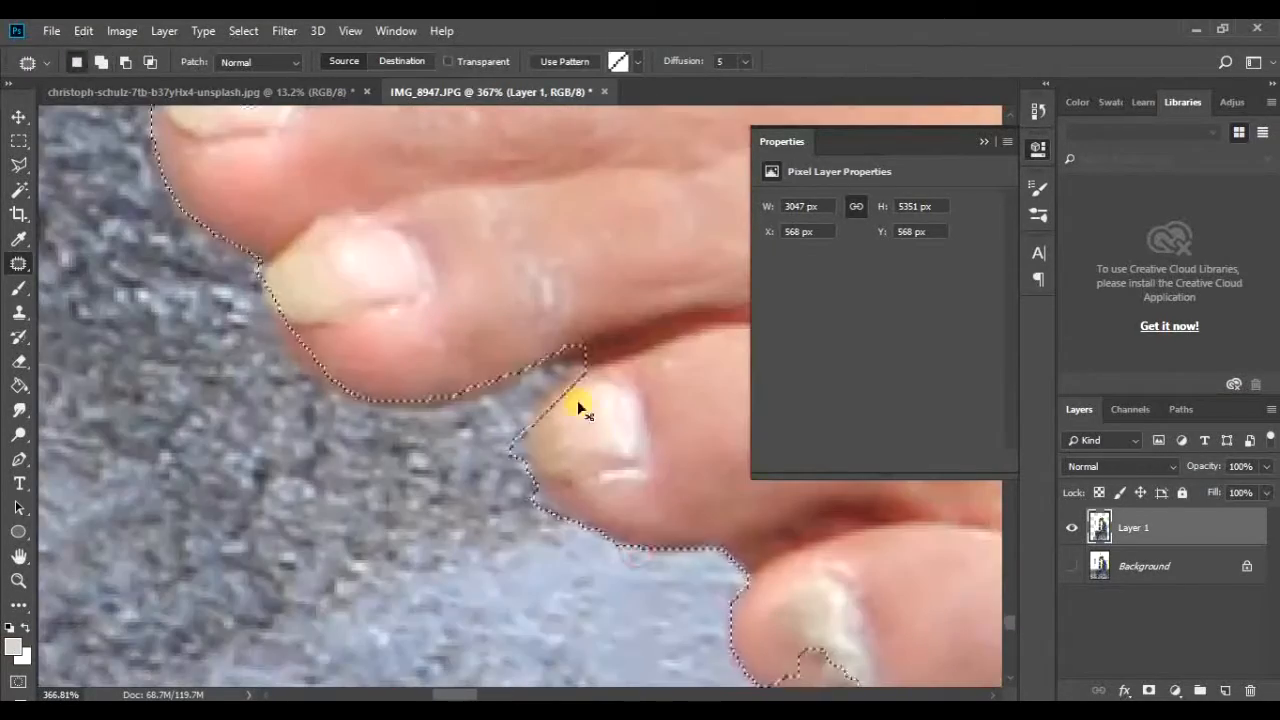
{"action": "left_click_drag", "start_coordinate": [628, 565], "coordinate": [615, 520]}
{"action": "left_click_drag", "start_coordinate": [650, 570], "coordinate": [425, 375]}
{"action": "mouse_move", "coordinate": [549, 500]}
{"action": "left_mouse_down"}
{"action": "mouse_move", "coordinate": [709, 471]}
{"action": "mouse_move", "coordinate": [640, 535]}
{"action": "left_mouse_up"}
{"action": "left_click_drag", "start_coordinate": [280, 380], "coordinate": [246, 403]}
{"action": "mouse_move", "coordinate": [371, 483]}
{"action": "left_mouse_down"}
{"action": "mouse_move", "coordinate": [666, 409]}
{"action": "mouse_move", "coordinate": [640, 500]}
{"action": "left_mouse_up"}
{"action": "mouse_move", "coordinate": [148, 485]}
{"action": "left_mouse_down"}
{"action": "mouse_move", "coordinate": [395, 537]}
{"action": "mouse_move", "coordinate": [152, 488]}
{"action": "left_mouse_up"}
{"action": "mouse_move", "coordinate": [186, 580]}
{"action": "left_mouse_down"}
{"action": "mouse_move", "coordinate": [551, 374]}
{"action": "mouse_move", "coordinate": [200, 582]}
{"action": "left_mouse_up"}
Step: Correct the remaining selection edges along the toes and foot with further freehand selection strokes
{"action": "scroll", "coordinate": [400, 540], "scroll_direction": "down", "scroll_amount": 10}
{"action": "scroll", "coordinate": [290, 340], "scroll_direction": "up", "scroll_amount": 8}
{"action": "mouse_move", "coordinate": [270, 295]}
{"action": "left_mouse_down"}
{"action": "mouse_move", "coordinate": [312, 405]}
{"action": "mouse_move", "coordinate": [278, 302]}
{"action": "left_mouse_up"}
{"action": "left_click_drag", "start_coordinate": [400, 300], "coordinate": [191, 402]}
{"action": "mouse_move", "coordinate": [109, 280]}
{"action": "left_mouse_down"}
{"action": "mouse_move", "coordinate": [190, 310]}
{"action": "mouse_move", "coordinate": [76, 326]}
{"action": "mouse_move", "coordinate": [351, 331]}
{"action": "left_mouse_up"}
{"action": "mouse_move", "coordinate": [268, 293]}
{"action": "left_mouse_down"}
{"action": "mouse_move", "coordinate": [517, 320]}
{"action": "mouse_move", "coordinate": [270, 297]}
{"action": "left_mouse_up"}
{"action": "left_click_drag", "start_coordinate": [650, 380], "coordinate": [200, 322]}
{"action": "left_click_drag", "start_coordinate": [382, 322], "coordinate": [740, 310]}
{"action": "left_click_drag", "start_coordinate": [620, 200], "coordinate": [262, 548]}
{"action": "left_click_drag", "start_coordinate": [500, 150], "coordinate": [440, 440]}
{"action": "mouse_move", "coordinate": [449, 366]}
{"action": "left_mouse_down"}
{"action": "mouse_move", "coordinate": [523, 109]}
{"action": "mouse_move", "coordinate": [450, 368]}
{"action": "left_mouse_up"}
{"action": "left_click_drag", "start_coordinate": [520, 130], "coordinate": [460, 458]}
{"action": "mouse_move", "coordinate": [457, 443]}
{"action": "left_mouse_down"}
{"action": "mouse_move", "coordinate": [603, 123]}
{"action": "mouse_move", "coordinate": [392, 590]}
{"action": "left_mouse_up"}
{"action": "mouse_move", "coordinate": [392, 580]}
{"action": "left_mouse_down"}
{"action": "mouse_move", "coordinate": [535, 115]}
{"action": "mouse_move", "coordinate": [392, 580]}
{"action": "left_mouse_up"}
Step: Add the fingertips and fingers resting on the wall to the selection
{"action": "scroll", "coordinate": [460, 300], "scroll_direction": "down", "scroll_amount": 3}
{"action": "mouse_move", "coordinate": [391, 491]}
{"action": "left_mouse_down"}
{"action": "mouse_move", "coordinate": [460, 114]}
{"action": "mouse_move", "coordinate": [391, 491]}
{"action": "left_mouse_up"}
{"action": "left_click_drag", "start_coordinate": [480, 160], "coordinate": [506, 663]}
{"action": "mouse_move", "coordinate": [571, 429]}
{"action": "left_mouse_down"}
{"action": "mouse_move", "coordinate": [200, 451]}
{"action": "mouse_move", "coordinate": [571, 429]}
{"action": "left_mouse_up"}
{"action": "mouse_move", "coordinate": [517, 415]}
{"action": "left_mouse_down"}
{"action": "mouse_move", "coordinate": [381, 276]}
{"action": "mouse_move", "coordinate": [722, 370]}
{"action": "left_mouse_up"}
{"action": "scroll", "coordinate": [490, 300], "scroll_direction": "down", "scroll_amount": 1}
{"action": "left_click_drag", "start_coordinate": [455, 150], "coordinate": [445, 410]}
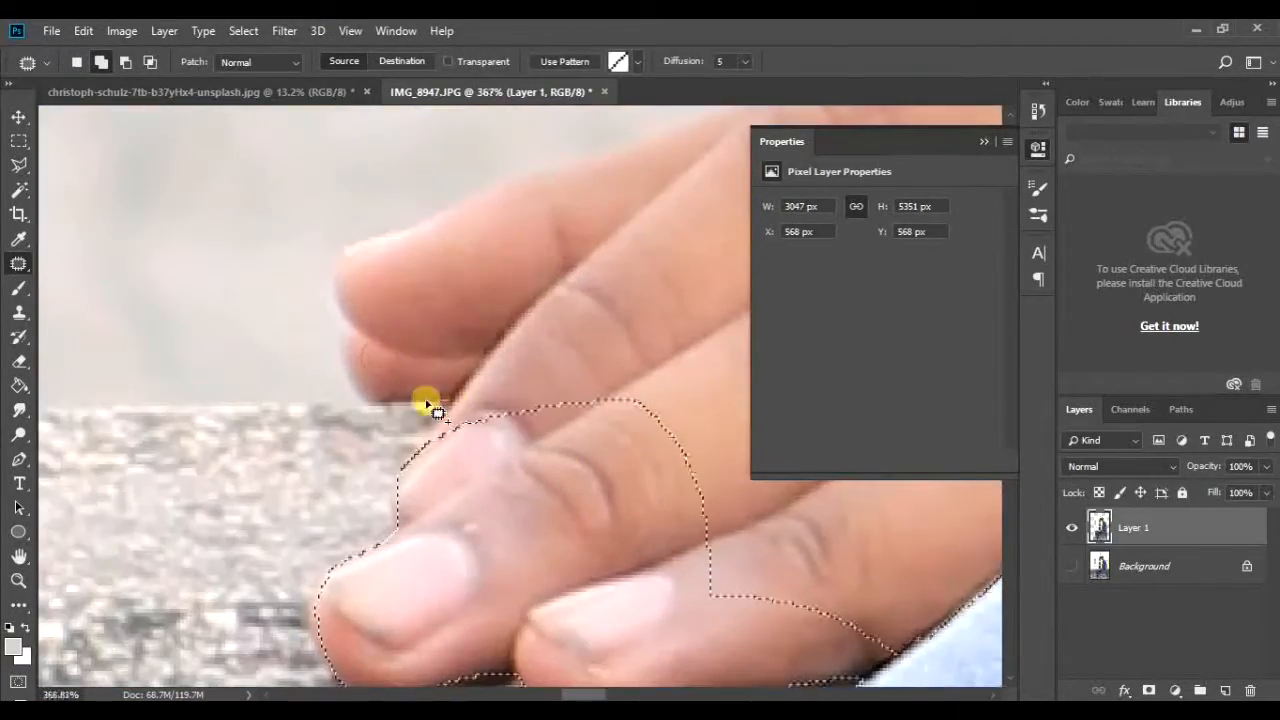
{"action": "scroll", "coordinate": [488, 430], "scroll_direction": "down", "scroll_amount": 3}
{"action": "mouse_move", "coordinate": [600, 300]}
{"action": "left_mouse_down"}
{"action": "mouse_move", "coordinate": [214, 431]}
{"action": "mouse_move", "coordinate": [150, 490]}
{"action": "left_mouse_up"}
{"action": "mouse_move", "coordinate": [520, 420]}
{"action": "left_mouse_down"}
{"action": "mouse_move", "coordinate": [171, 494]}
{"action": "mouse_move", "coordinate": [310, 485]}
{"action": "left_mouse_up"}
{"action": "mouse_move", "coordinate": [400, 432]}
{"action": "left_mouse_down"}
{"action": "mouse_move", "coordinate": [237, 503]}
{"action": "mouse_move", "coordinate": [291, 510]}
{"action": "mouse_move", "coordinate": [285, 495]}
{"action": "left_mouse_up"}
{"action": "scroll", "coordinate": [508, 452], "scroll_direction": "down", "scroll_amount": 2}
{"action": "left_click_drag", "start_coordinate": [150, 620], "coordinate": [640, 340]}
{"action": "scroll", "coordinate": [402, 643], "scroll_direction": "down", "scroll_amount": 1}
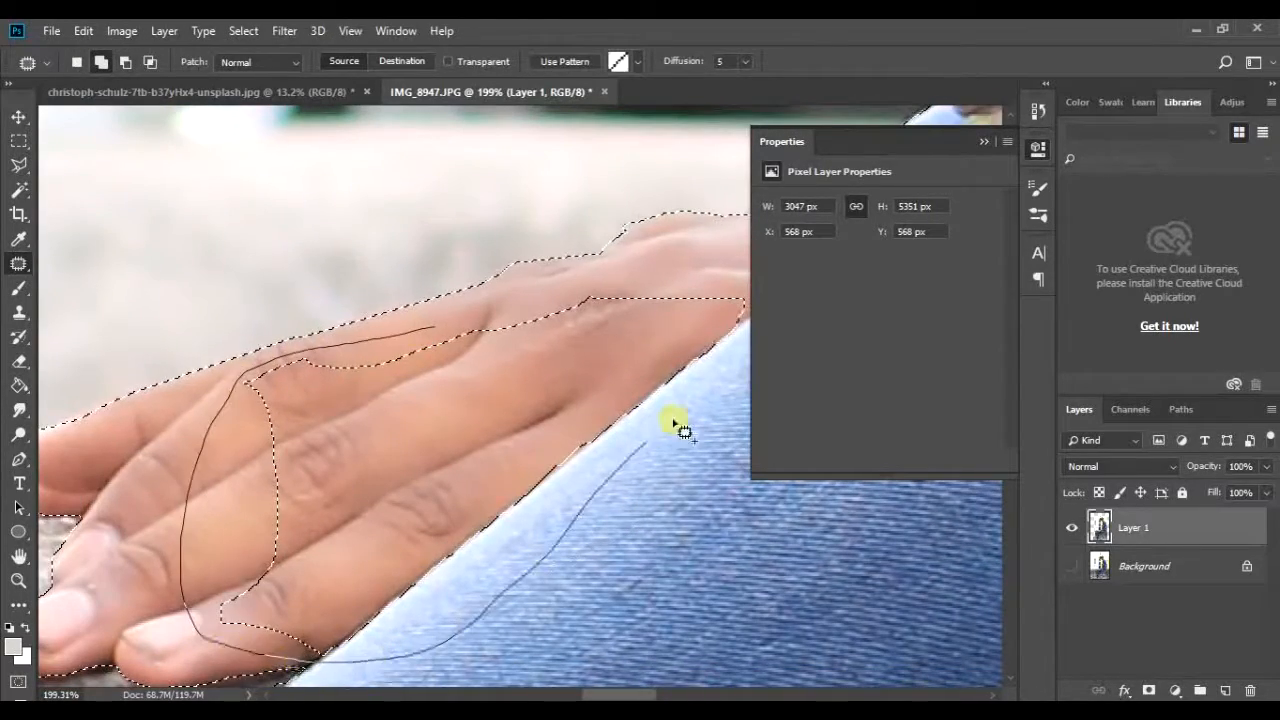
Step: Add the rest of the hand up to the jeans edge to the selection
{"action": "left_click_drag", "start_coordinate": [548, 556], "coordinate": [440, 335]}
{"action": "scroll", "coordinate": [317, 577], "scroll_direction": "down", "scroll_amount": 5}
{"action": "scroll", "coordinate": [340, 367], "scroll_direction": "up", "scroll_amount": 6}
{"action": "left_click_drag", "start_coordinate": [473, 522], "coordinate": [590, 368]}
{"action": "scroll", "coordinate": [560, 400], "scroll_direction": "up", "scroll_amount": 1}
{"action": "mouse_move", "coordinate": [520, 402]}
{"action": "left_mouse_down"}
{"action": "mouse_move", "coordinate": [560, 397]}
{"action": "mouse_move", "coordinate": [522, 402]}
{"action": "left_mouse_up"}
{"action": "scroll", "coordinate": [560, 420], "scroll_direction": "down", "scroll_amount": 6}
{"action": "scroll", "coordinate": [537, 397], "scroll_direction": "up", "scroll_amount": 2}
{"action": "scroll", "coordinate": [537, 397], "scroll_direction": "down", "scroll_amount": 5}
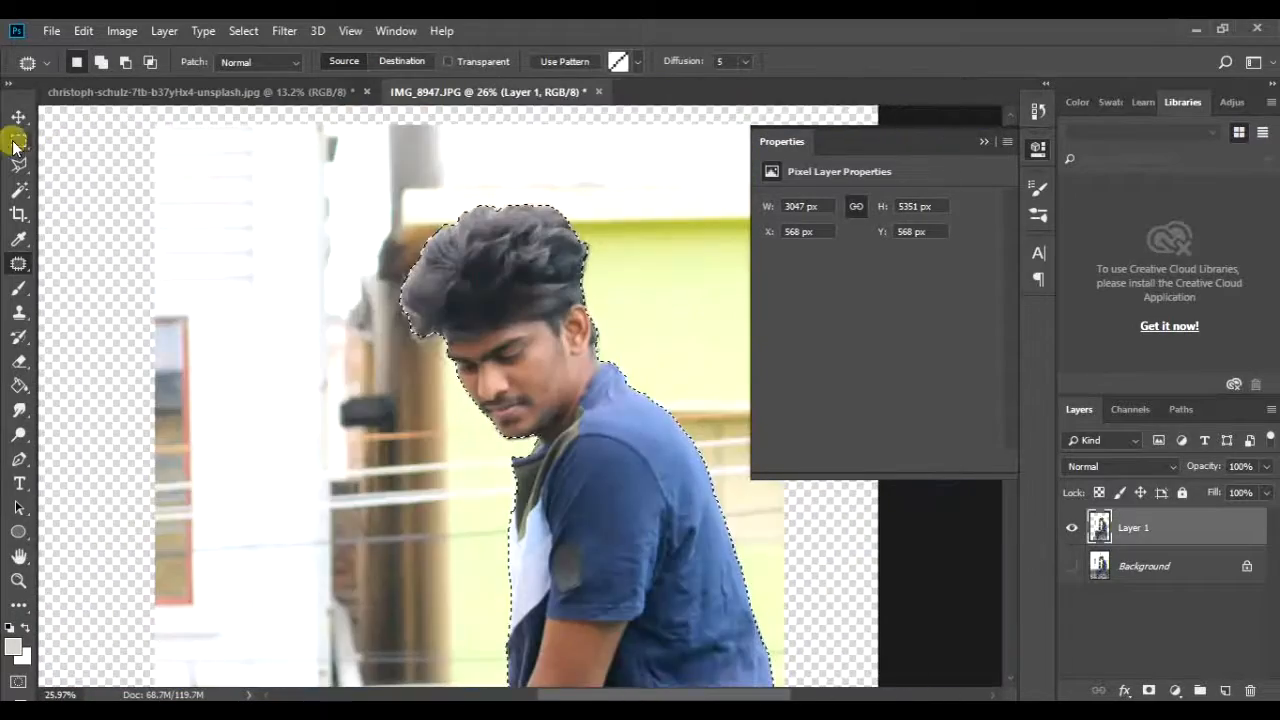
Step: Smooth the selection by 10 in Select and Mask and place the cut-out man in the christoph-schulz city photo
{"action": "key", "text": "ctrl+alt+r"}
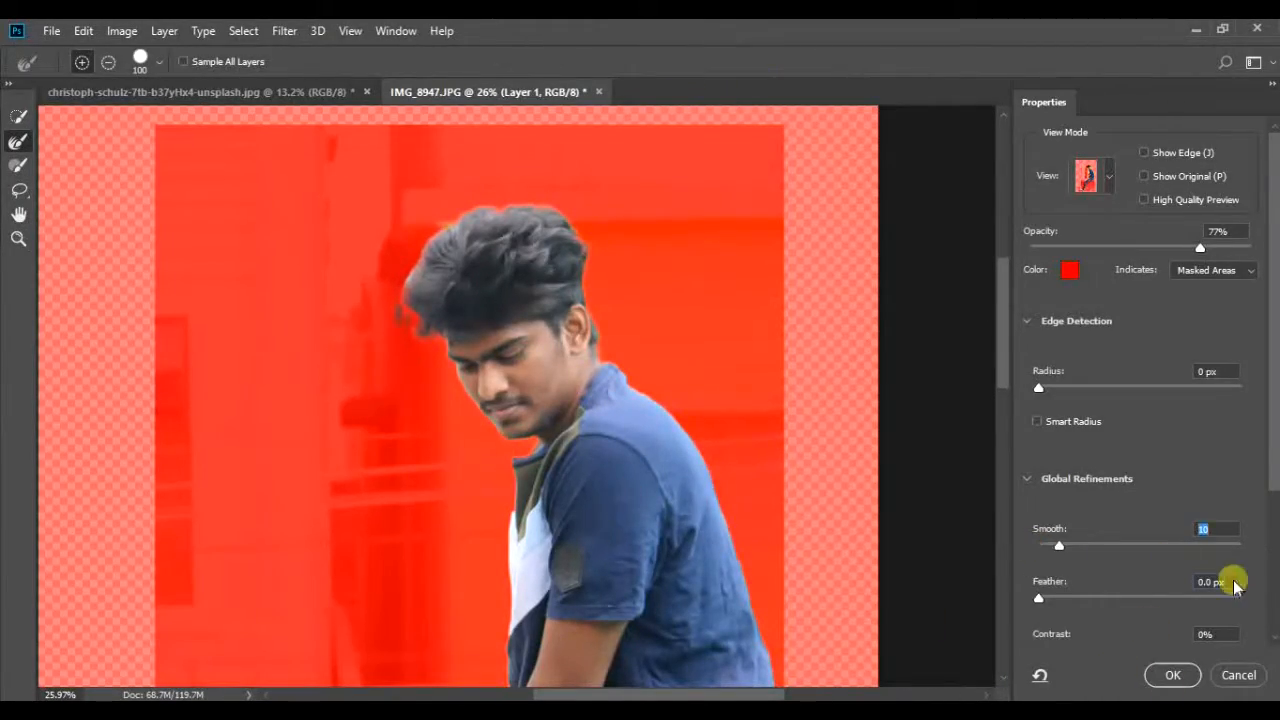
{"action": "key", "text": "Return"}
{"action": "left_click_drag", "start_coordinate": [455, 270], "coordinate": [548, 290]}
{"action": "mouse_move", "coordinate": [610, 309]}
{"action": "left_mouse_down"}
{"action": "mouse_move", "coordinate": [497, 289]}
{"action": "mouse_move", "coordinate": [610, 330]}
{"action": "left_mouse_up"}
{"action": "left_click_drag", "start_coordinate": [616, 336], "coordinate": [566, 312]}
{"action": "left_click_drag", "start_coordinate": [583, 243], "coordinate": [566, 360]}
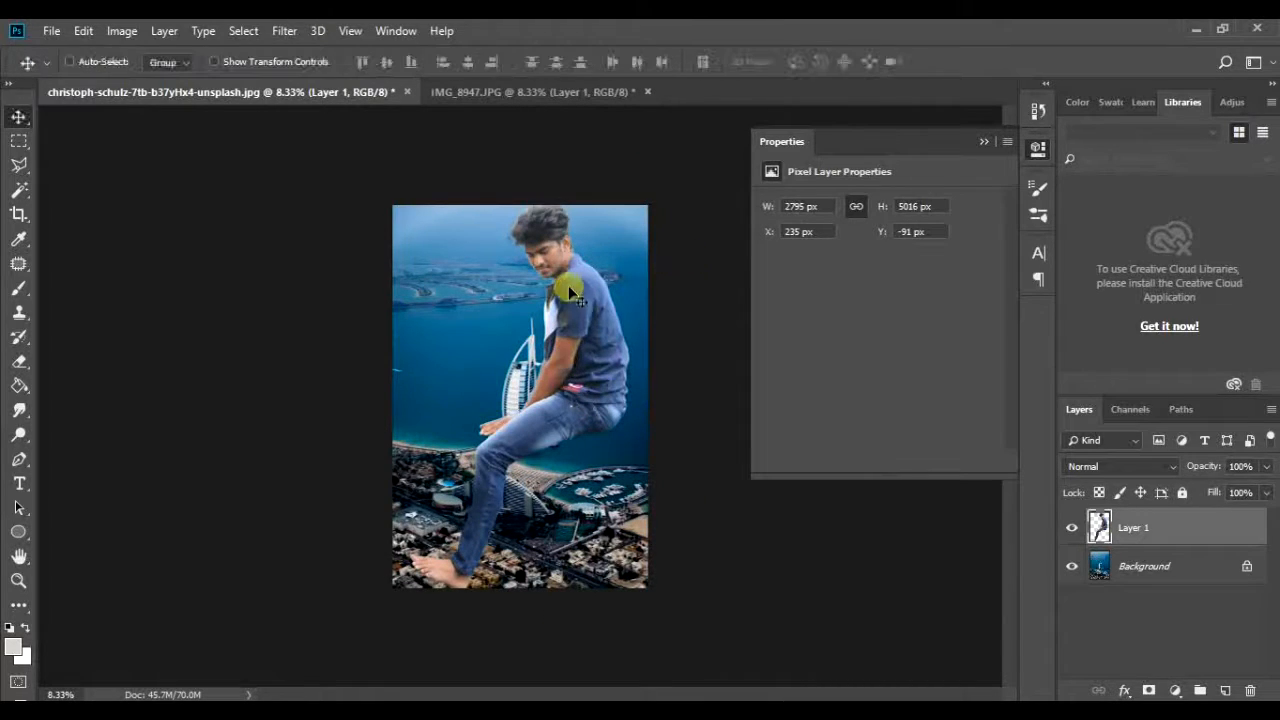
Step: Move the man down in the city photo and scale him to about 60% width
{"action": "left_click_drag", "start_coordinate": [555, 273], "coordinate": [552, 300]}
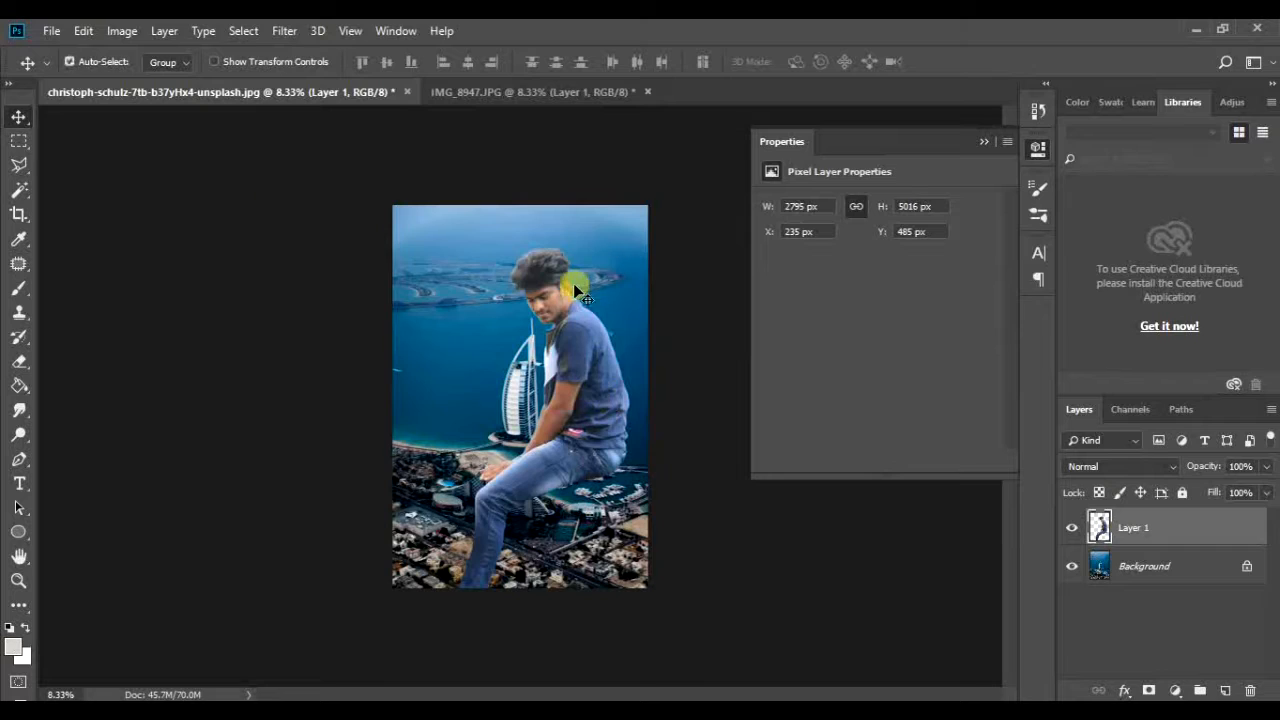
{"action": "left_click_drag", "start_coordinate": [628, 243], "coordinate": [586, 240]}
{"action": "left_click_drag", "start_coordinate": [457, 351], "coordinate": [459, 326]}
{"action": "left_click_drag", "start_coordinate": [593, 247], "coordinate": [591, 242]}
{"action": "left_click_drag", "start_coordinate": [586, 470], "coordinate": [583, 520]}
{"action": "left_click_drag", "start_coordinate": [586, 239], "coordinate": [571, 409]}
{"action": "scroll", "coordinate": [523, 310], "scroll_direction": "up", "scroll_amount": 4}
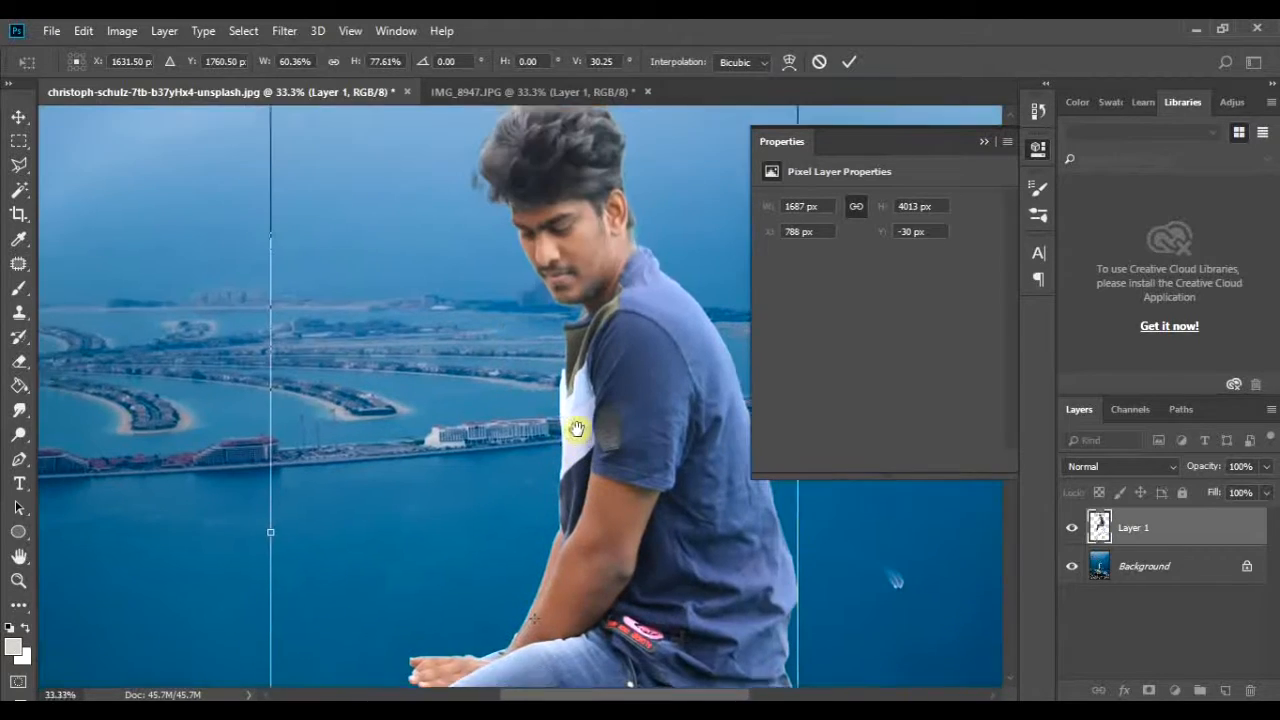
Step: Scale the man further to about 1396 × 2653 px and seat him on top of the sail-shaped tower
{"action": "scroll", "coordinate": [568, 330], "scroll_direction": "down", "scroll_amount": 1}
{"action": "left_click_drag", "start_coordinate": [348, 117], "coordinate": [350, 145]}
{"action": "scroll", "coordinate": [414, 245], "scroll_direction": "down", "scroll_amount": 2}
{"action": "scroll", "coordinate": [543, 380], "scroll_direction": "down", "scroll_amount": 1}
{"action": "left_click_drag", "start_coordinate": [585, 514], "coordinate": [563, 463]}
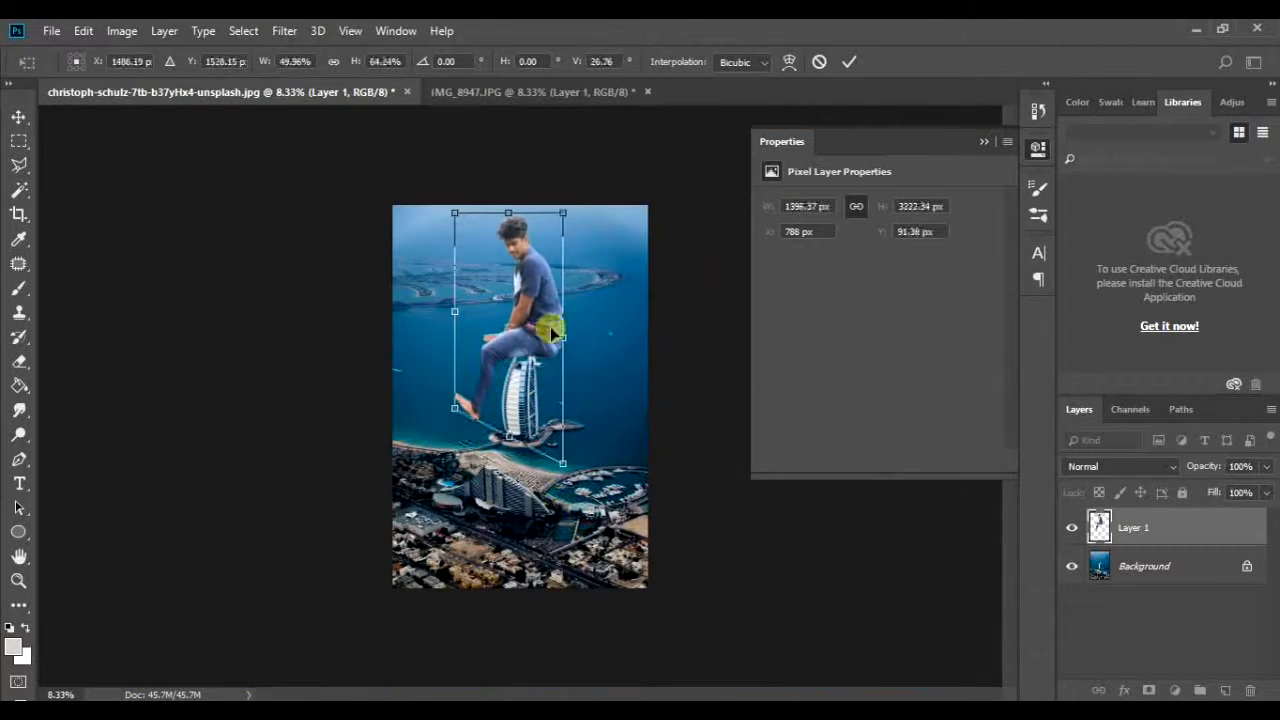
{"action": "left_click_drag", "start_coordinate": [547, 338], "coordinate": [559, 338]}
{"action": "key", "text": "Return"}
{"action": "scroll", "coordinate": [796, 513], "scroll_direction": "up", "scroll_amount": 1}
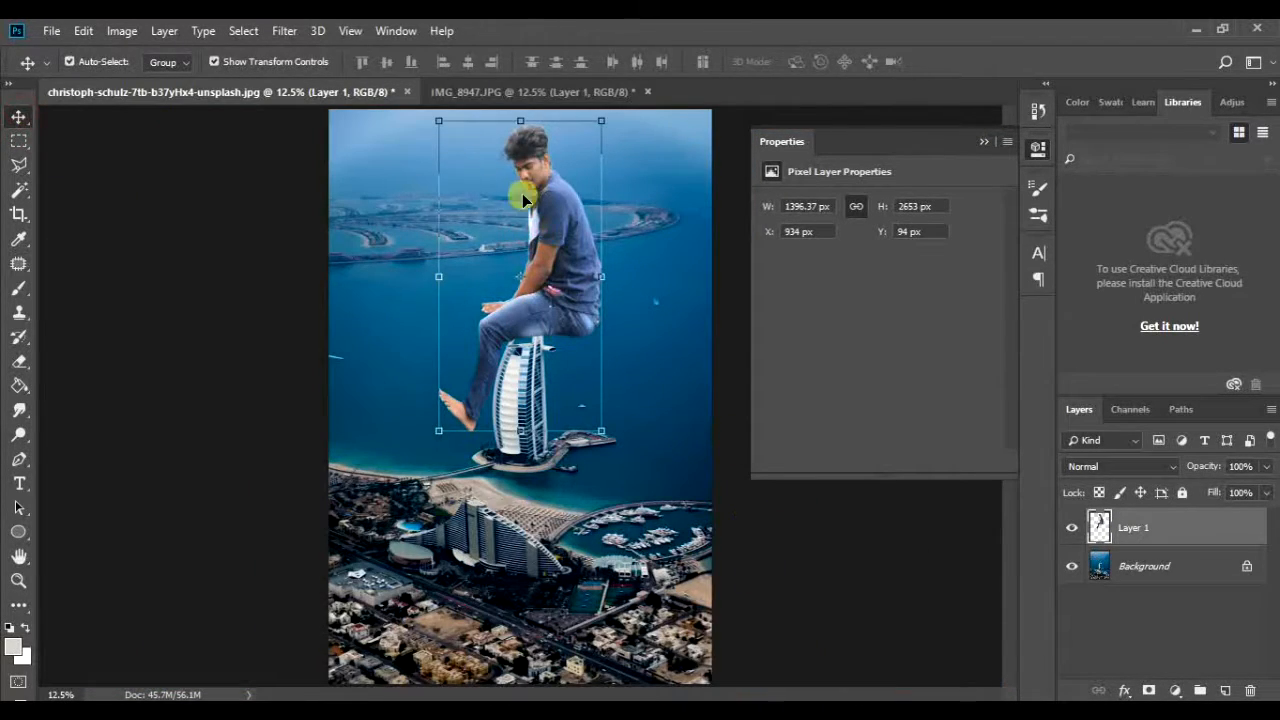
{"action": "scroll", "coordinate": [672, 467], "scroll_direction": "down", "scroll_amount": 3}
{"action": "key", "text": "c"}
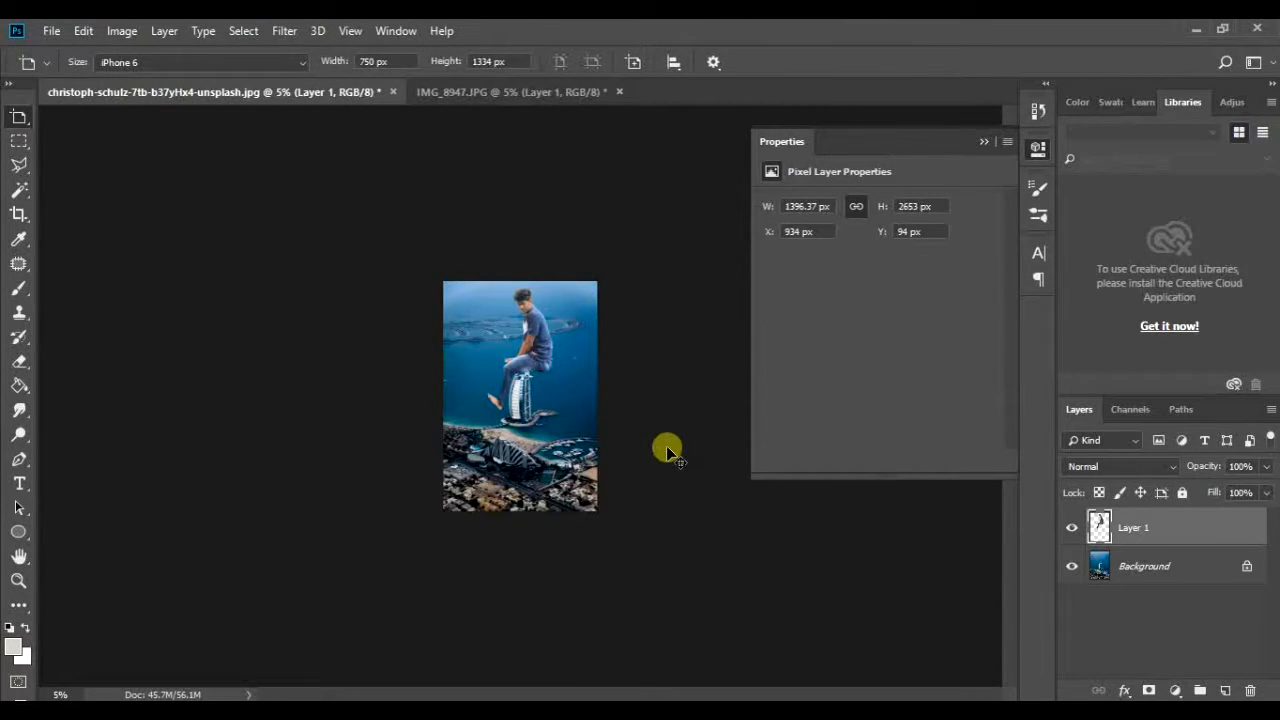
{"action": "key", "text": "shift"}
{"action": "key", "text": "shift"}
{"action": "key", "text": "shift"}
{"action": "key", "text": "shift"}
{"action": "key", "text": "shift"}
{"action": "key", "text": "Escape"}
{"action": "key", "text": "v"}
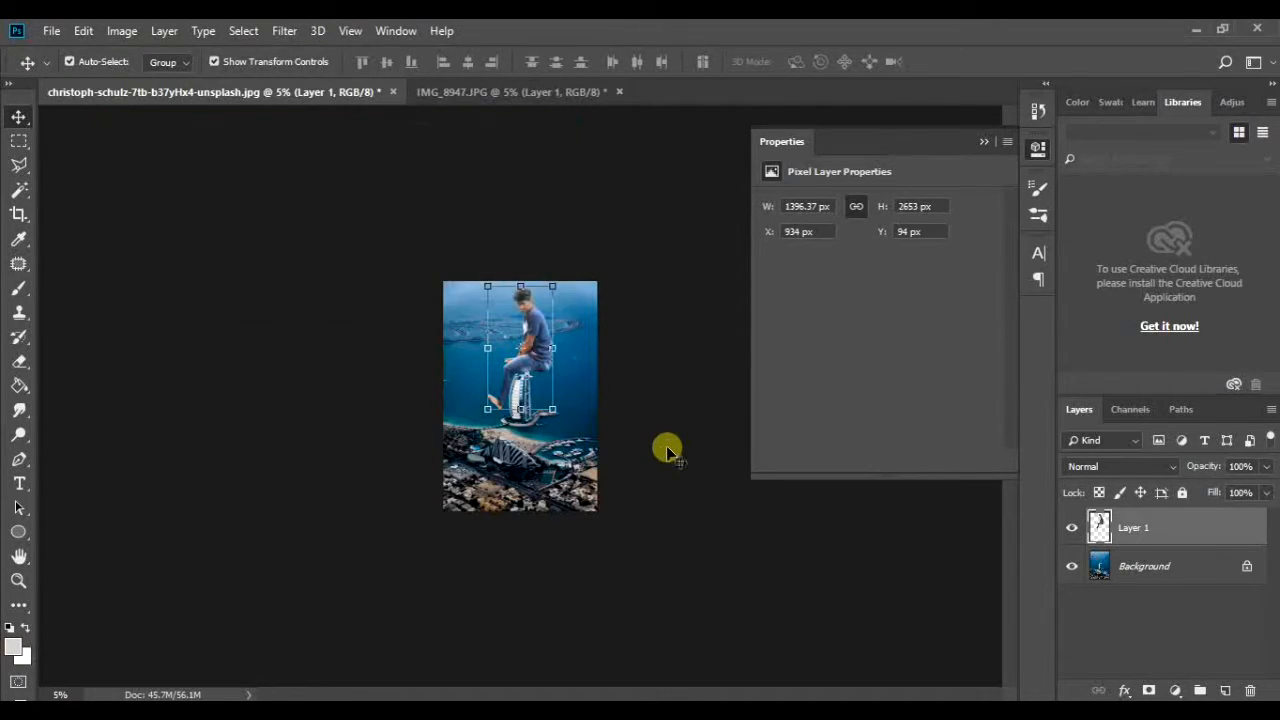
Step: Scale the man to 1196 × 2052 px and reposition him on the tower top at X 971 px, Y 396 px
{"action": "left_click_drag", "start_coordinate": [525, 329], "coordinate": [602, 380], "text": "ctrl"}
{"action": "left_click_drag", "start_coordinate": [529, 117], "coordinate": [529, 152]}
{"action": "key", "text": "Return"}
{"action": "left_click_drag", "start_coordinate": [547, 262], "coordinate": [440, 322], "text": "ctrl"}
{"action": "left_click_drag", "start_coordinate": [528, 217], "coordinate": [559, 249], "text": "ctrl"}
{"action": "key", "text": "ctrl+t"}
{"action": "left_click_drag", "start_coordinate": [597, 168], "coordinate": [576, 202], "text": "shift"}
{"action": "left_click_drag", "start_coordinate": [550, 265], "coordinate": [550, 250]}
{"action": "key", "text": "Return"}
Step: Show the Background in IMG_8947.JPG, delete the cut-out layer, and save and close the document
{"action": "left_click", "coordinate": [633, 92]}
{"action": "left_click", "coordinate": [698, 294]}
{"action": "left_click", "coordinate": [1072, 566]}
{"action": "left_click", "coordinate": [1072, 528]}
{"action": "key", "text": "Delete"}
{"action": "key", "text": "ctrl+s"}
{"action": "left_click", "coordinate": [737, 172]}
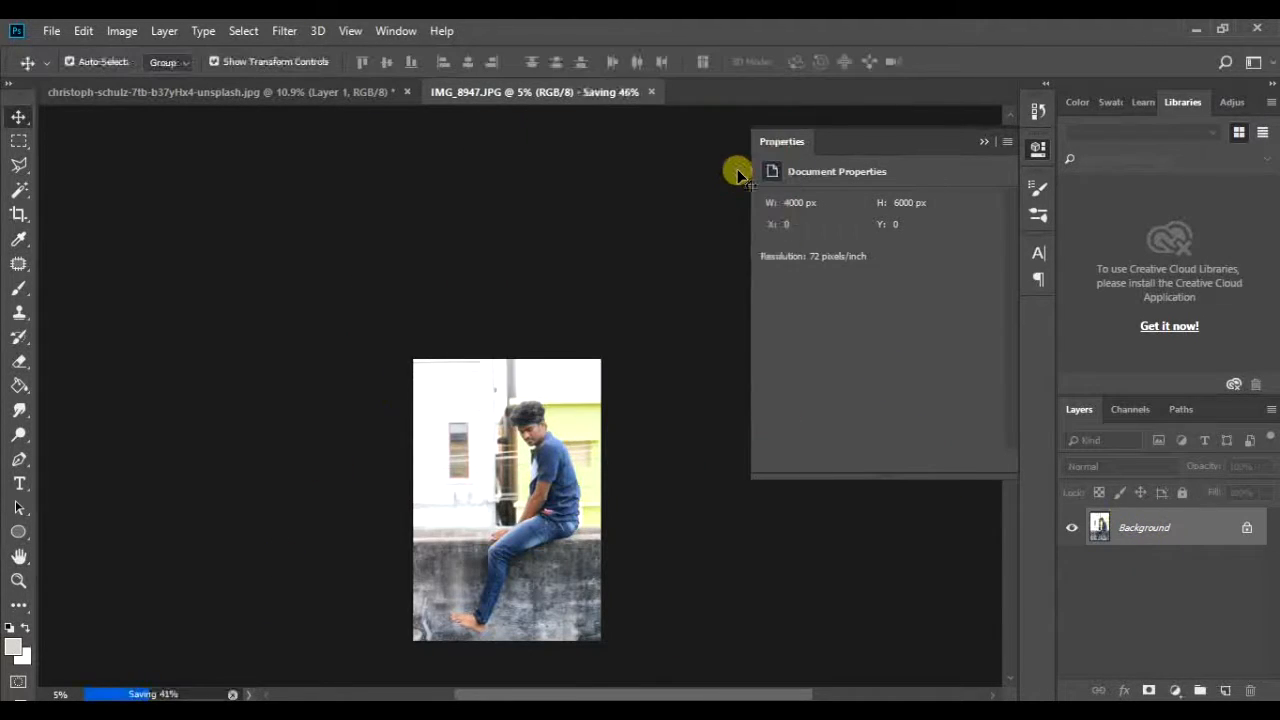
{"action": "left_click", "coordinate": [586, 92]}
Step: Place the two Pngtree white cloud images from the file folder into the city composite
{"action": "scroll", "coordinate": [614, 326], "scroll_direction": "up", "scroll_amount": 5}
{"action": "scroll", "coordinate": [600, 315], "scroll_direction": "down", "scroll_amount": 2}
{"action": "key", "text": "alt+Tab"}
{"action": "left_click", "coordinate": [277, 361]}
{"action": "left_click", "coordinate": [275, 347], "text": "ctrl"}
{"action": "left_click_drag", "start_coordinate": [275, 349], "coordinate": [188, 712]}
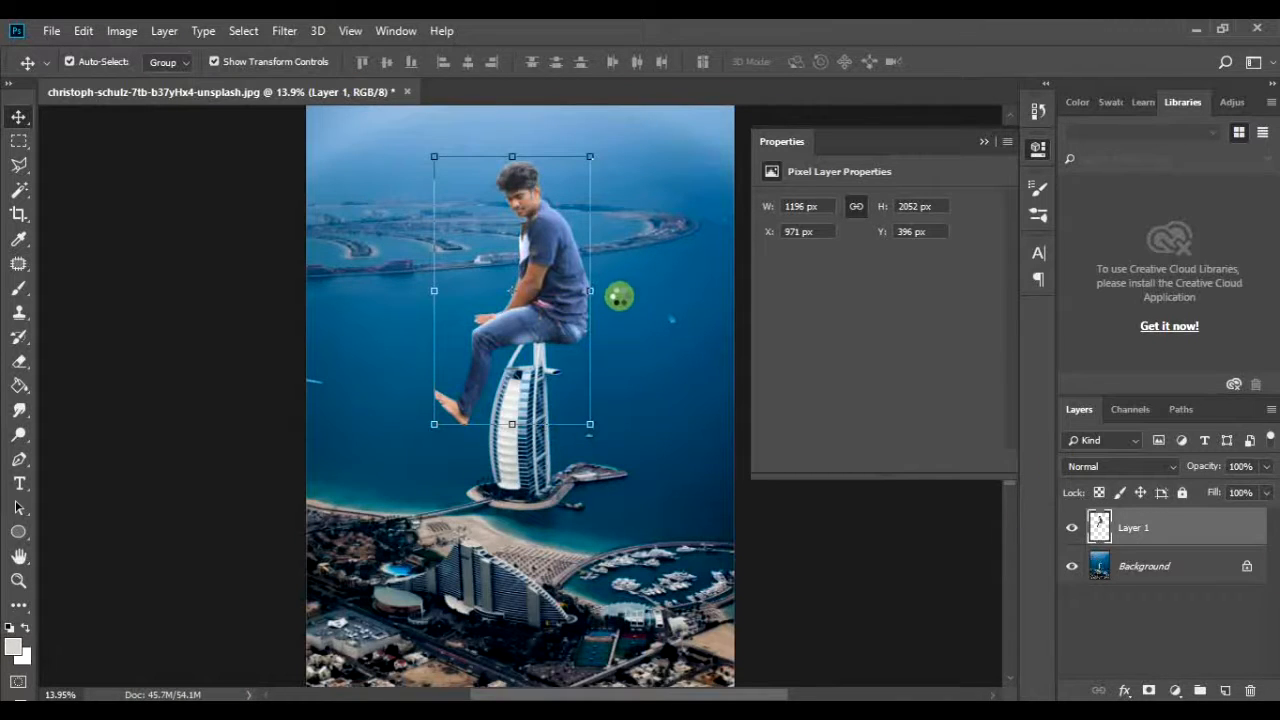
{"action": "key", "text": "Return"}
Step: Hide the floating cloud layer, then enlarge the other white cloud to about 1939 × 889 px and flip it horizontally
{"action": "key", "text": "Return"}
{"action": "left_click", "coordinate": [1072, 566]}
{"action": "left_click", "coordinate": [1070, 528]}
{"action": "scroll", "coordinate": [1064, 528], "scroll_direction": "down", "scroll_amount": 2}
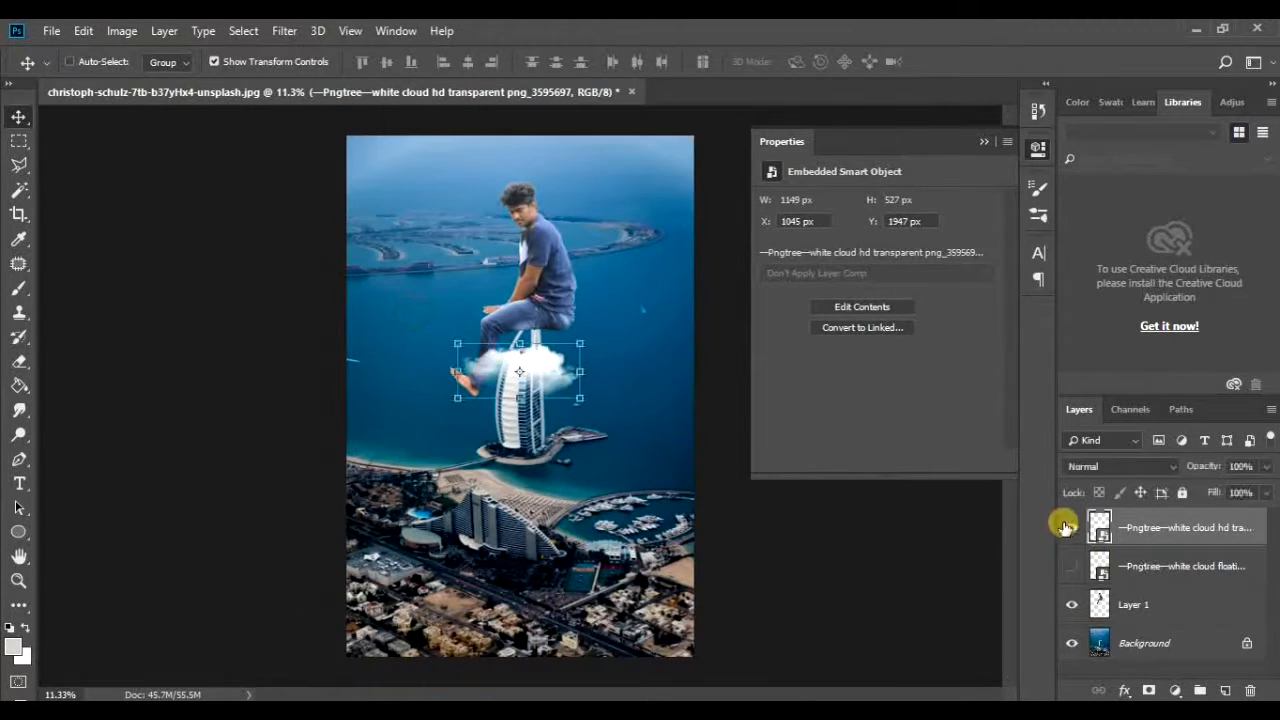
{"action": "left_click", "coordinate": [1068, 528]}
{"action": "key", "text": "ctrl+t"}
{"action": "left_click_drag", "start_coordinate": [580, 309], "coordinate": [668, 224]}
{"action": "left_click_drag", "start_coordinate": [602, 323], "coordinate": [583, 341]}
{"action": "right_click", "coordinate": [594, 348]}
{"action": "left_click", "coordinate": [652, 565]}
{"action": "scroll", "coordinate": [533, 362], "scroll_direction": "up", "scroll_amount": 2}
{"action": "key", "text": "Return"}
Step: Move the white cloud hd layer below the man's layer
{"action": "scroll", "coordinate": [611, 309], "scroll_direction": "down", "scroll_amount": 2}
{"action": "key", "text": "ctrl+bracketleft"}
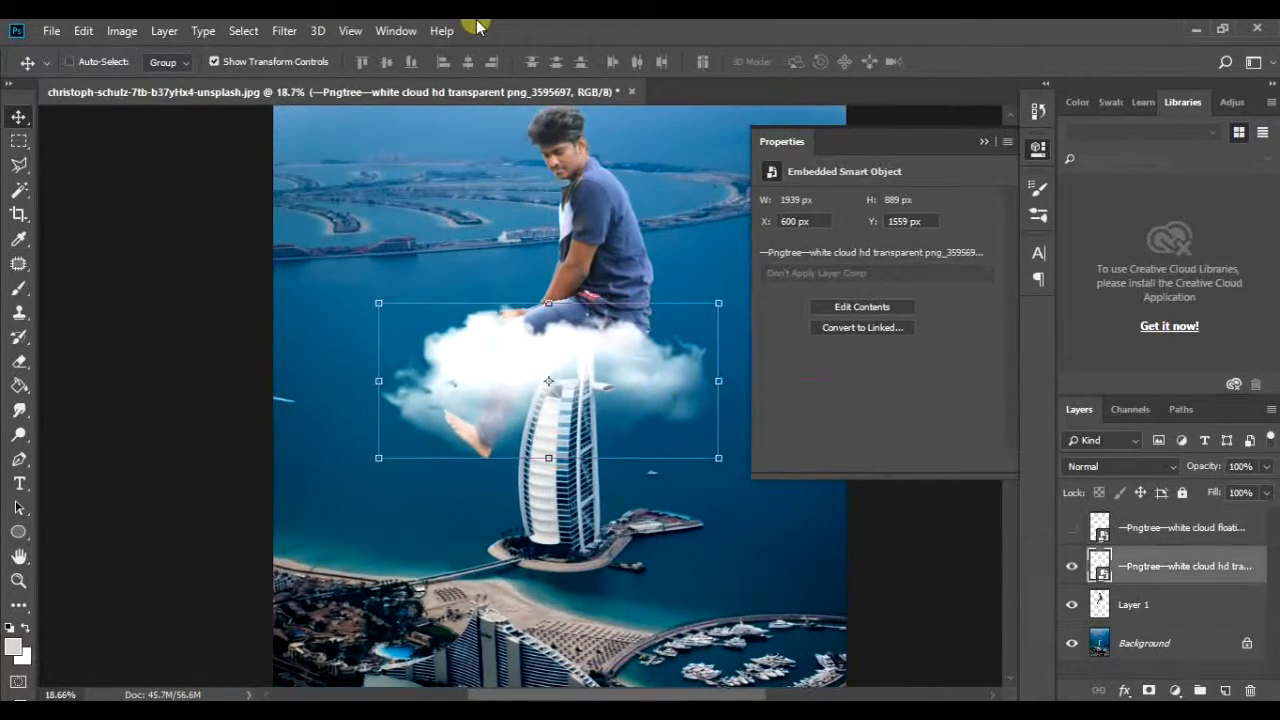
{"action": "key", "text": "ctrl+bracketleft"}
Step: Stretch the white cloud taller and wider behind the man and skew it slightly
{"action": "scroll", "coordinate": [594, 380], "scroll_direction": "up", "scroll_amount": 2}
{"action": "key", "text": "ctrl+t"}
{"action": "scroll", "coordinate": [654, 374], "scroll_direction": "down", "scroll_amount": 1}
{"action": "left_click_drag", "start_coordinate": [275, 195], "coordinate": [287, 193]}
{"action": "left_click_drag", "start_coordinate": [661, 201], "coordinate": [666, 129]}
{"action": "left_click_drag", "start_coordinate": [661, 585], "coordinate": [662, 643]}
{"action": "left_click_drag", "start_coordinate": [664, 386], "coordinate": [709, 403]}
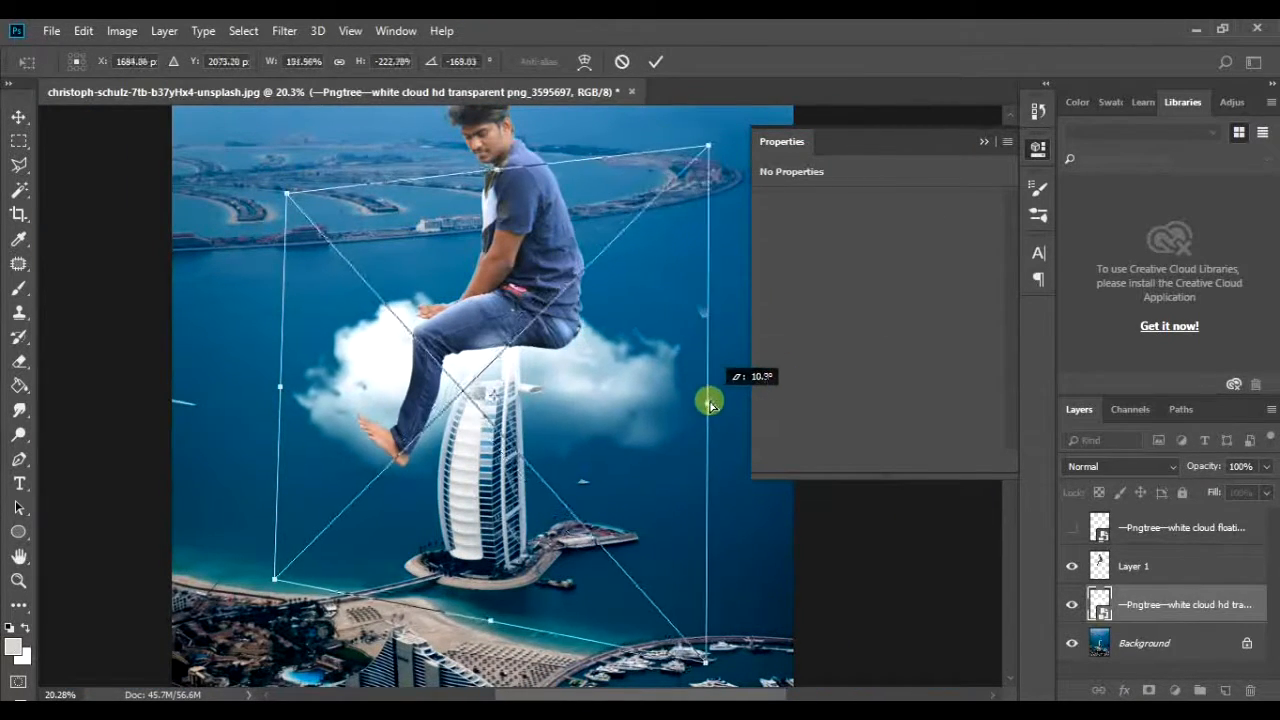
{"action": "scroll", "coordinate": [554, 357], "scroll_direction": "down", "scroll_amount": 7}
{"action": "scroll", "coordinate": [554, 357], "scroll_direction": "up", "scroll_amount": 3}
{"action": "key", "text": "Return"}
Step: Show the floating cloud layer and enlarge it to about 3276 × 3104 px, covering the lower part of the photo
{"action": "left_click", "coordinate": [1073, 528]}
{"action": "left_click_drag", "start_coordinate": [534, 412], "coordinate": [534, 450]}
{"action": "left_click_drag", "start_coordinate": [543, 415], "coordinate": [791, 166]}
{"action": "left_click_drag", "start_coordinate": [584, 333], "coordinate": [465, 425]}
{"action": "left_click_drag", "start_coordinate": [543, 461], "coordinate": [552, 469]}
{"action": "left_click_drag", "start_coordinate": [677, 547], "coordinate": [655, 526]}
{"action": "scroll", "coordinate": [592, 405], "scroll_direction": "up", "scroll_amount": 3}
{"action": "mouse_move", "coordinate": [591, 403]}
{"action": "left_mouse_down"}
{"action": "mouse_move", "coordinate": [597, 427]}
{"action": "mouse_move", "coordinate": [591, 415]}
{"action": "left_mouse_up"}
{"action": "key", "text": "Return"}
Step: Fine-tune the floating cloud's placement over the feet and tower at X -12 px, Y 1015 px
{"action": "left_click", "coordinate": [490, 292], "text": "ctrl"}
{"action": "left_click_drag", "start_coordinate": [490, 292], "coordinate": [594, 305]}
{"action": "left_click", "coordinate": [551, 409], "text": "ctrl"}
{"action": "left_click_drag", "start_coordinate": [515, 267], "coordinate": [482, 328]}
{"action": "left_click_drag", "start_coordinate": [439, 514], "coordinate": [434, 502]}
{"action": "left_click_drag", "start_coordinate": [645, 455], "coordinate": [551, 469]}
{"action": "left_click_drag", "start_coordinate": [450, 335], "coordinate": [575, 290]}
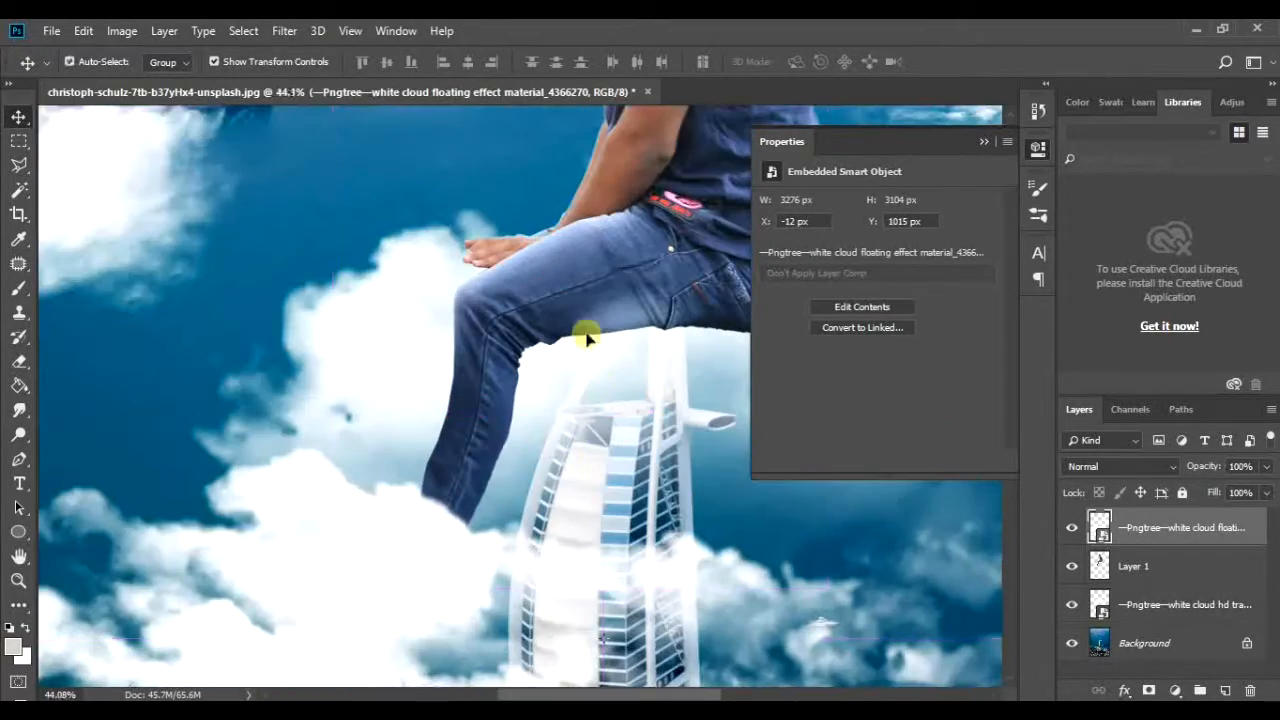
Step: Create a new layer beneath the man's layer and paint a black shadow along the back of his lower leg
{"action": "left_click", "coordinate": [1168, 568]}
{"action": "left_click", "coordinate": [1182, 609]}
{"action": "left_click", "coordinate": [1225, 690]}
{"action": "left_click_drag", "start_coordinate": [511, 377], "coordinate": [533, 466]}
{"action": "left_click_drag", "start_coordinate": [460, 495], "coordinate": [426, 501]}
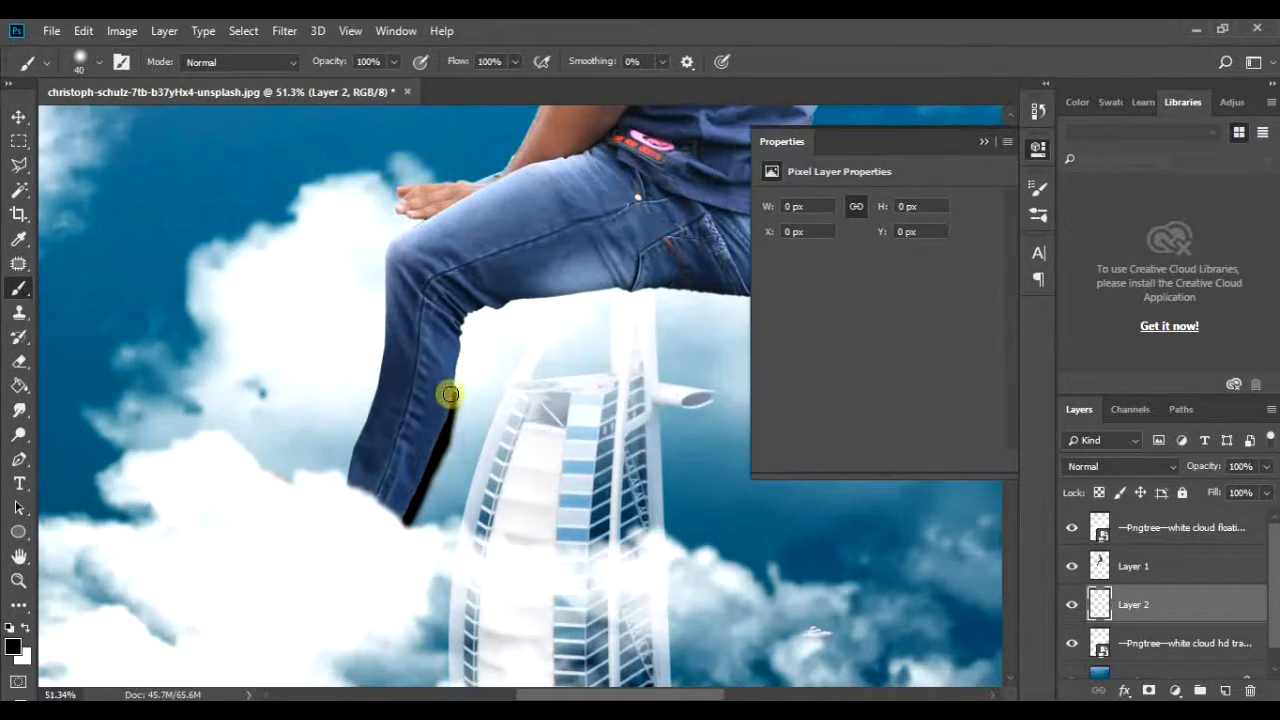
Step: Paint the black shadow under the thigh and seat and around the hand with the size 40 brush
{"action": "left_click_drag", "start_coordinate": [571, 297], "coordinate": [766, 295]}
{"action": "left_click_drag", "start_coordinate": [587, 309], "coordinate": [463, 309]}
{"action": "left_click_drag", "start_coordinate": [575, 294], "coordinate": [647, 292]}
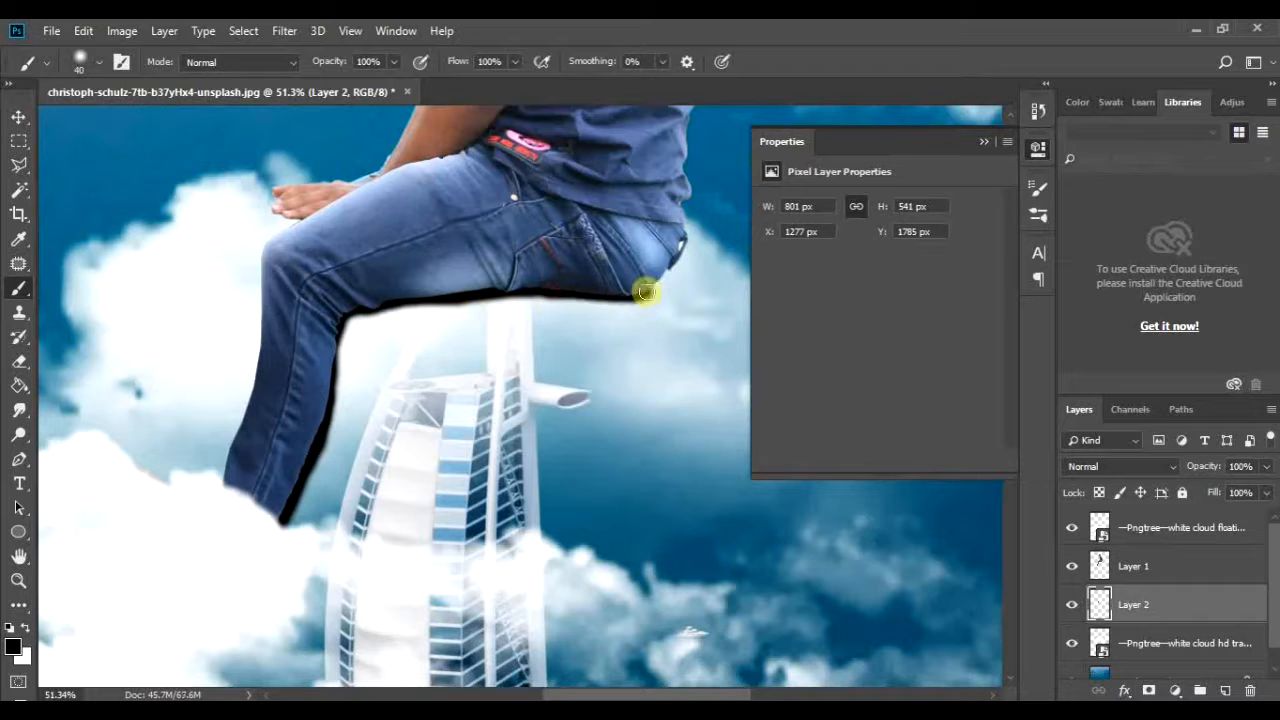
{"action": "left_click_drag", "start_coordinate": [278, 213], "coordinate": [272, 190]}
{"action": "left_click_drag", "start_coordinate": [444, 381], "coordinate": [391, 368]}
Step: Duplicate the painted shadow layer and apply a Gaussian Blur of about 41.5 pixels to the original shadow
{"action": "key", "text": "ctrl+j"}
{"action": "left_click", "coordinate": [1217, 645]}
{"action": "left_click", "coordinate": [285, 31]}
{"action": "mouse_move", "coordinate": [320, 244]}
{"action": "left_click", "coordinate": [562, 316]}
{"action": "left_click_drag", "start_coordinate": [790, 389], "coordinate": [791, 390]}
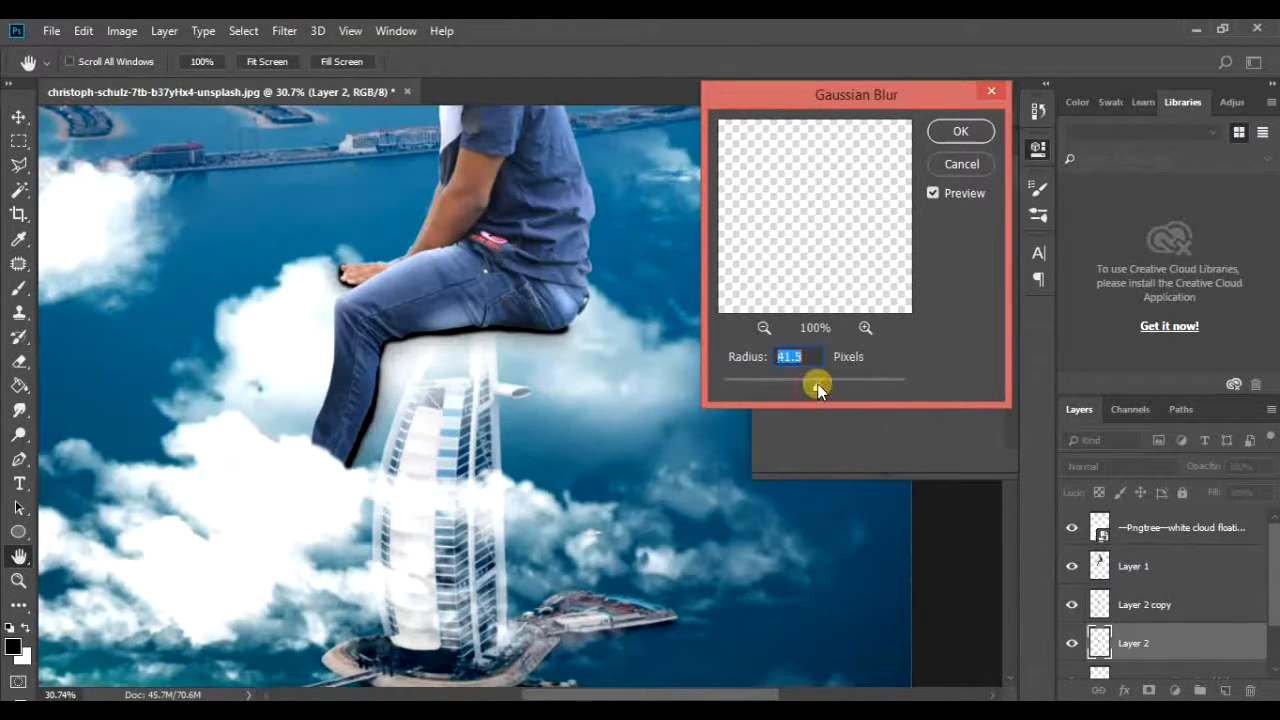
{"action": "left_click", "coordinate": [960, 131]}
Step: Apply a Gaussian Blur of about 6.6 pixels to the duplicate shadow layer
{"action": "left_click", "coordinate": [1160, 605]}
{"action": "left_click", "coordinate": [285, 31]}
{"action": "mouse_move", "coordinate": [371, 243]}
{"action": "left_click", "coordinate": [562, 316]}
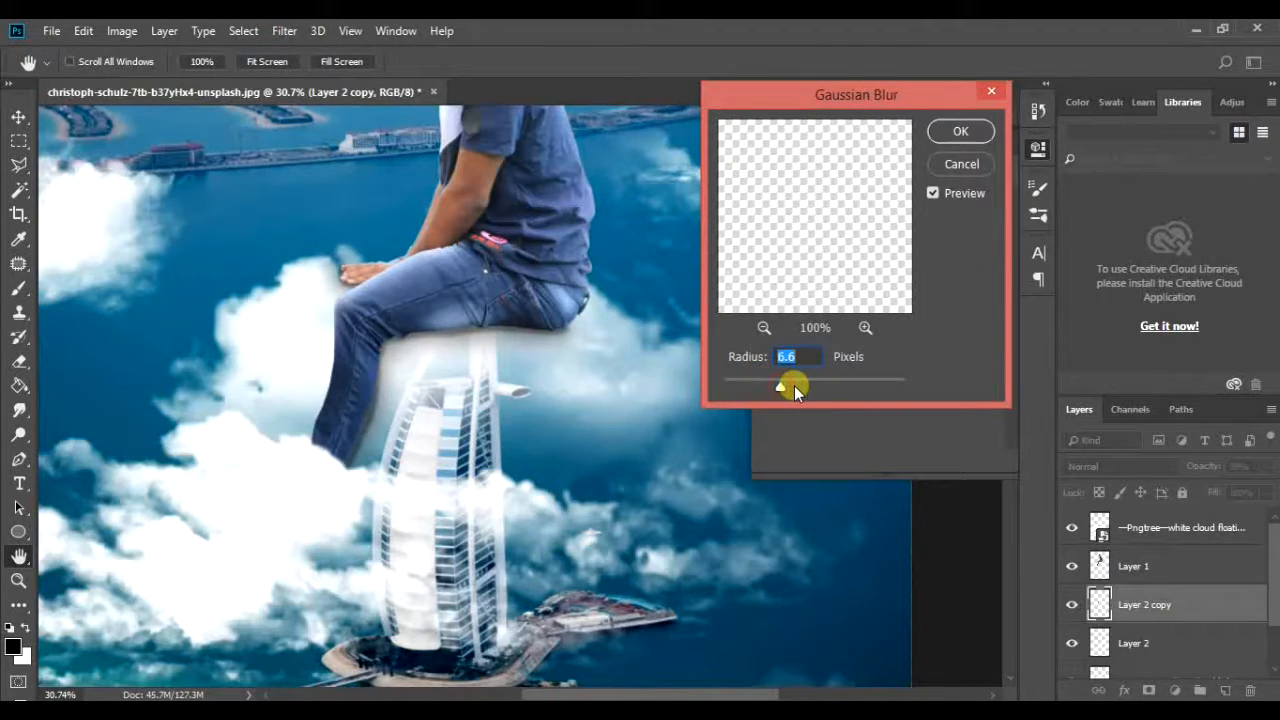
{"action": "left_click", "coordinate": [960, 131]}
Step: Brush along the shadow beneath the thigh and outline an area of cloud beside the seat with the Patch tool
{"action": "key", "text": "b"}
{"action": "mouse_move", "coordinate": [406, 329]}
{"action": "left_mouse_down"}
{"action": "mouse_move", "coordinate": [349, 331]}
{"action": "mouse_move", "coordinate": [645, 340]}
{"action": "mouse_move", "coordinate": [538, 320]}
{"action": "left_mouse_up"}
{"action": "key", "text": "v"}
{"action": "left_click", "coordinate": [566, 286]}
{"action": "left_click", "coordinate": [403, 443]}
{"action": "key", "text": "j"}
{"action": "left_click_drag", "start_coordinate": [640, 370], "coordinate": [608, 360]}
Step: Copy part of the floating cloud to a new layer and transform it to about 1800 × 1388 px over the man's lap and seat
{"action": "left_click", "coordinate": [1160, 600]}
{"action": "left_click", "coordinate": [1165, 530]}
{"action": "double_click", "coordinate": [1071, 528]}
{"action": "key", "text": "ctrl+j"}
{"action": "key", "text": "ctrl+t"}
{"action": "left_click_drag", "start_coordinate": [537, 385], "coordinate": [491, 357]}
{"action": "left_click_drag", "start_coordinate": [698, 244], "coordinate": [536, 347]}
{"action": "left_click_drag", "start_coordinate": [489, 420], "coordinate": [577, 342]}
{"action": "right_click", "coordinate": [604, 341]}
{"action": "left_click", "coordinate": [665, 560]}
{"action": "key", "text": "Return"}
{"action": "scroll", "coordinate": [668, 258], "scroll_direction": "up", "scroll_amount": 5}
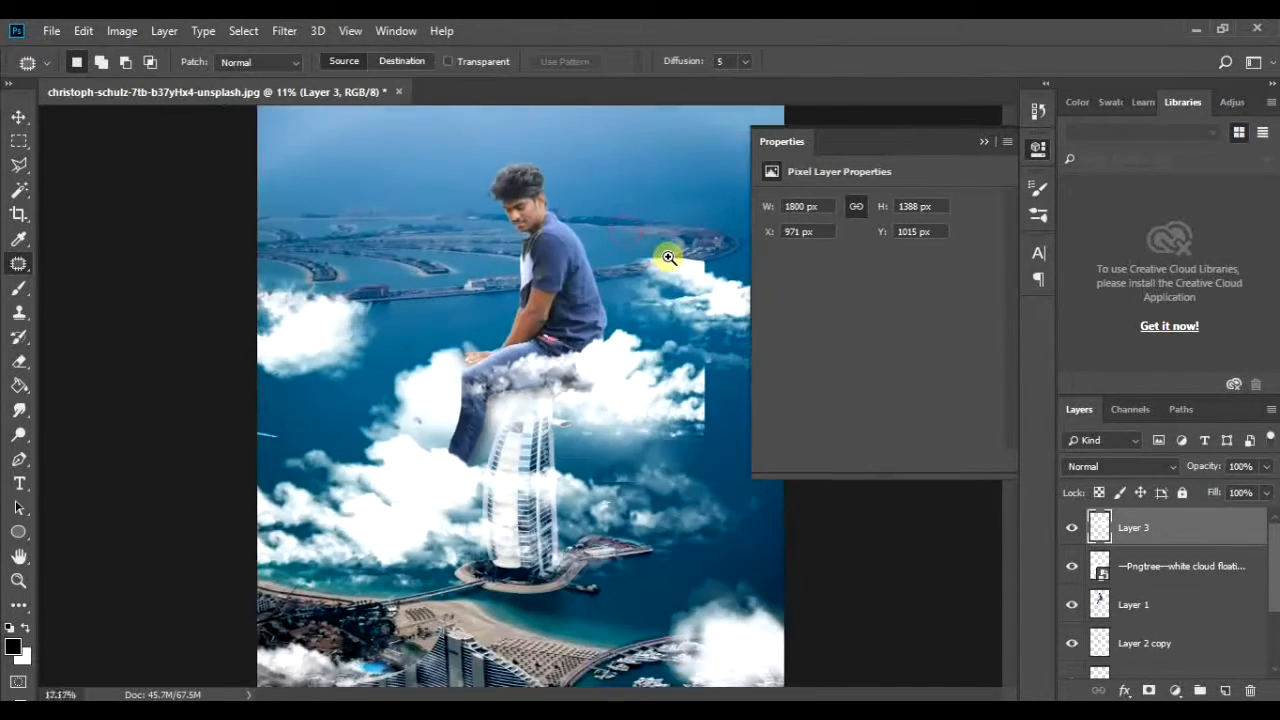
Step: Erase the new cloud piece's hard edge and duplicate the floating cloud layer down to X -12 px, Y 1985 px
{"action": "scroll", "coordinate": [690, 266], "scroll_direction": "down", "scroll_amount": 1}
{"action": "key", "text": "e"}
{"action": "scroll", "coordinate": [725, 213], "scroll_direction": "down", "scroll_amount": 4}
{"action": "left_click", "coordinate": [19, 117]}
{"action": "left_click_drag", "start_coordinate": [666, 502], "coordinate": [667, 592]}
{"action": "key", "text": "Return"}
{"action": "key", "text": "e"}
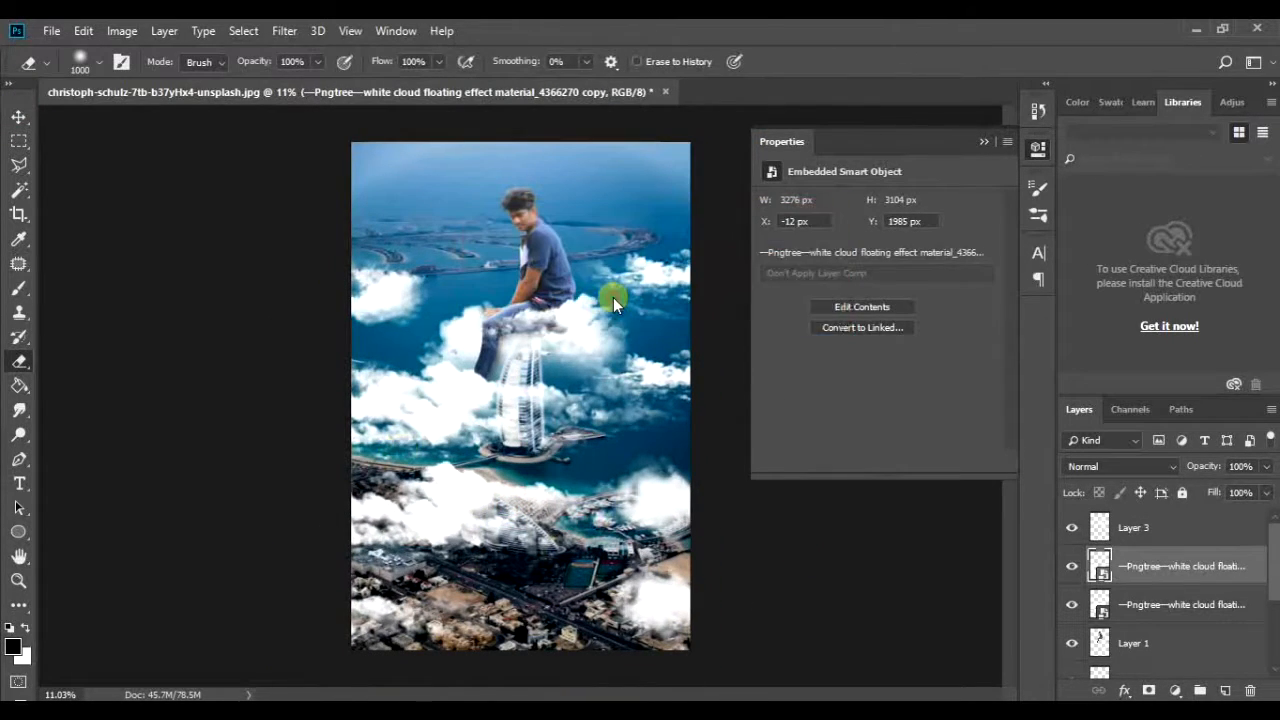
Step: Erase the duplicate cloud's unwanted patches over the sea and beach with the size 1000 eraser
{"action": "mouse_move", "coordinate": [686, 382]}
{"action": "left_mouse_down"}
{"action": "mouse_move", "coordinate": [660, 603]}
{"action": "mouse_move", "coordinate": [637, 360]}
{"action": "left_mouse_up"}
{"action": "scroll", "coordinate": [477, 411], "scroll_direction": "down", "scroll_amount": 6}
{"action": "scroll", "coordinate": [460, 420], "scroll_direction": "up", "scroll_amount": 3}
Step: Adjust the Underlying Layer range of the original floating cloud's Blend If settings
{"action": "key", "text": "v"}
{"action": "scroll", "coordinate": [455, 420], "scroll_direction": "up", "scroll_amount": 8}
{"action": "double_click", "coordinate": [1256, 608]}
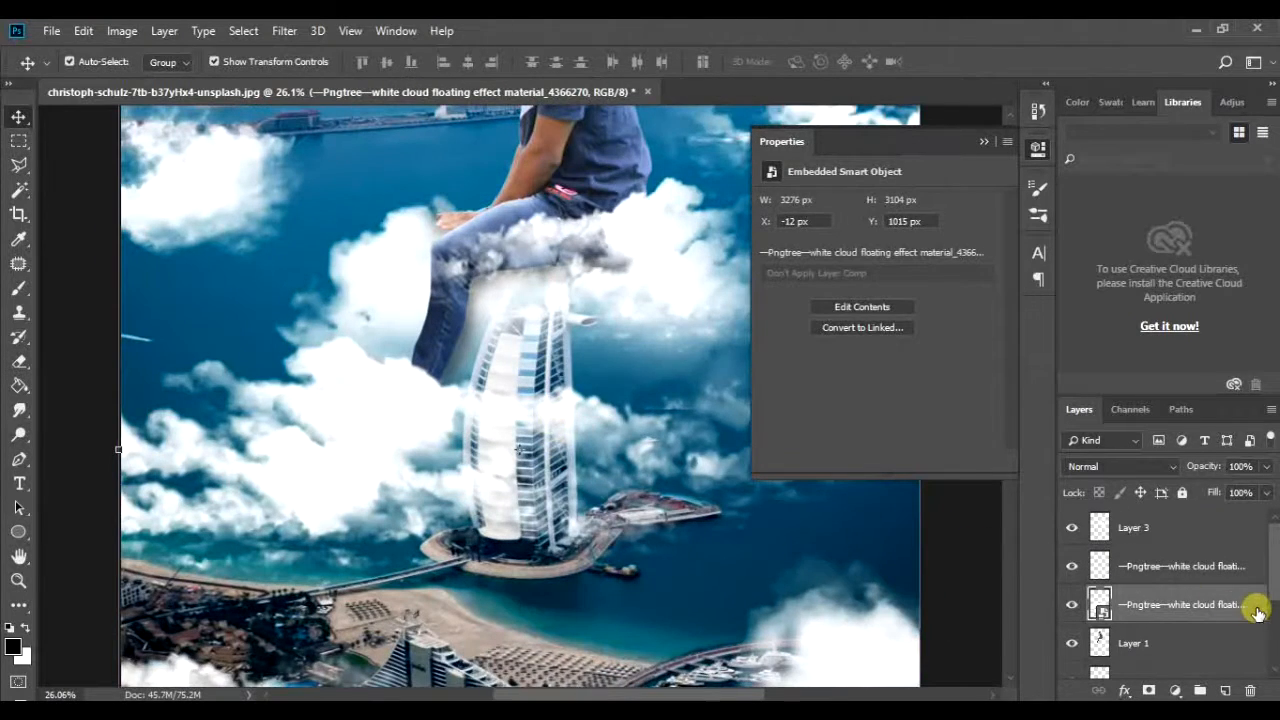
{"action": "mouse_move", "coordinate": [804, 483]}
{"action": "left_mouse_down"}
{"action": "mouse_move", "coordinate": [898, 483]}
{"action": "mouse_move", "coordinate": [802, 484]}
{"action": "left_mouse_up"}
{"action": "left_click_drag", "start_coordinate": [1040, 484], "coordinate": [1062, 479]}
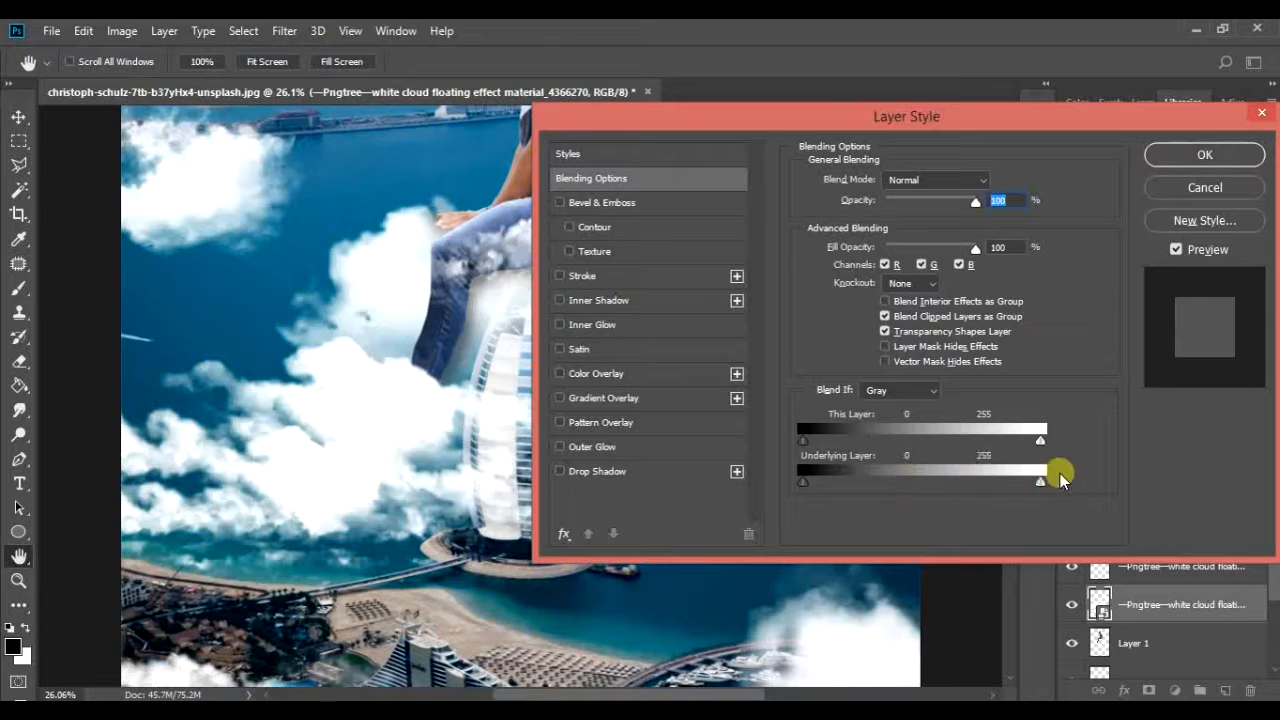
{"action": "left_click", "coordinate": [1241, 160]}
{"action": "scroll", "coordinate": [611, 406], "scroll_direction": "down", "scroll_amount": 10}
{"action": "scroll", "coordinate": [611, 406], "scroll_direction": "up", "scroll_amount": 4}
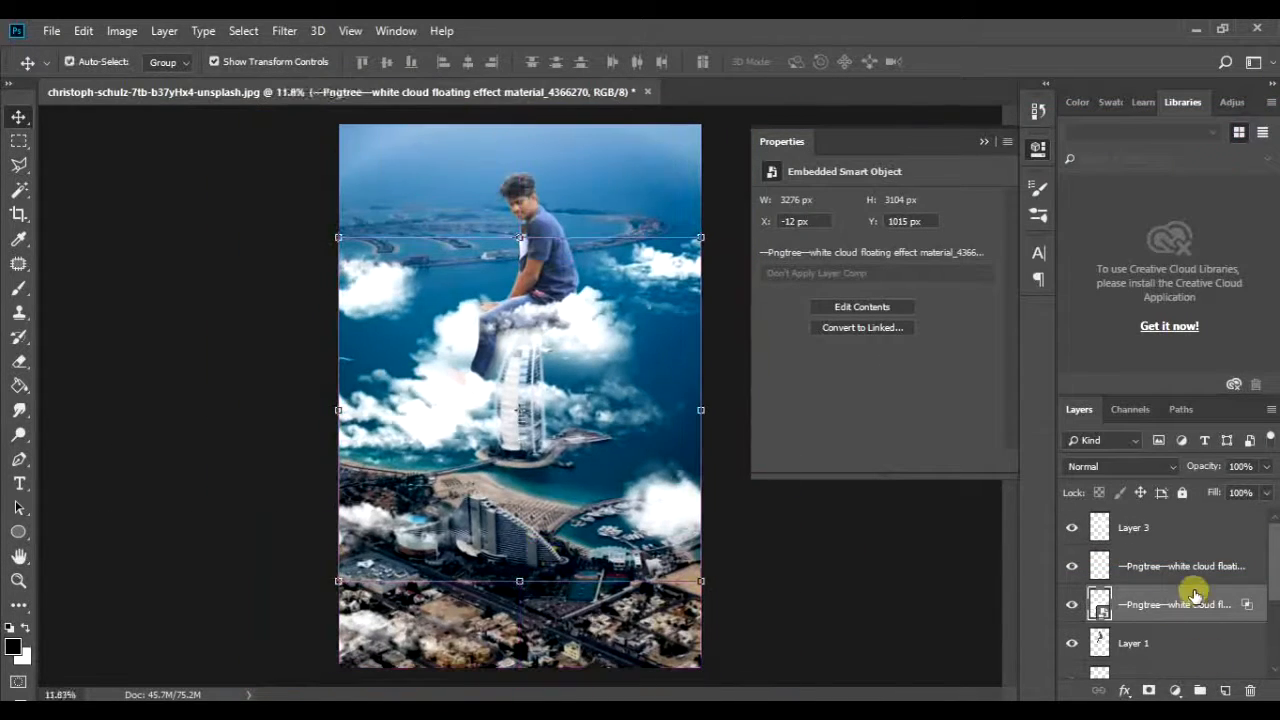
Step: Duplicate the man's layer and colorize the copy to a blue tone at saturation 25 with Hue/Saturation
{"action": "left_click", "coordinate": [1168, 643]}
{"action": "left_click", "coordinate": [1073, 643]}
{"action": "left_click", "coordinate": [1073, 643]}
{"action": "scroll", "coordinate": [643, 223], "scroll_direction": "up", "scroll_amount": 8}
{"action": "scroll", "coordinate": [643, 223], "scroll_direction": "down", "scroll_amount": 5}
{"action": "key", "text": "ctrl+u"}
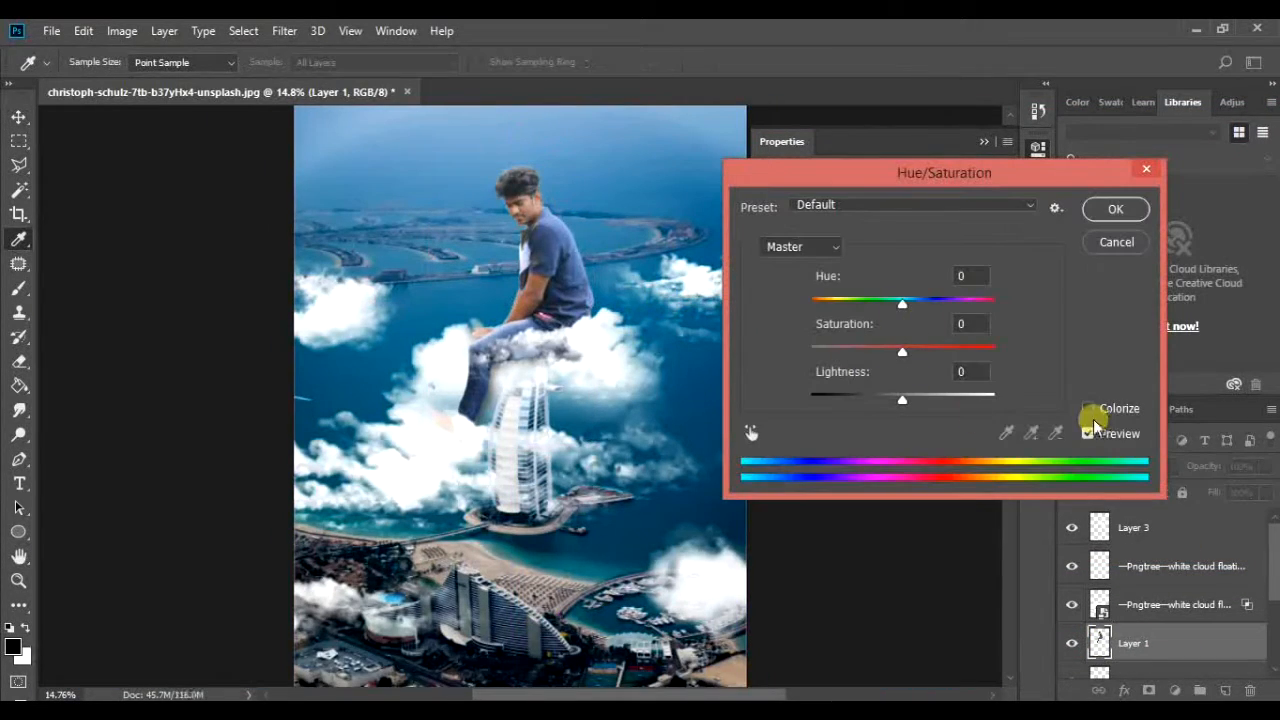
{"action": "left_click", "coordinate": [1116, 242]}
{"action": "key", "text": "ctrl+j"}
{"action": "key", "text": "ctrl+u"}
{"action": "left_click", "coordinate": [1088, 408]}
{"action": "left_click_drag", "start_coordinate": [811, 304], "coordinate": [864, 306]}
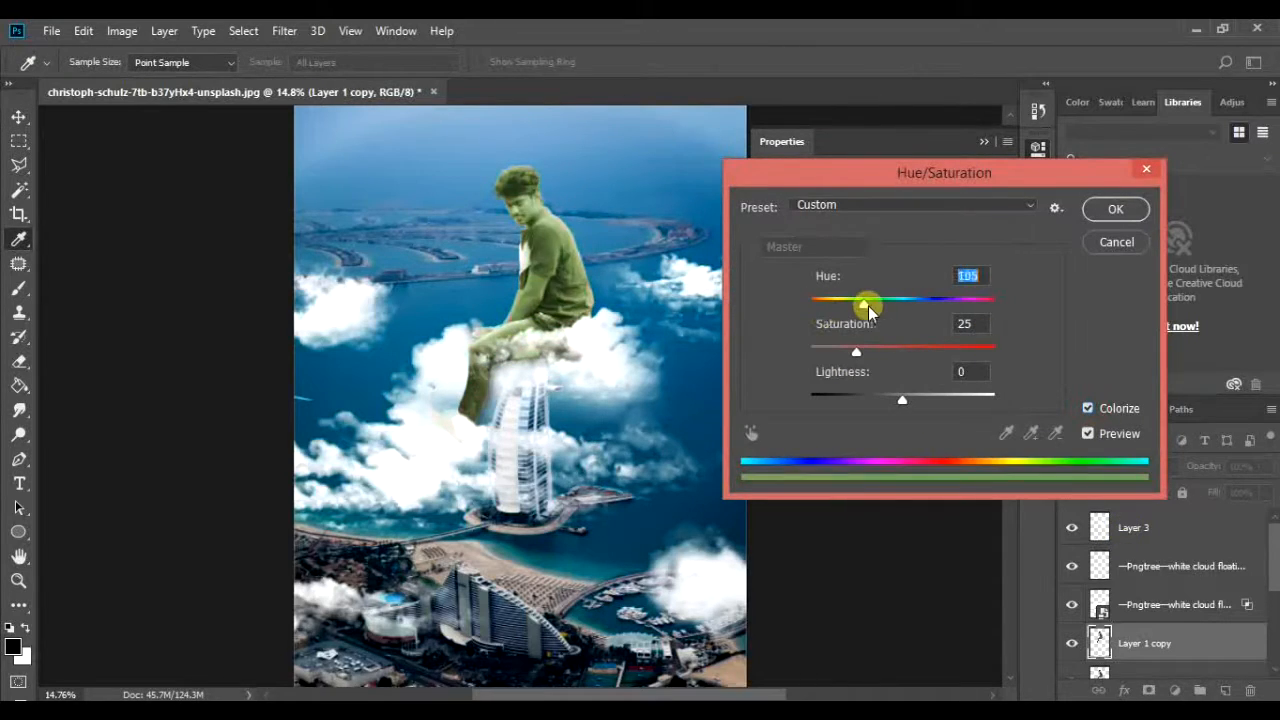
{"action": "left_click", "coordinate": [1118, 208]}
Step: Blend the colorized copy of the man in Overlay mode at 67% opacity
{"action": "left_click", "coordinate": [1118, 466]}
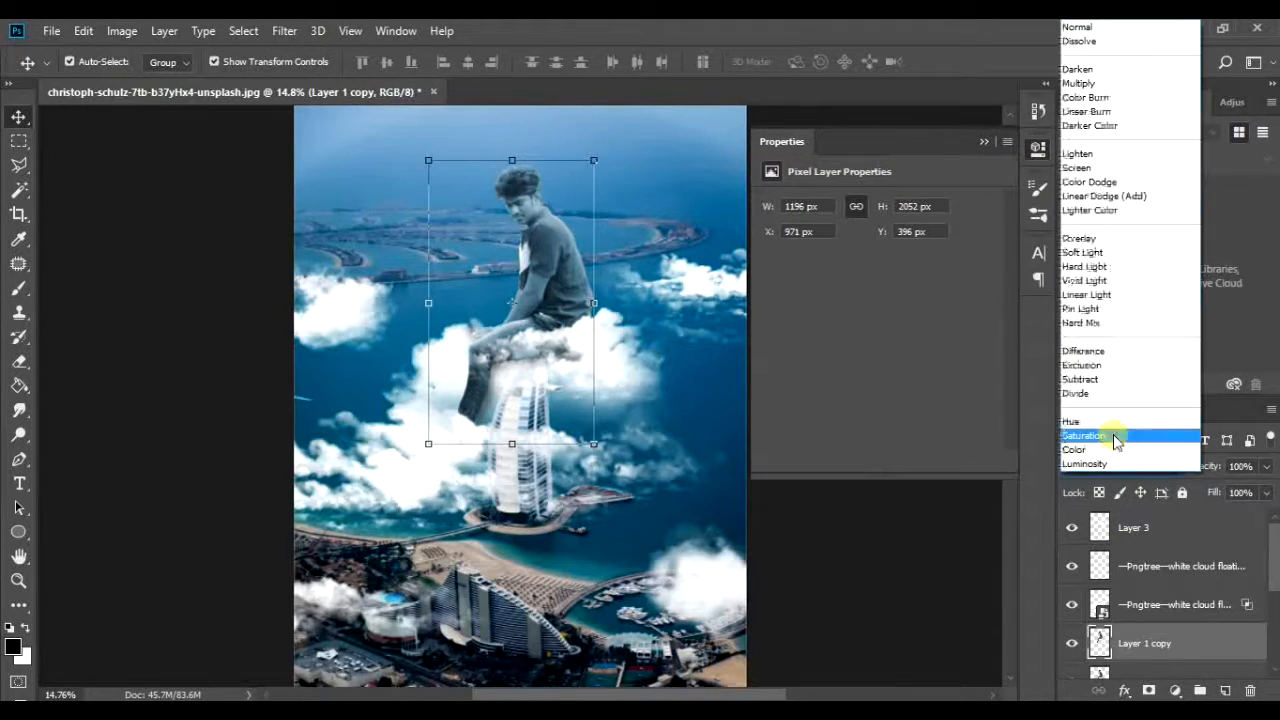
{"action": "left_click", "coordinate": [1100, 449]}
{"action": "scroll", "coordinate": [525, 190], "scroll_direction": "up", "scroll_amount": 8}
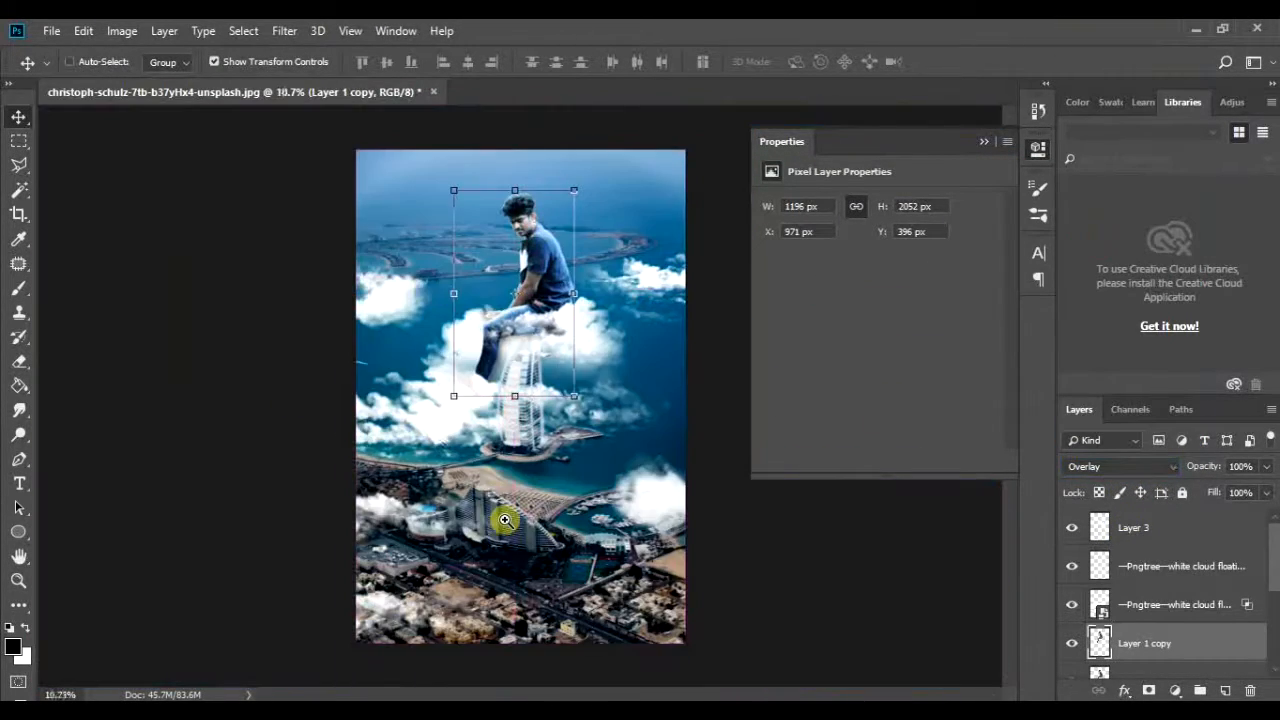
{"action": "scroll", "coordinate": [571, 329], "scroll_direction": "up", "scroll_amount": 3}
{"action": "left_click_drag", "start_coordinate": [1203, 466], "coordinate": [1222, 466]}
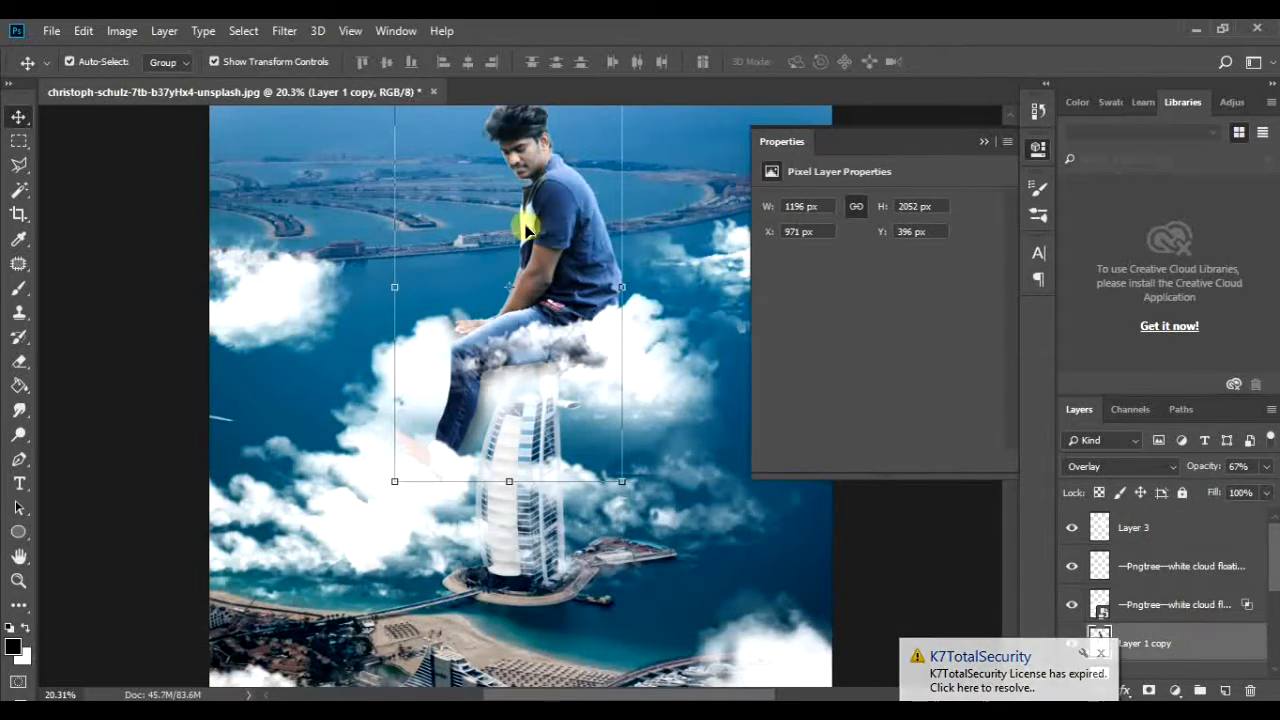
{"action": "scroll", "coordinate": [654, 446], "scroll_direction": "down", "scroll_amount": 9}
{"action": "scroll", "coordinate": [654, 446], "scroll_direction": "up", "scroll_amount": 4}
{"action": "left_click", "coordinate": [690, 455]}
{"action": "scroll", "coordinate": [509, 251], "scroll_direction": "up", "scroll_amount": 5}
{"action": "scroll", "coordinate": [486, 234], "scroll_direction": "down", "scroll_amount": 4}
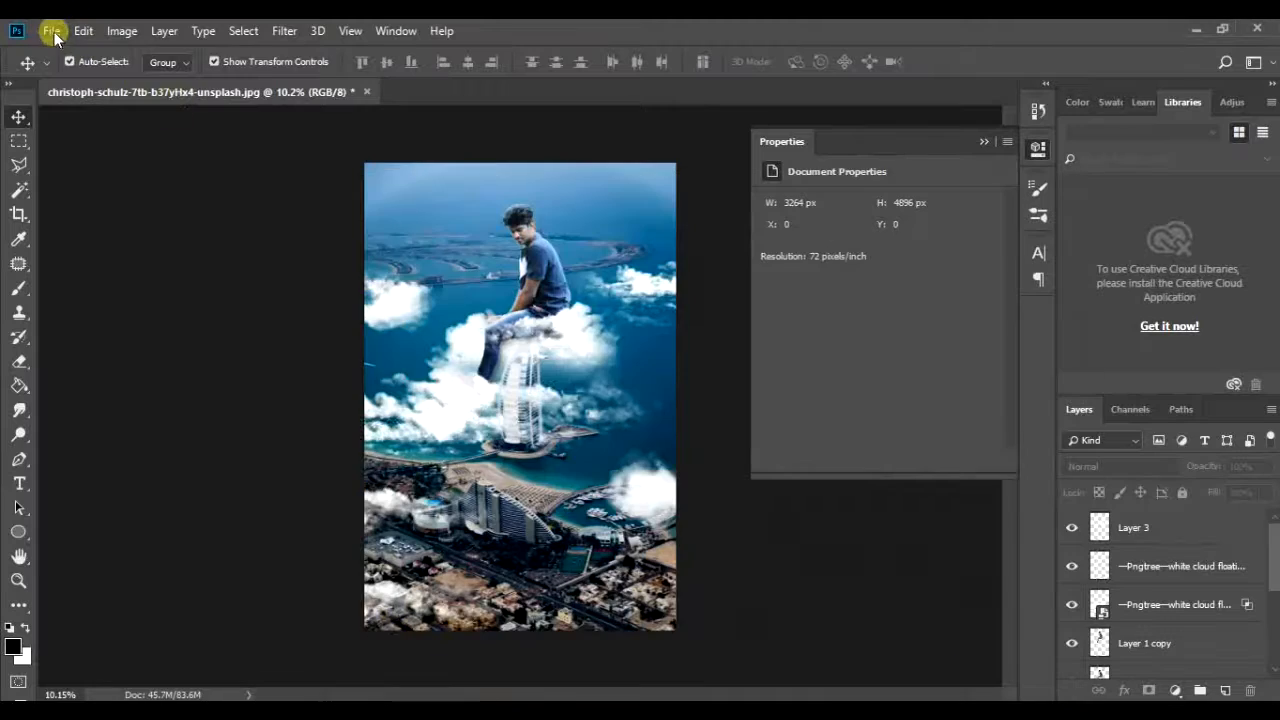
Step: Open the high-quality lens flare image and bring it into the composite as a new layer
{"action": "left_click", "coordinate": [49, 30]}
{"action": "mouse_move", "coordinate": [115, 126]}
{"action": "left_click", "coordinate": [400, 211]}
{"action": "left_click_drag", "start_coordinate": [340, 107], "coordinate": [513, 236]}
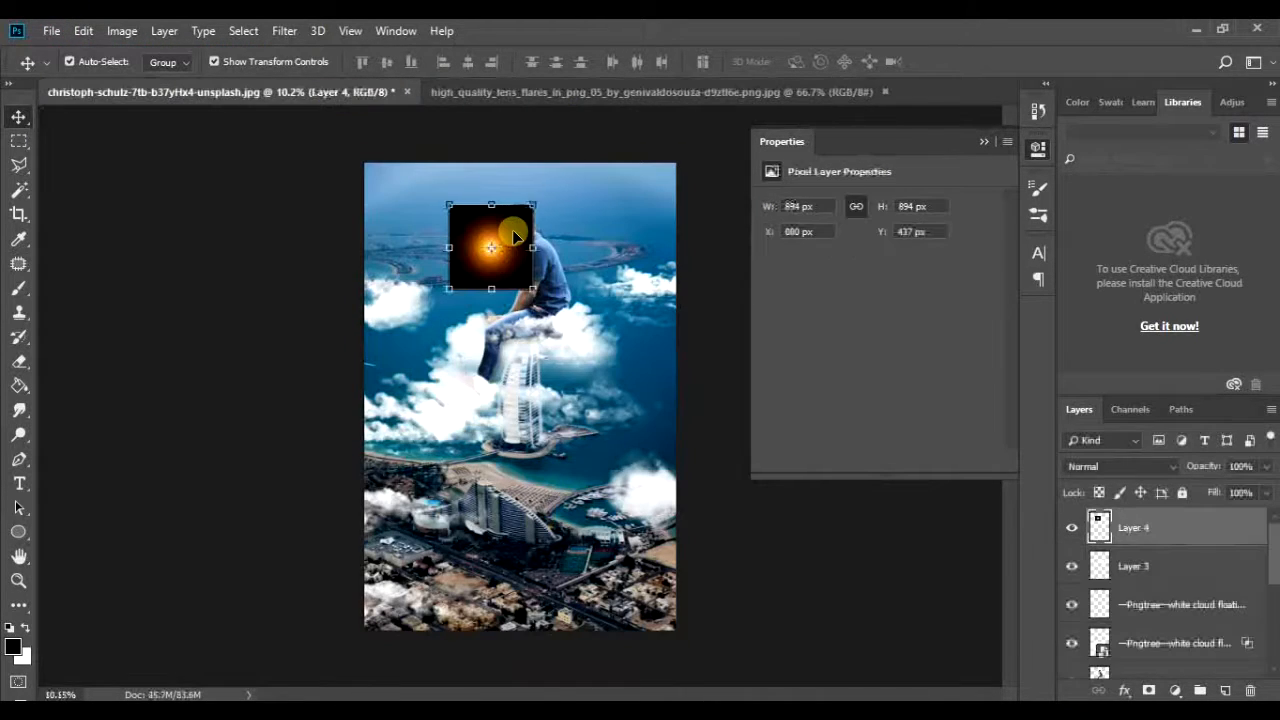
Step: Enlarge the lens flare to 9546 × 9546 px in Screen mode, with its glow at the photo's upper-left corner
{"action": "key", "text": "ctrl+t"}
{"action": "left_click_drag", "start_coordinate": [533, 289], "coordinate": [808, 289]}
{"action": "key", "text": "Return"}
{"action": "scroll", "coordinate": [600, 263], "scroll_direction": "down", "scroll_amount": 2}
{"action": "left_click_drag", "start_coordinate": [600, 263], "coordinate": [381, 212]}
{"action": "scroll", "coordinate": [617, 371], "scroll_direction": "up", "scroll_amount": 6}
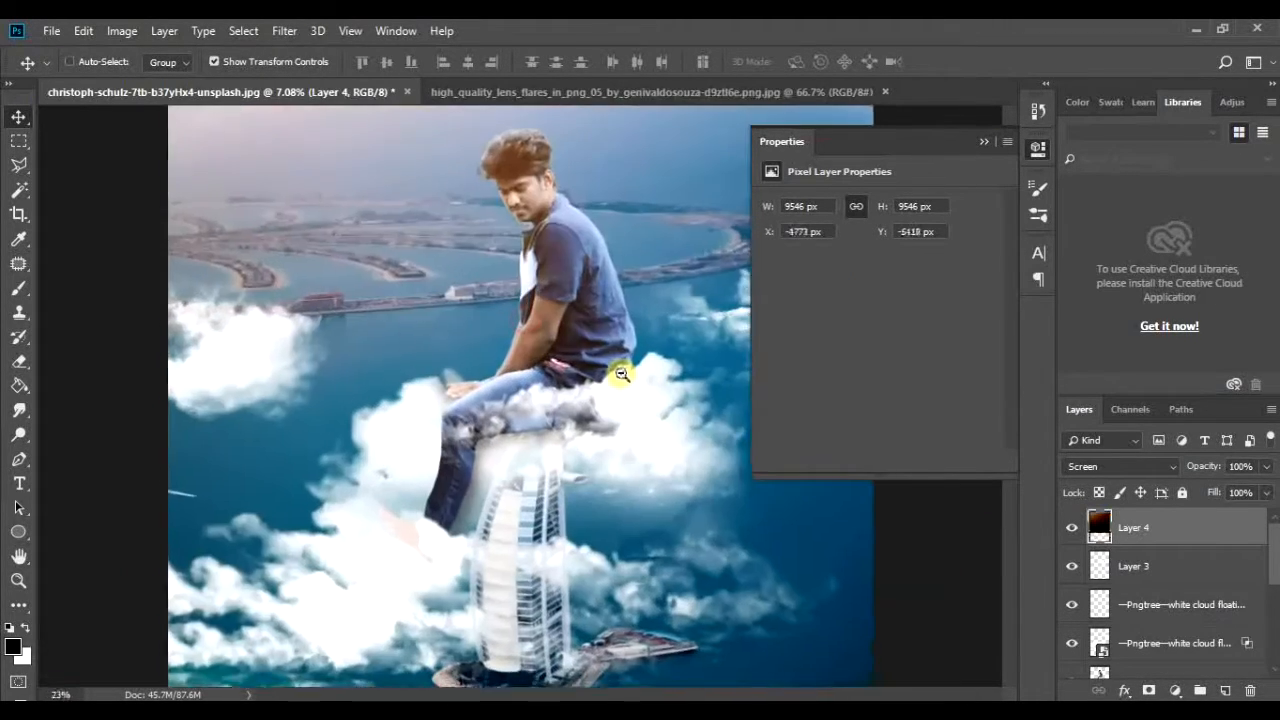
{"action": "scroll", "coordinate": [625, 385], "scroll_direction": "down", "scroll_amount": 5}
{"action": "left_click", "coordinate": [689, 514]}
Step: Scale down the floating cloud, man and shadow layers together and reposition them above the tower
{"action": "left_click", "coordinate": [1189, 649]}
{"action": "scroll", "coordinate": [1180, 612], "scroll_direction": "down", "scroll_amount": 3}
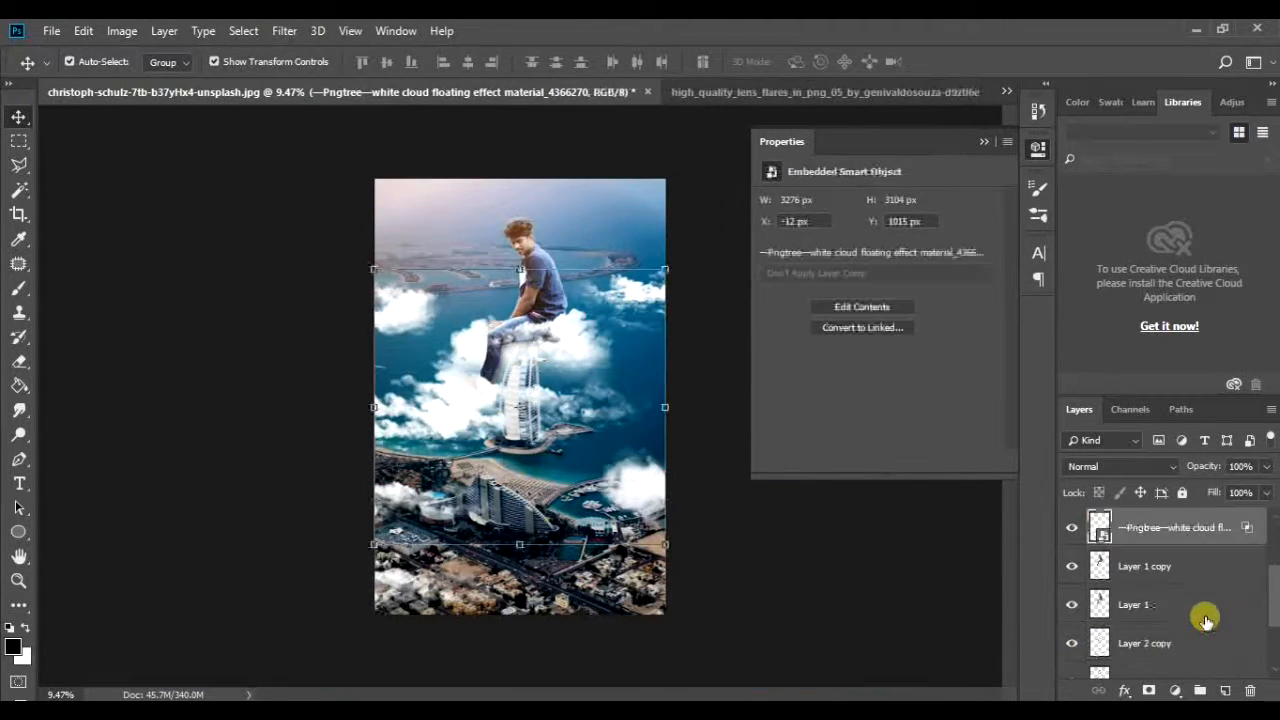
{"action": "left_click", "coordinate": [1203, 614], "text": "shift"}
{"action": "key", "text": "ctrl+t"}
{"action": "left_click_drag", "start_coordinate": [660, 214], "coordinate": [617, 268]}
{"action": "left_click_drag", "start_coordinate": [530, 401], "coordinate": [568, 357]}
{"action": "key", "text": "Return"}
{"action": "left_click", "coordinate": [720, 598]}
{"action": "left_click", "coordinate": [440, 456]}
Step: Hide the lens flare layer and enlarge the floating cloud until it spans the photo's full width
{"action": "left_click", "coordinate": [1071, 527]}
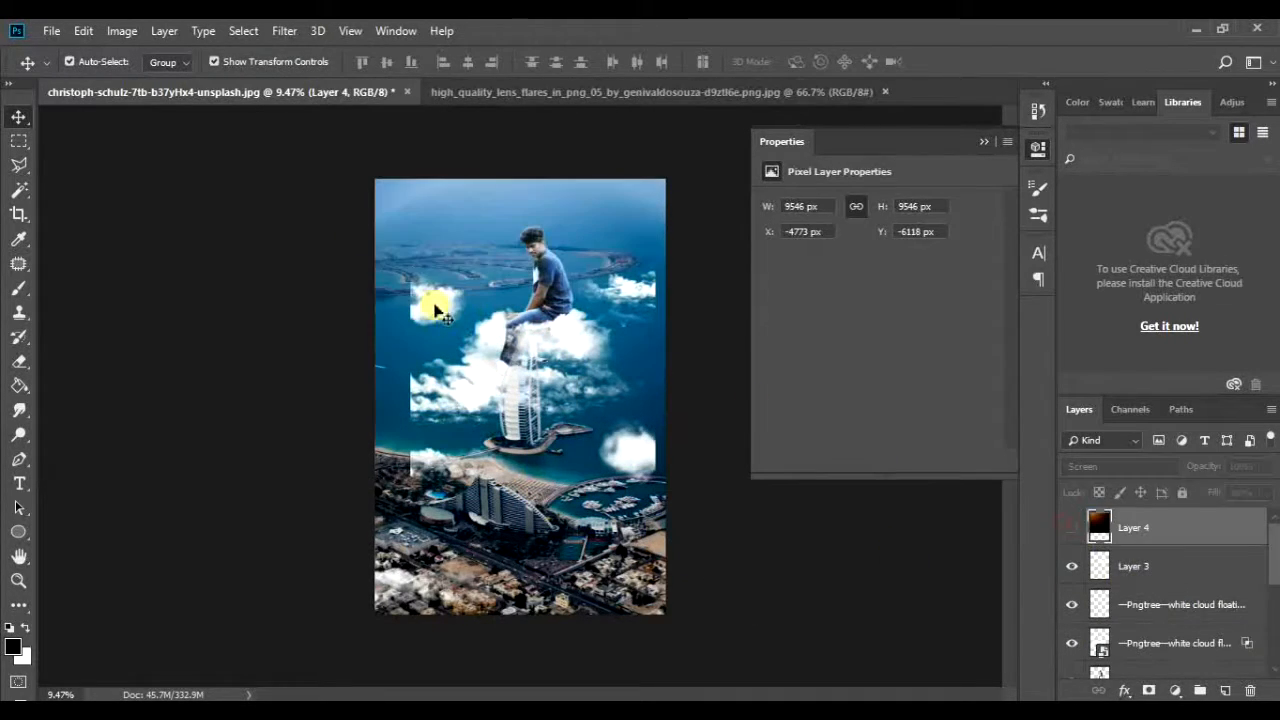
{"action": "left_click", "coordinate": [436, 306]}
{"action": "left_click", "coordinate": [653, 261]}
{"action": "left_click_drag", "start_coordinate": [410, 260], "coordinate": [366, 227]}
{"action": "left_click_drag", "start_coordinate": [655, 504], "coordinate": [674, 525]}
{"action": "left_click_drag", "start_coordinate": [608, 440], "coordinate": [611, 450]}
{"action": "key", "text": "Return"}
Step: Show the lens flare layer again over the rescaled composite
{"action": "left_click", "coordinate": [737, 569]}
{"action": "left_click_drag", "start_coordinate": [520, 255], "coordinate": [556, 350]}
{"action": "left_click", "coordinate": [1071, 527]}
{"action": "left_click_drag", "start_coordinate": [552, 236], "coordinate": [545, 390]}
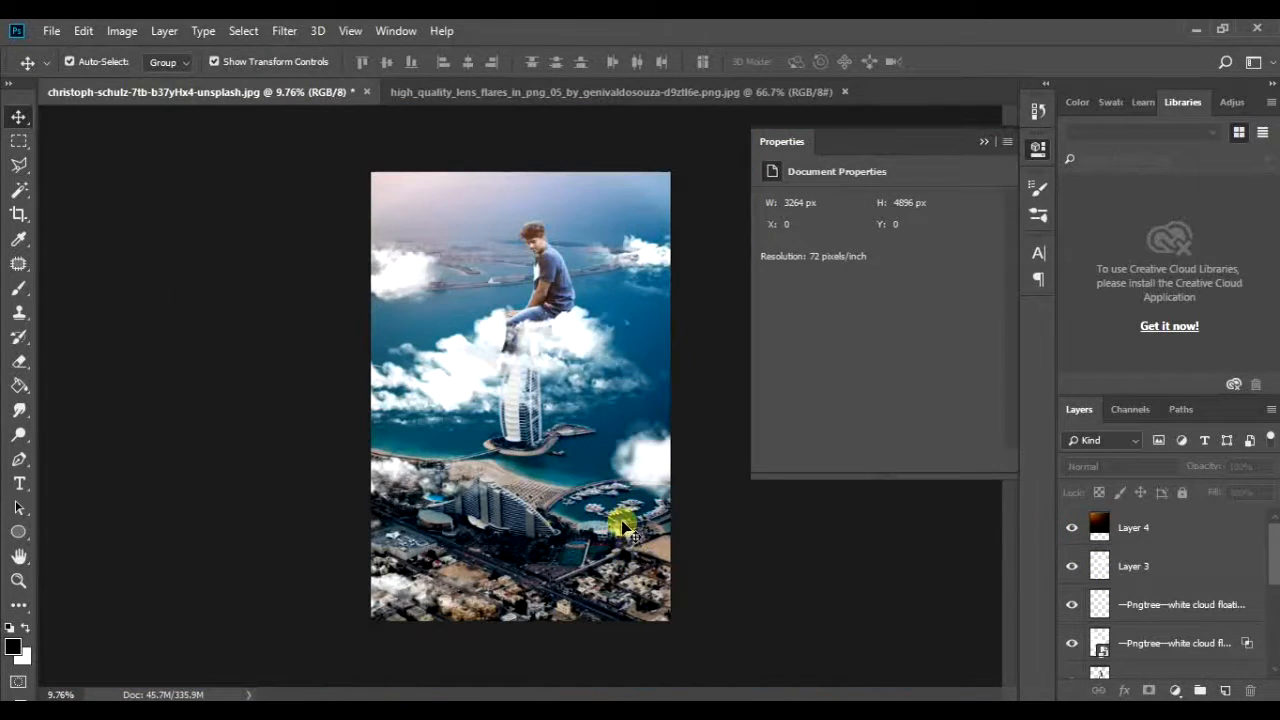
Step: Merge the Overlay copy of the man into the man's original layer
{"action": "left_click_drag", "start_coordinate": [568, 278], "coordinate": [643, 391]}
{"action": "left_click", "coordinate": [1160, 530]}
{"action": "scroll", "coordinate": [1167, 643], "scroll_direction": "down", "scroll_amount": 3}
{"action": "left_click", "coordinate": [1163, 571]}
{"action": "left_click", "coordinate": [1073, 568]}
{"action": "left_click", "coordinate": [1073, 568]}
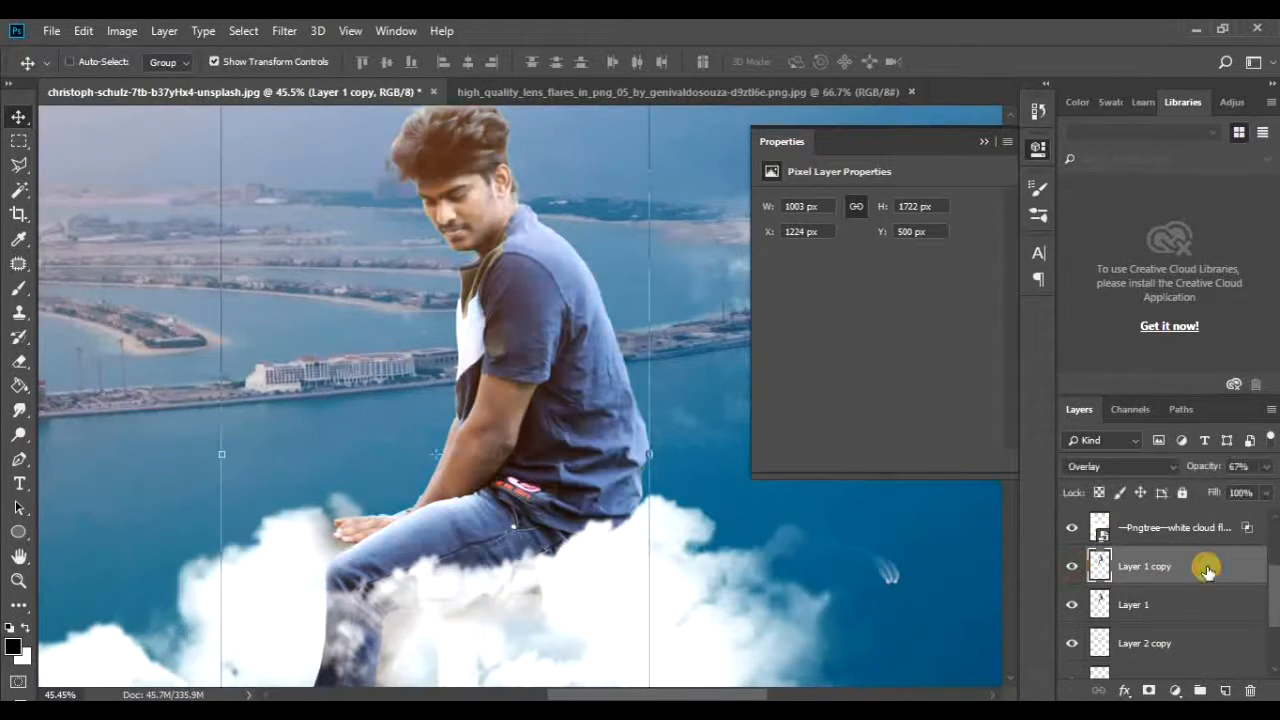
{"action": "key", "text": "ctrl+e"}
{"action": "left_click", "coordinate": [1073, 566]}
{"action": "left_click", "coordinate": [1073, 566]}
Step: Reshape the outline of the man's body with the Liquify filter
{"action": "left_click", "coordinate": [284, 30]}
{"action": "left_click", "coordinate": [323, 186]}
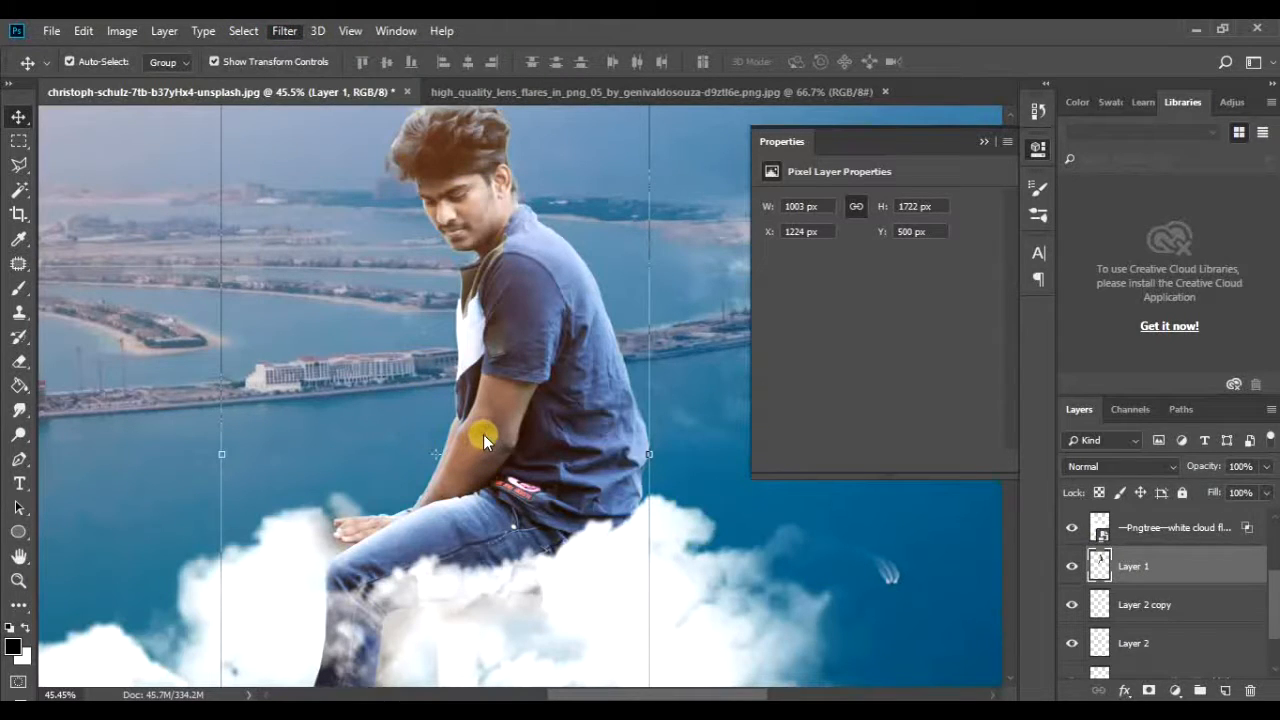
{"action": "left_click_drag", "start_coordinate": [563, 407], "coordinate": [579, 440]}
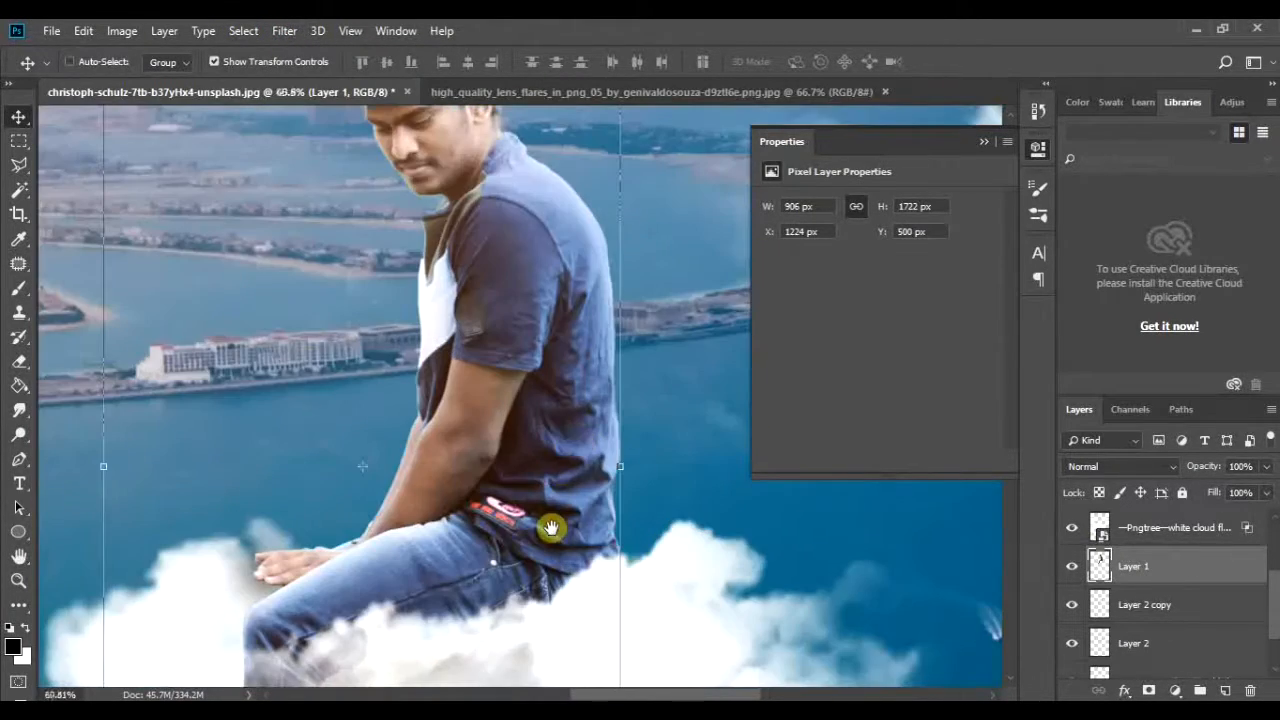
{"action": "left_click_drag", "start_coordinate": [551, 526], "coordinate": [515, 300]}
Step: Shift the lens flare layer to about X -4528 px, Y -6098 px and hide it
{"action": "left_click", "coordinate": [613, 427]}
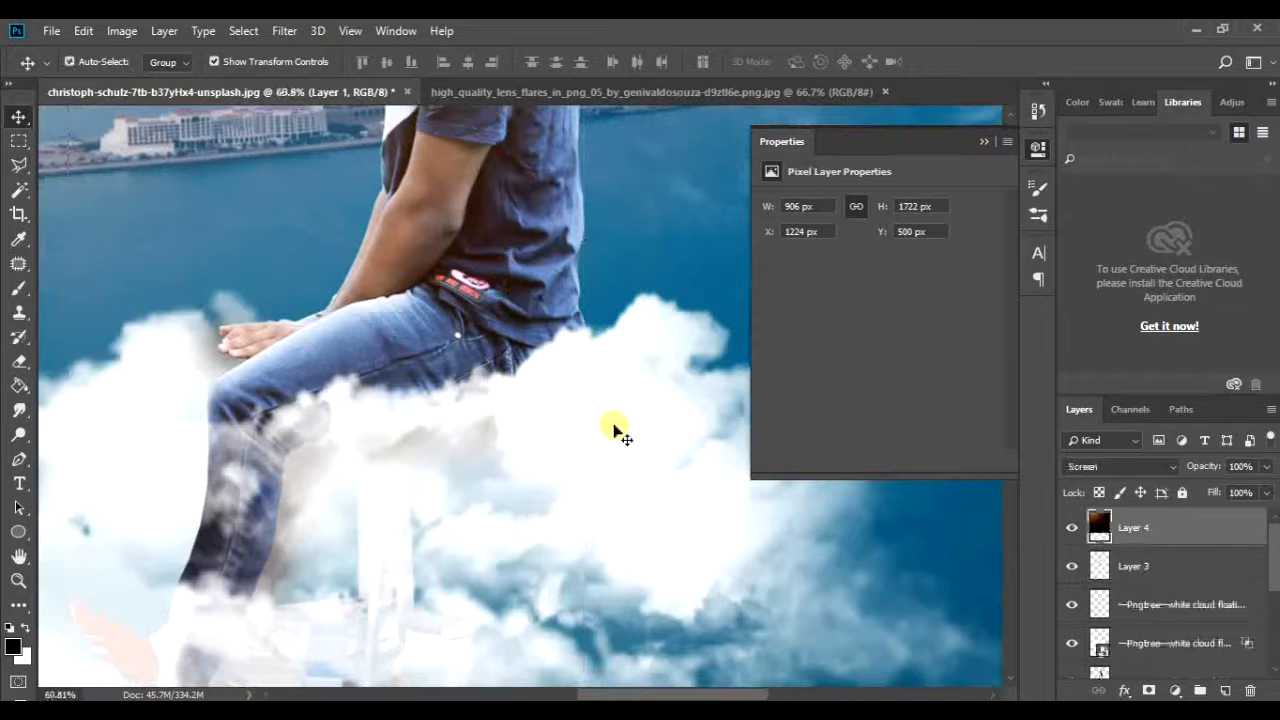
{"action": "left_click_drag", "start_coordinate": [609, 395], "coordinate": [758, 408]}
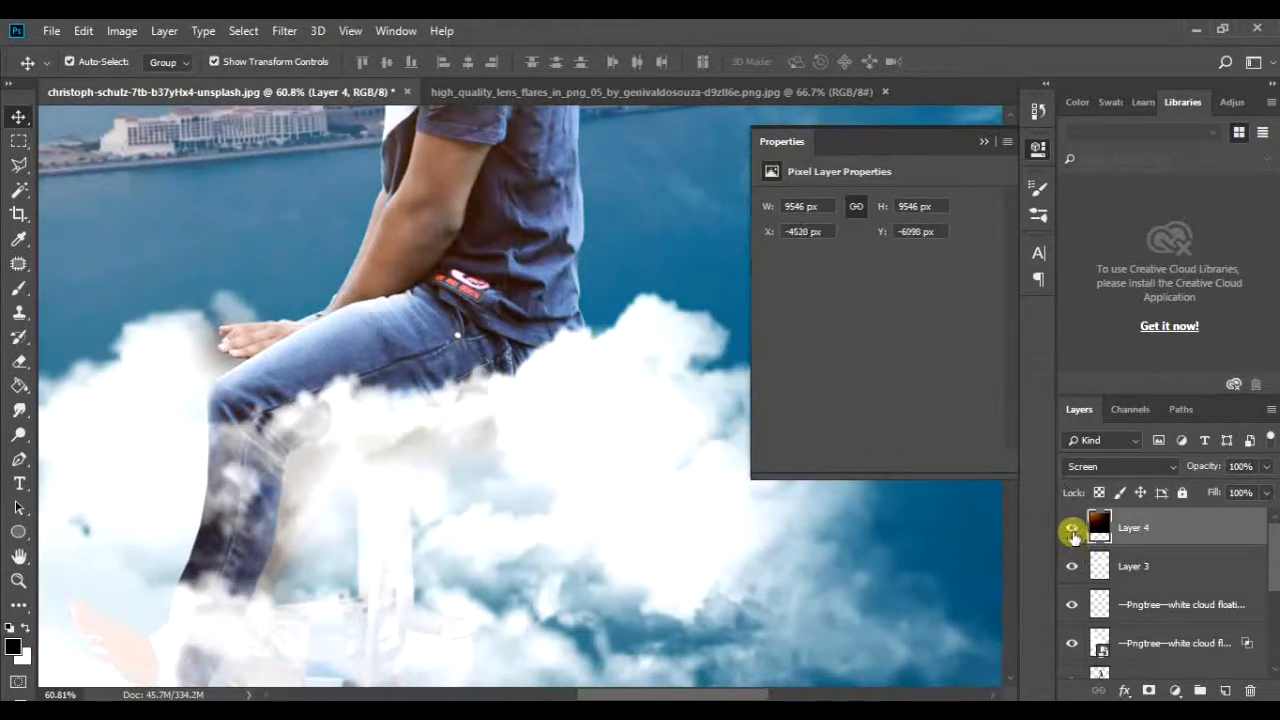
{"action": "left_click", "coordinate": [1073, 535]}
Step: Move the small cloud off the man's seat to about X 1371 px, Y 1189 px and raise the tighter shadow closer beneath his thighs
{"action": "left_click", "coordinate": [645, 442]}
{"action": "left_click_drag", "start_coordinate": [655, 437], "coordinate": [841, 517]}
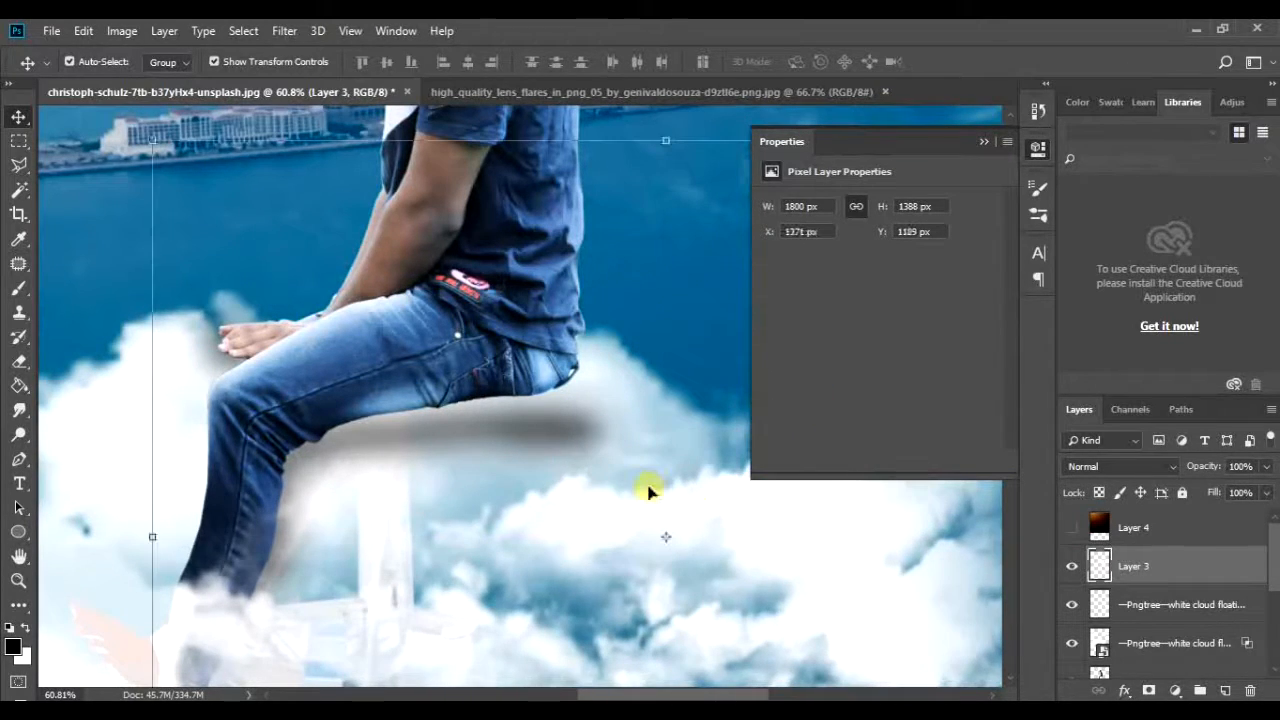
{"action": "mouse_move", "coordinate": [575, 418]}
{"action": "left_mouse_down"}
{"action": "mouse_move", "coordinate": [566, 429]}
{"action": "mouse_move", "coordinate": [566, 397]}
{"action": "mouse_move", "coordinate": [560, 416]}
{"action": "mouse_move", "coordinate": [575, 406]}
{"action": "left_mouse_up"}
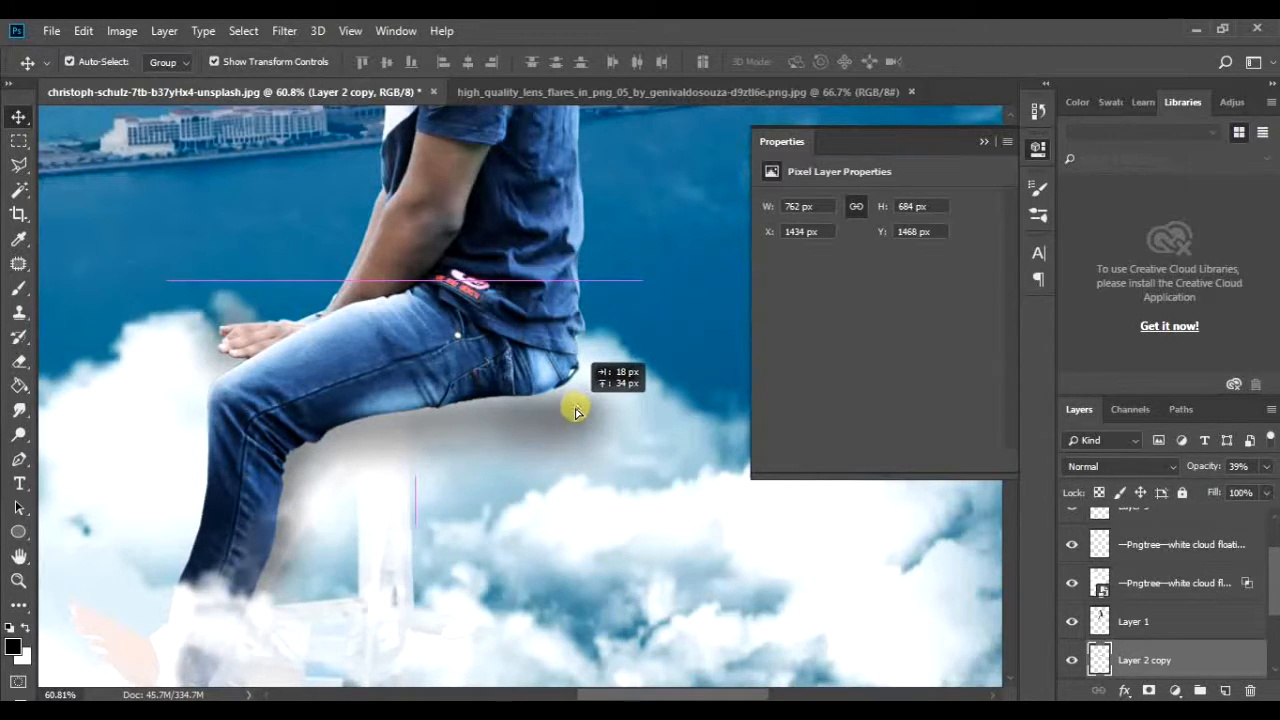
{"action": "scroll", "coordinate": [1190, 637], "scroll_direction": "down", "scroll_amount": 1}
Step: Reposition and distort the softer shadow to about 769 × 760 px at X 1399 px, Y 1396 px beneath the man
{"action": "left_click", "coordinate": [1195, 658]}
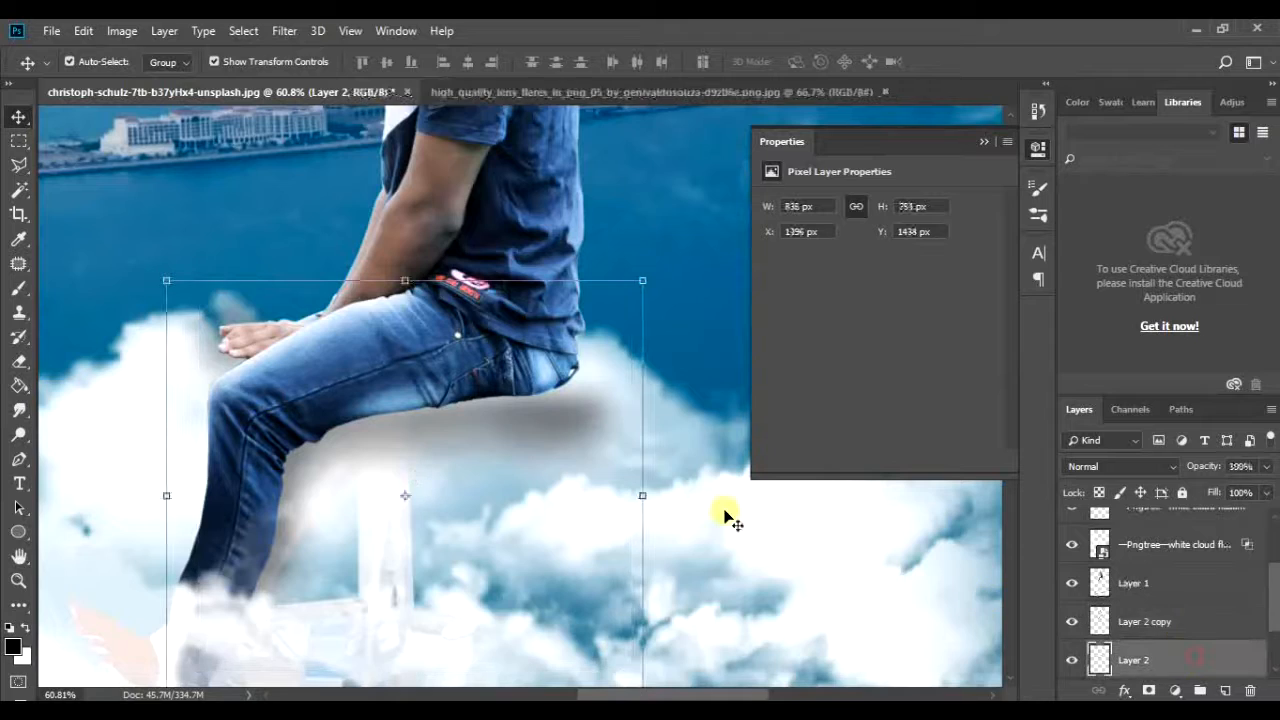
{"action": "mouse_move", "coordinate": [607, 427]}
{"action": "left_mouse_down"}
{"action": "mouse_move", "coordinate": [594, 402]}
{"action": "mouse_move", "coordinate": [616, 440]}
{"action": "left_mouse_up"}
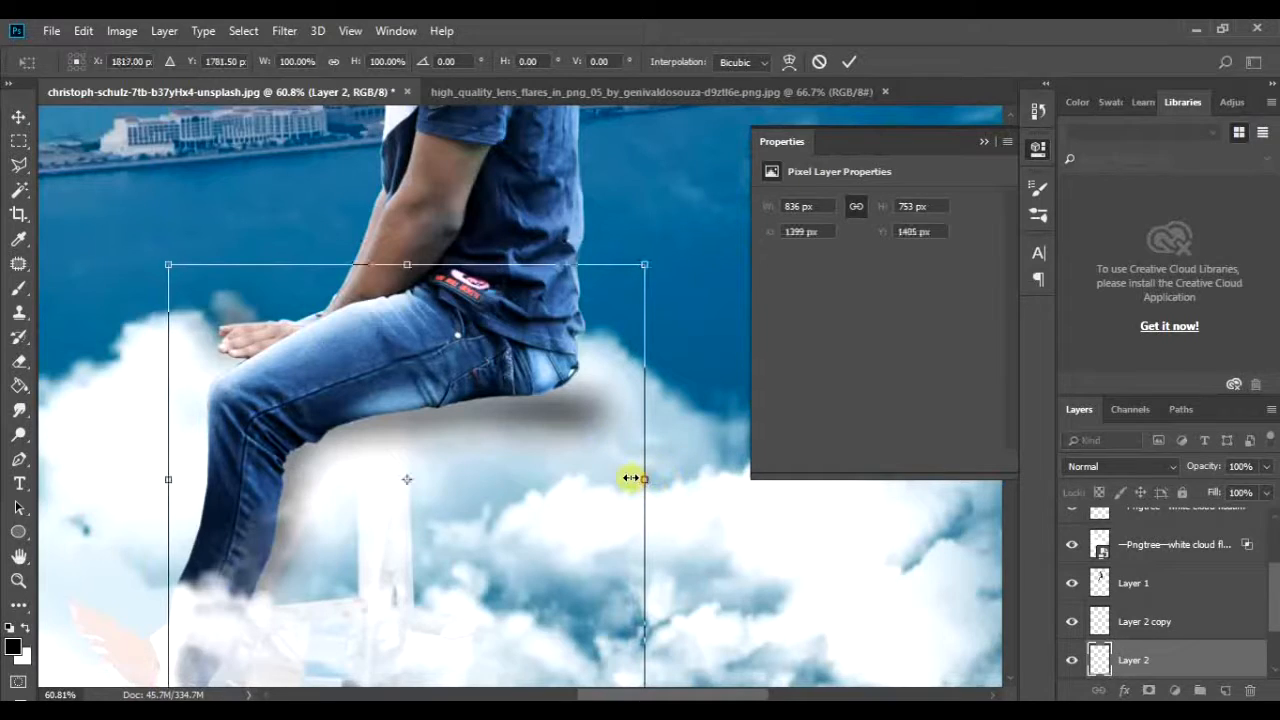
{"action": "left_click_drag", "start_coordinate": [609, 266], "coordinate": [604, 238]}
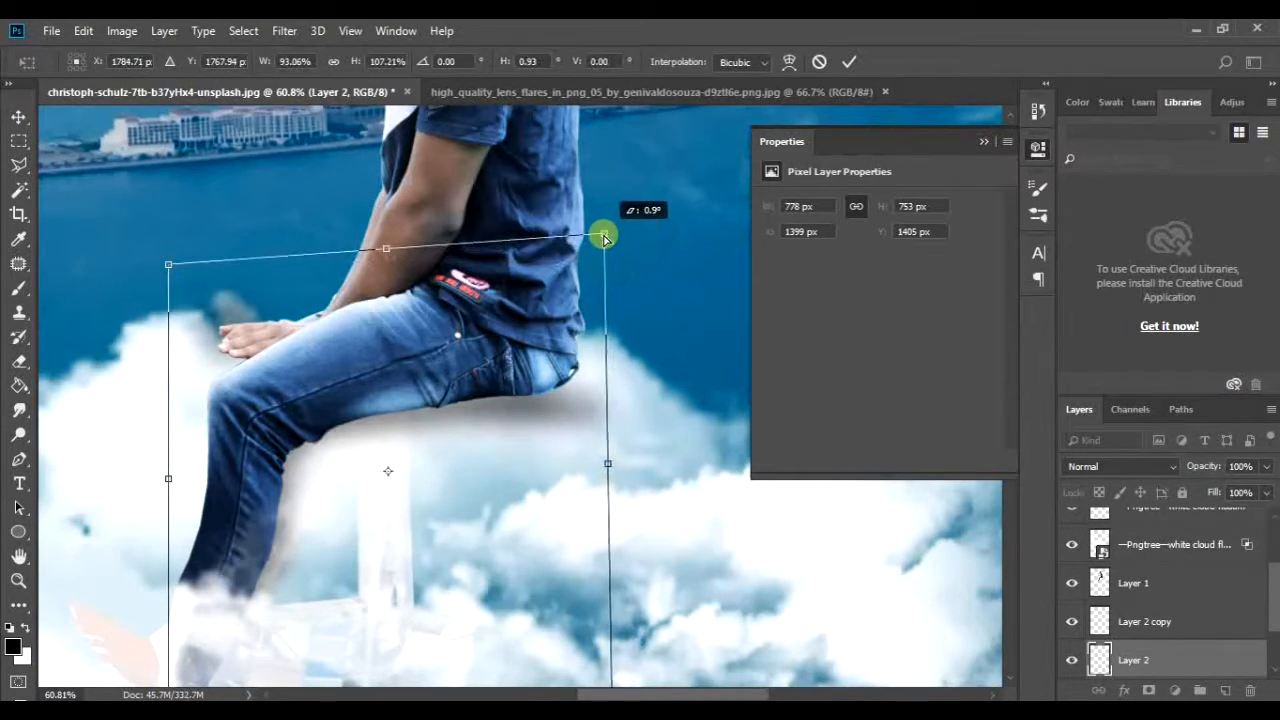
{"action": "double_click", "coordinate": [592, 374]}
{"action": "scroll", "coordinate": [1133, 632], "scroll_direction": "up", "scroll_amount": 3}
{"action": "scroll", "coordinate": [1108, 583], "scroll_direction": "down", "scroll_amount": 3}
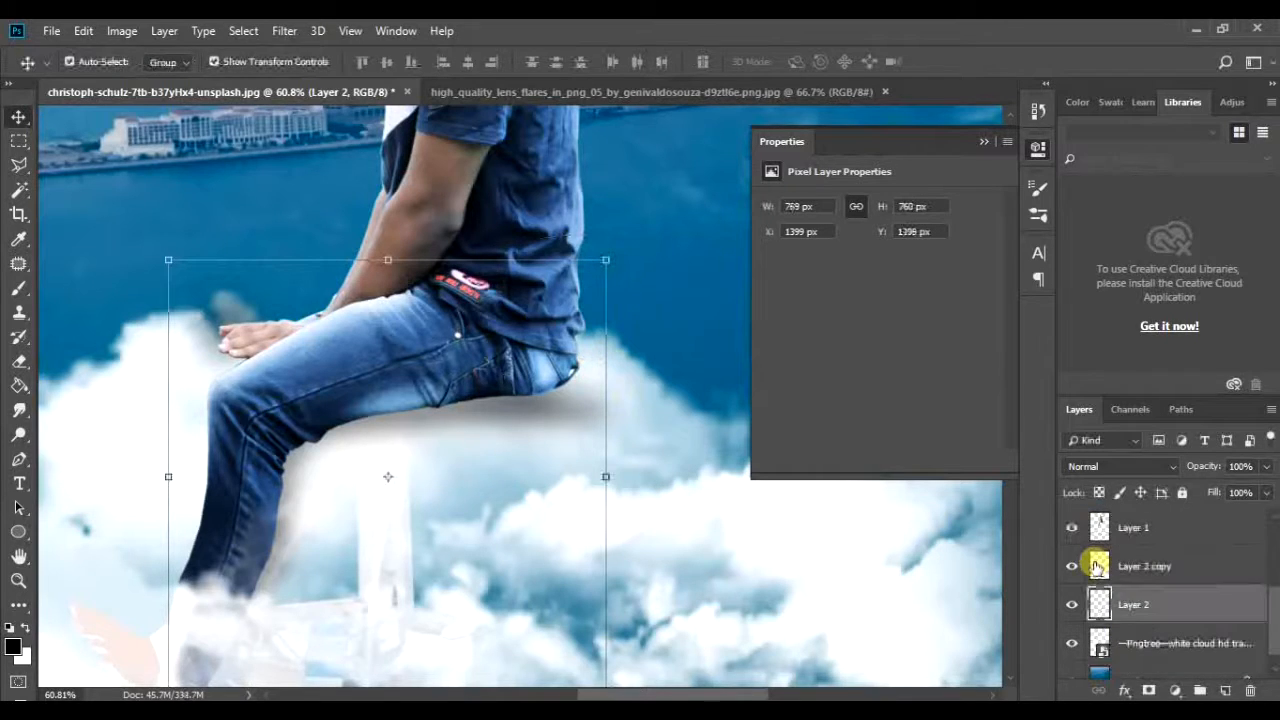
Step: Move the small cloud under the man's seat and over the tower top at about X 1297 px, Y 921 px
{"action": "scroll", "coordinate": [1080, 623], "scroll_direction": "up", "scroll_amount": 2}
{"action": "left_click", "coordinate": [785, 540]}
{"action": "left_click_drag", "start_coordinate": [734, 520], "coordinate": [713, 393]}
{"action": "left_click_drag", "start_coordinate": [577, 428], "coordinate": [440, 396]}
{"action": "left_click_drag", "start_coordinate": [637, 506], "coordinate": [687, 581]}
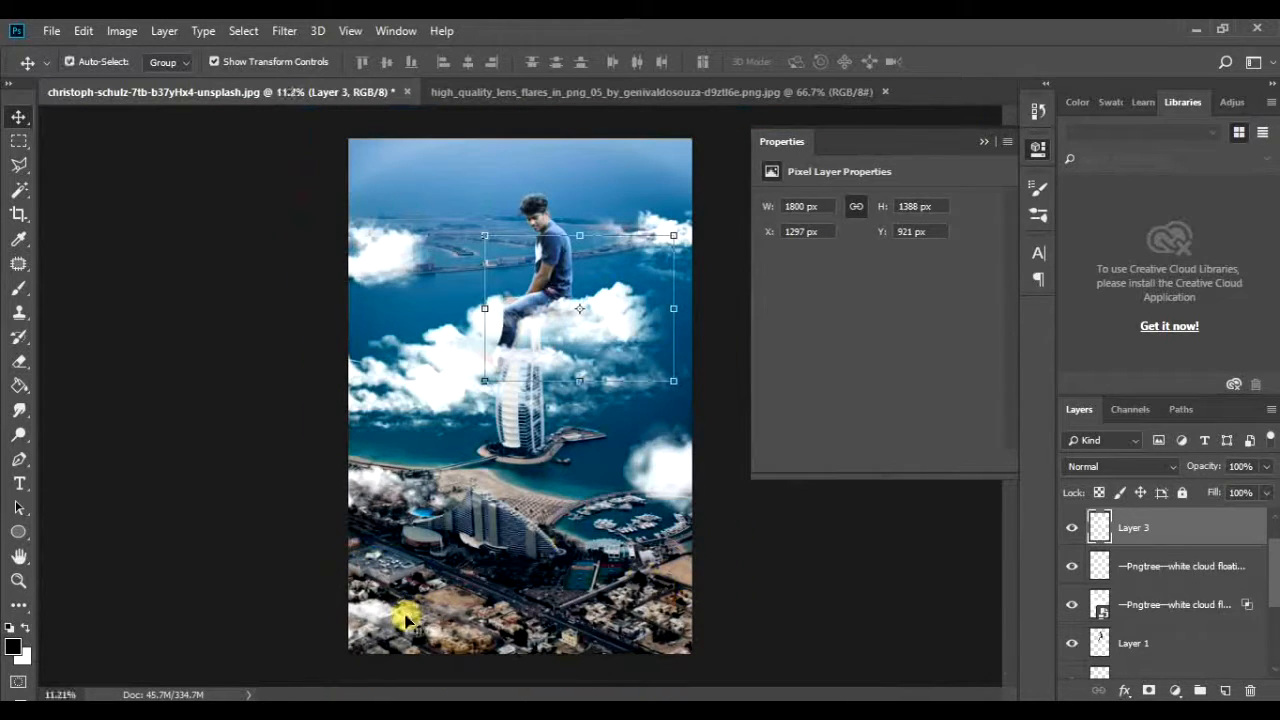
{"action": "left_click", "coordinate": [807, 624]}
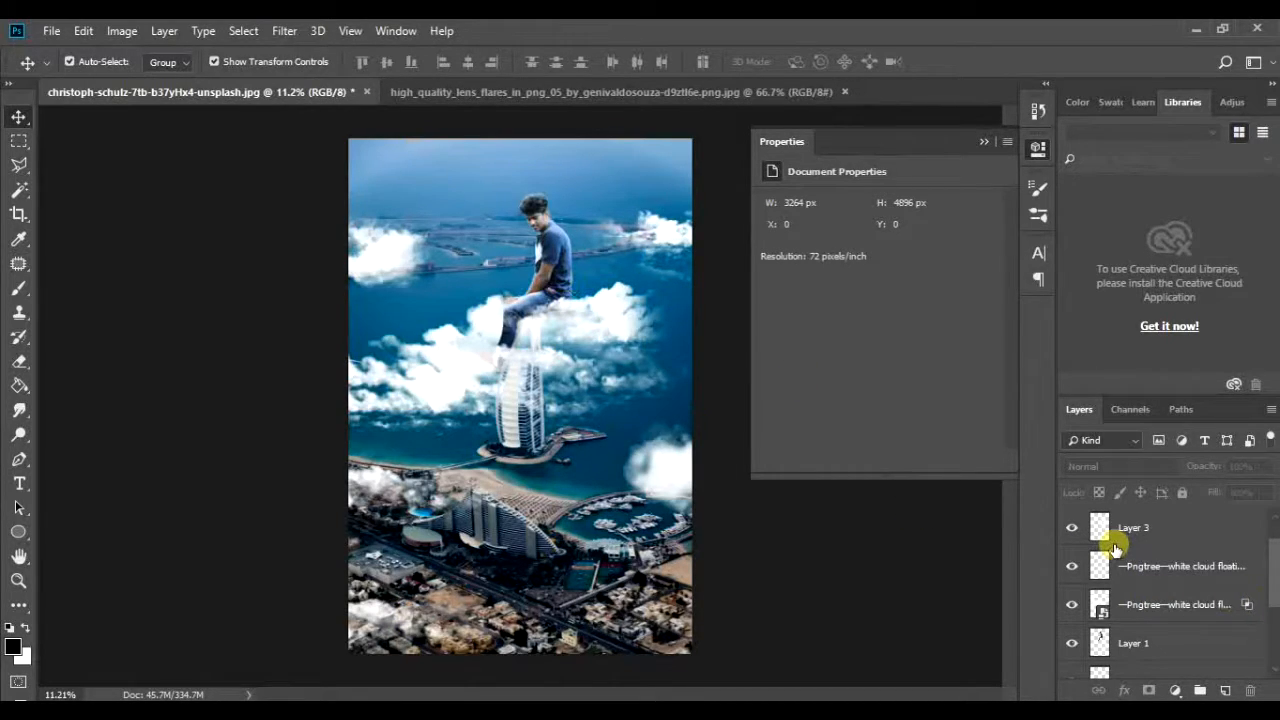
Step: Show the lens flare layer and stamp all visible layers into a new layer above it
{"action": "key", "text": "ctrl+v"}
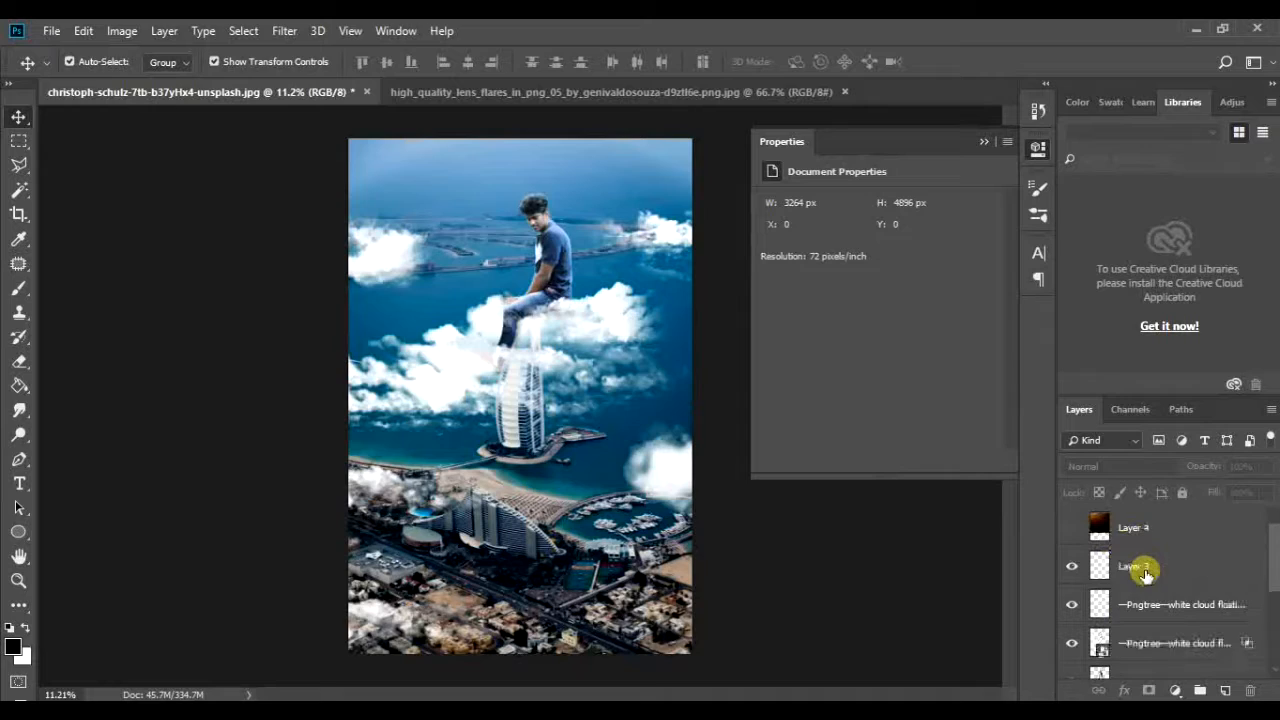
{"action": "left_click", "coordinate": [1071, 528]}
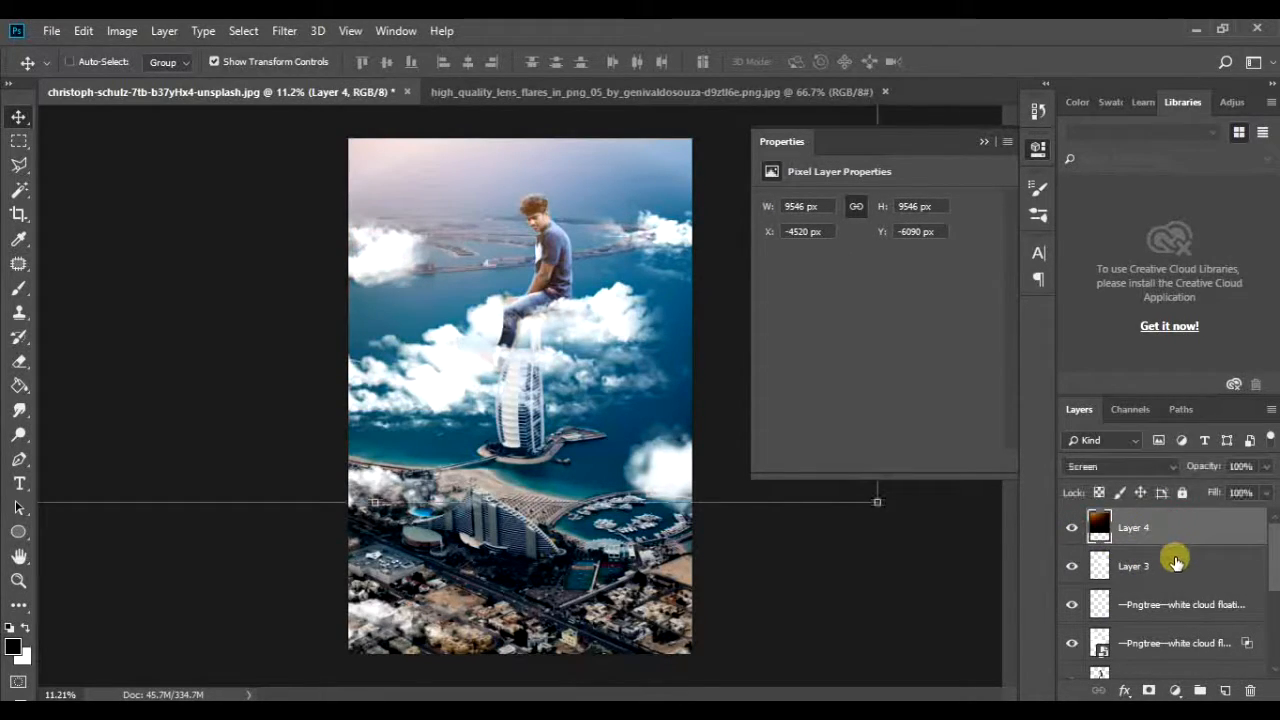
{"action": "key", "text": "ctrl+alt+shift+e"}
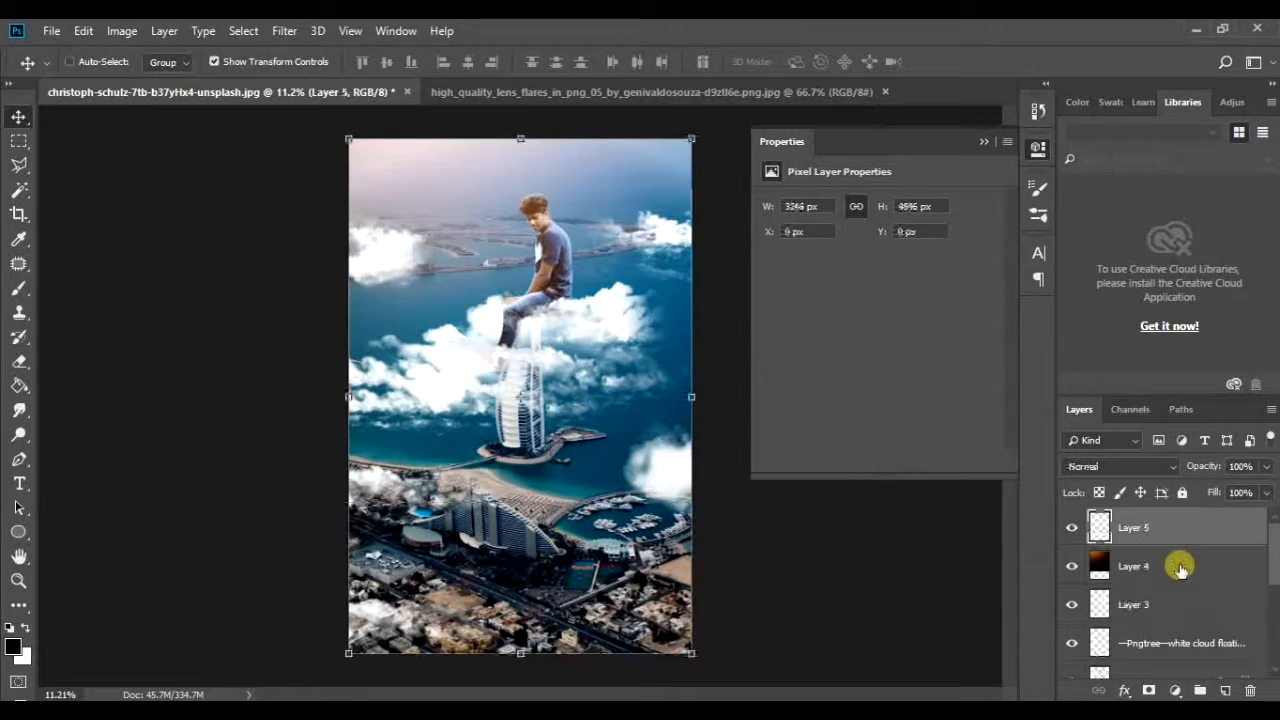
Step: Add a Color Lookup adjustment layer above the stamped composite
{"action": "left_click", "coordinate": [1177, 690]}
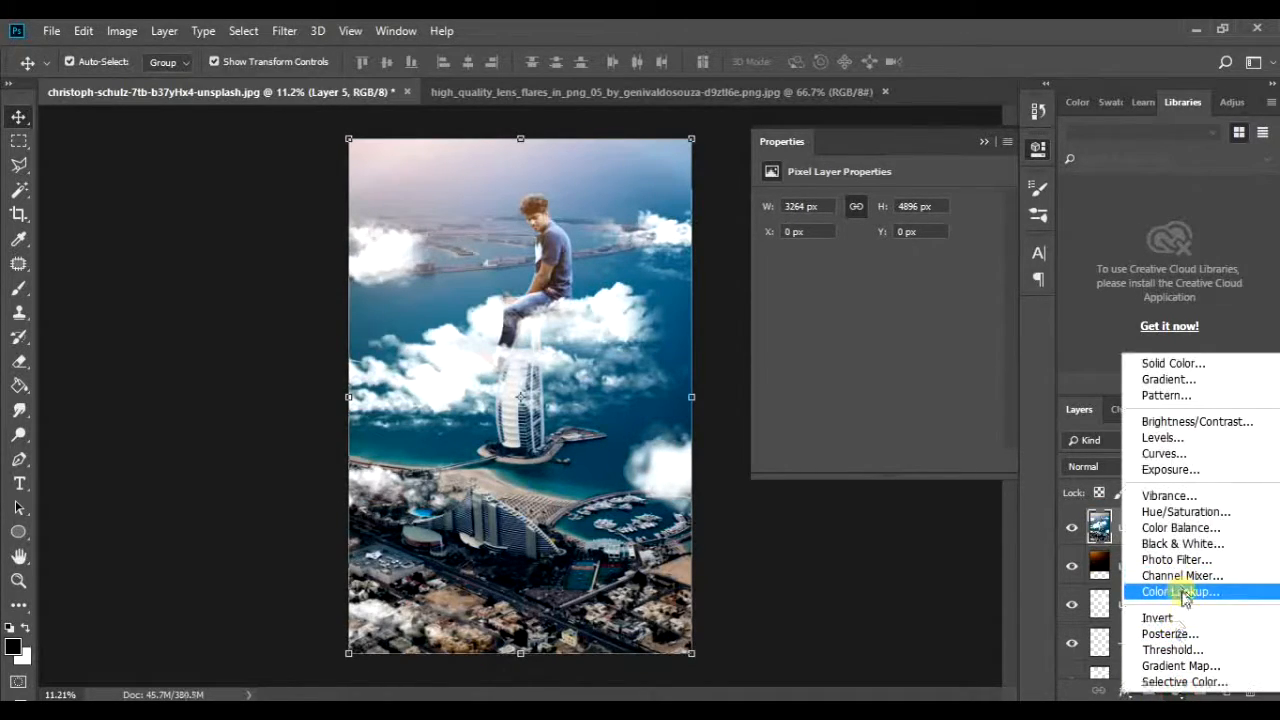
{"action": "key", "text": "Escape"}
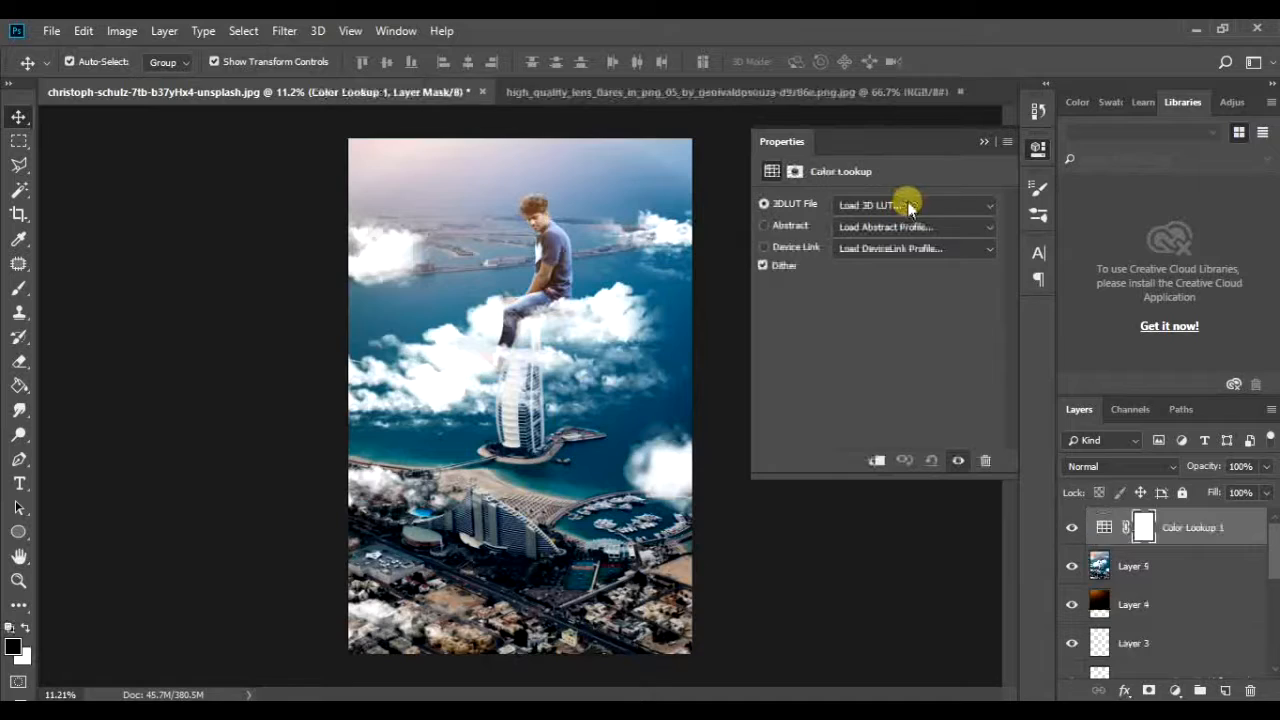
Step: Load the FallColors.look 3D LUT into the Color Lookup adjustment and toggle the adjustment's visibility to compare
{"action": "left_click", "coordinate": [928, 208]}
{"action": "left_click", "coordinate": [929, 219]}
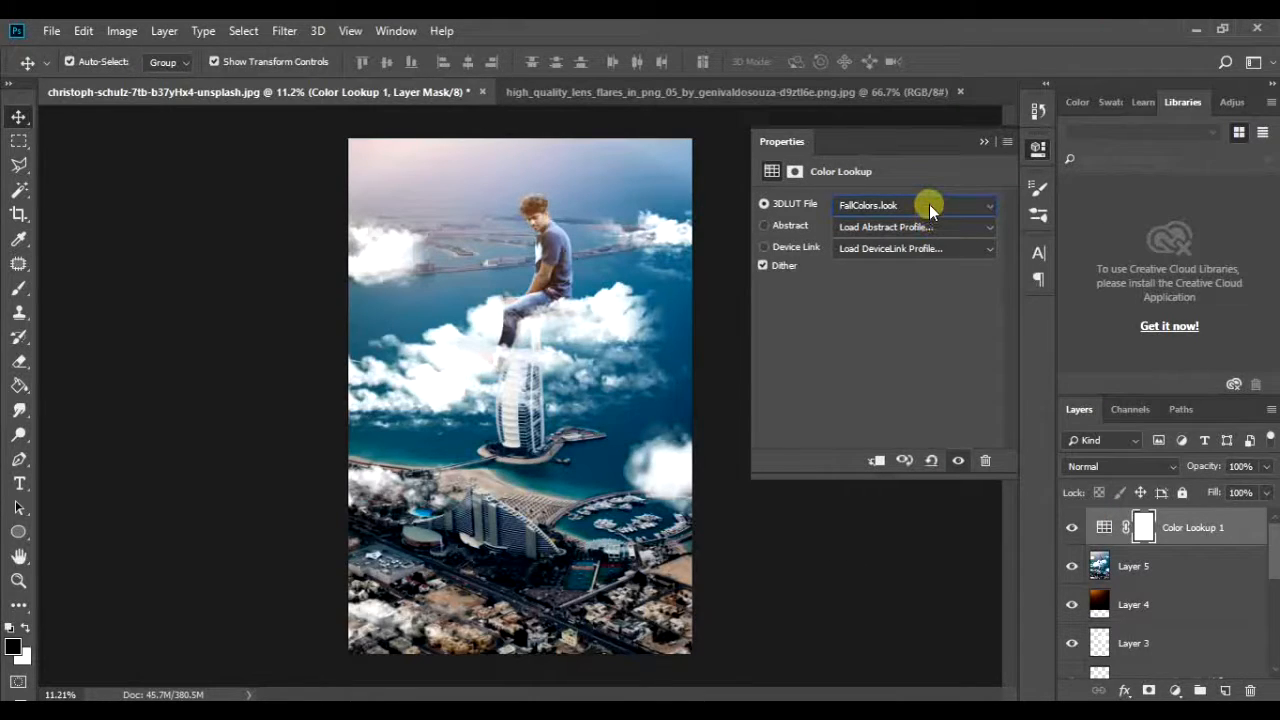
{"action": "left_click", "coordinate": [1077, 532]}
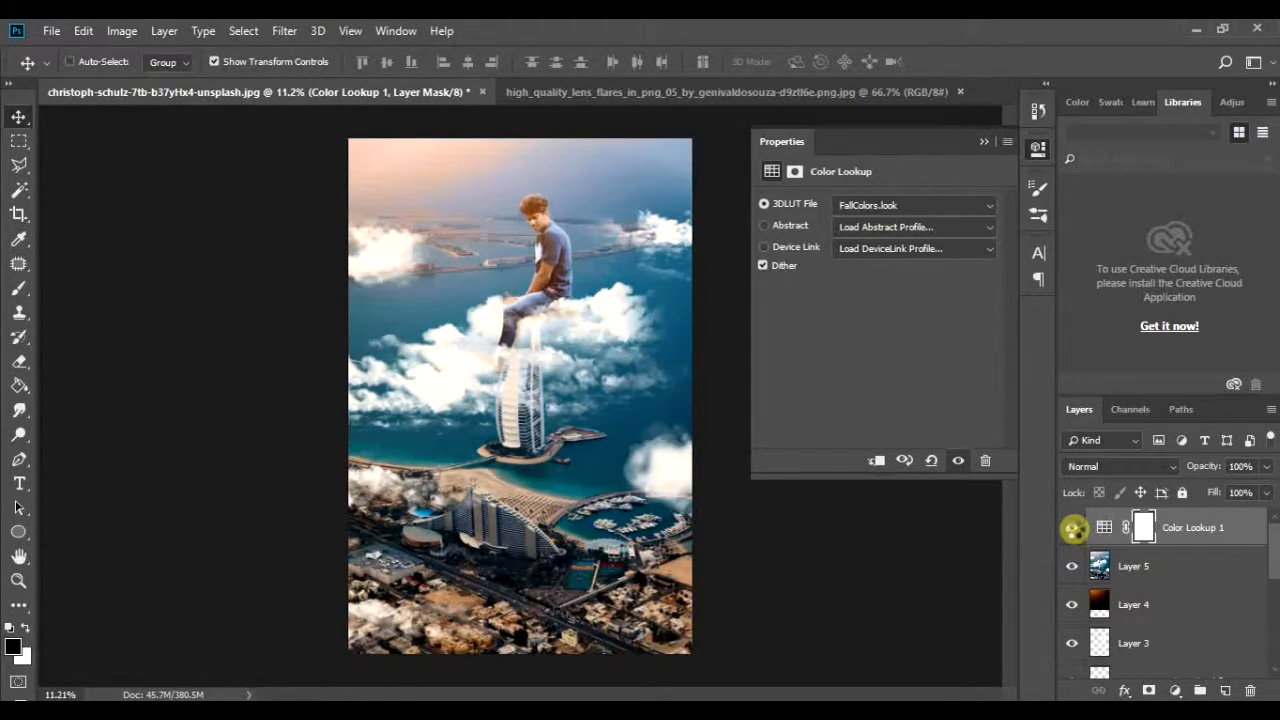
Step: Merge the Color Lookup adjustment down into the stamped composite layer and check the graded image
{"action": "key", "text": "Delete"}
{"action": "left_click", "coordinate": [1074, 531]}
{"action": "left_click", "coordinate": [1074, 531]}
{"action": "left_click", "coordinate": [1074, 531]}
{"action": "left_click_drag", "start_coordinate": [552, 216], "coordinate": [536, 310]}
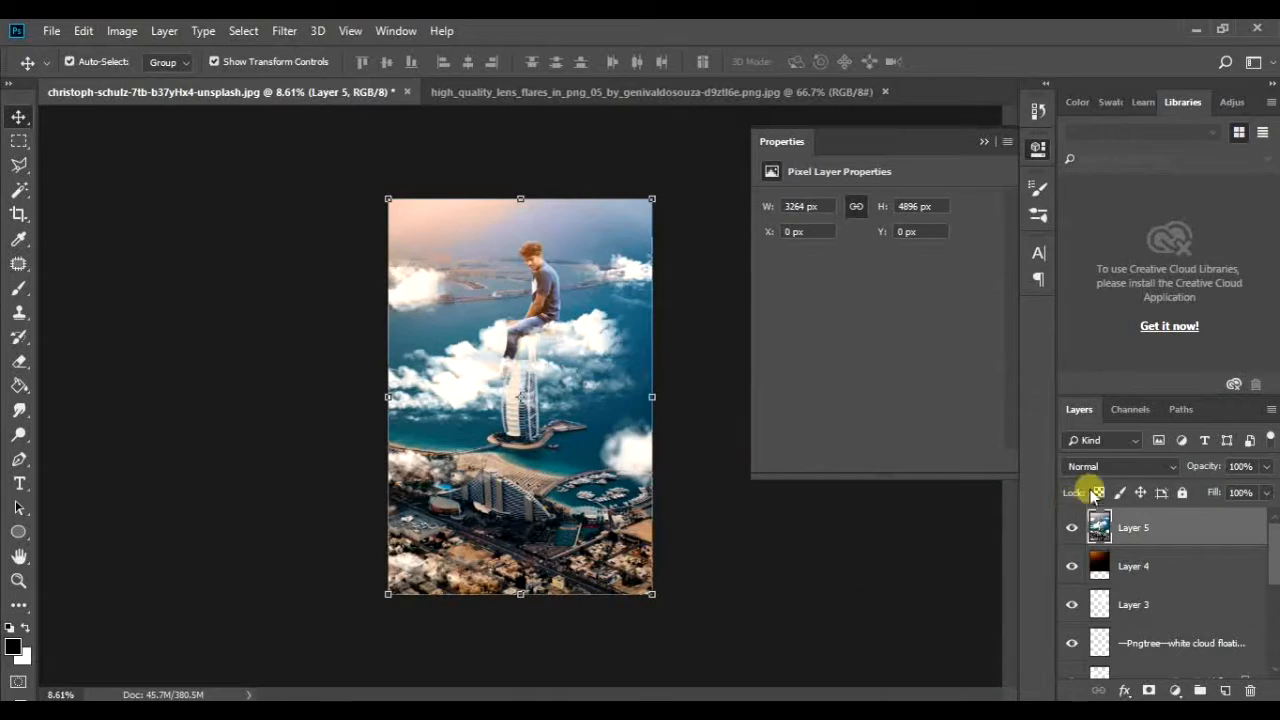
Step: Open the Camera Raw filter on Layer 5 and set Exposure +0.15, Contrast +13, Highlights -18, Shadows +33, Whites -10 and Blacks -5
{"action": "left_click", "coordinate": [279, 29]}
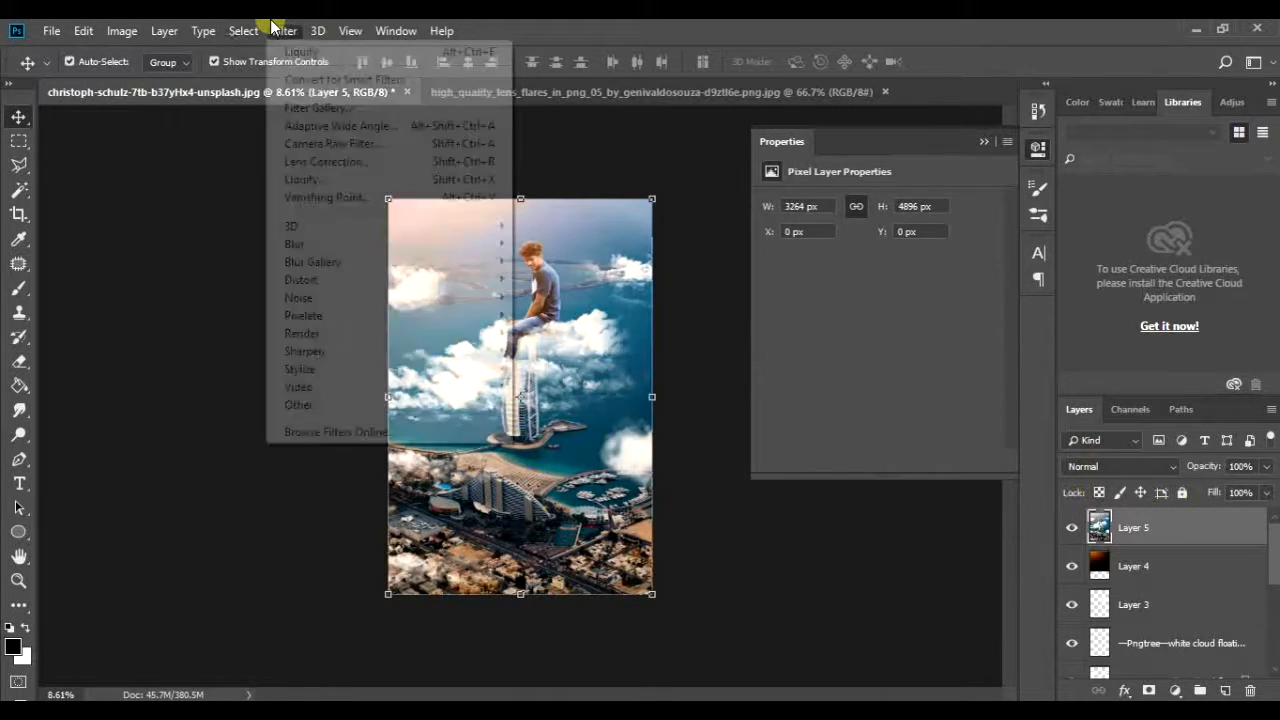
{"action": "left_click", "coordinate": [396, 145]}
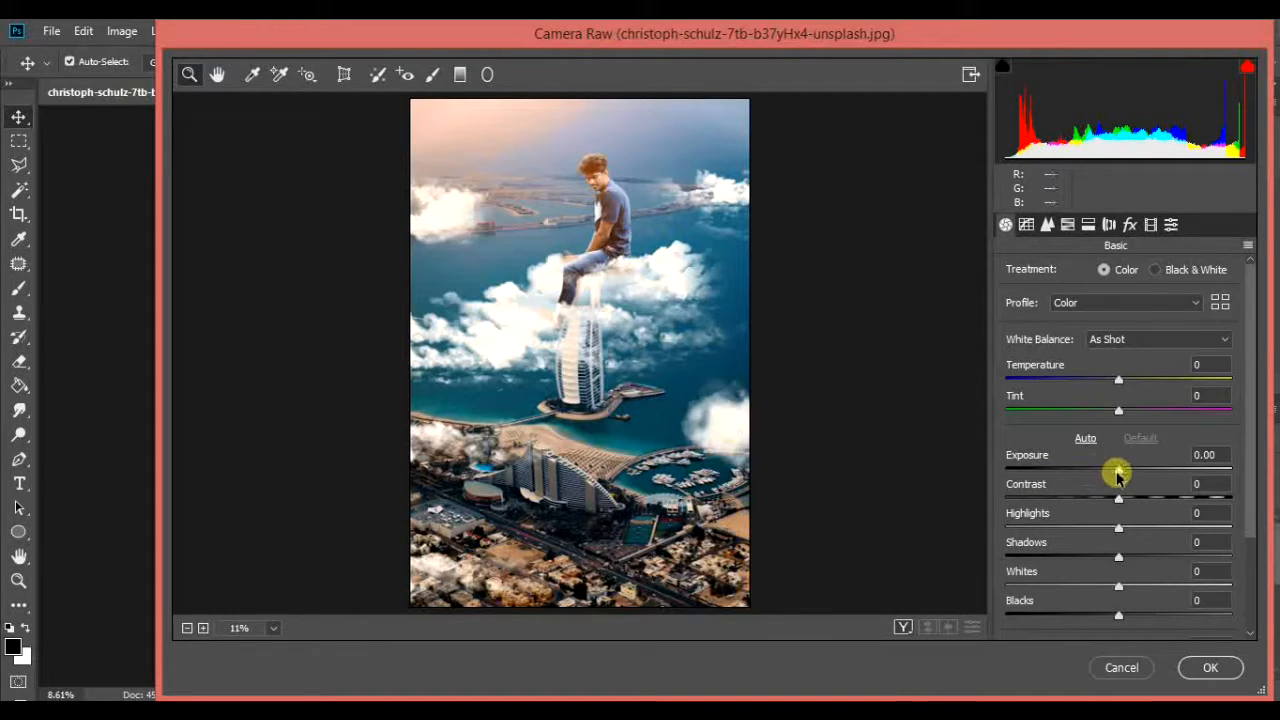
{"action": "left_click_drag", "start_coordinate": [1118, 476], "coordinate": [1154, 557]}
{"action": "left_click", "coordinate": [1117, 533]}
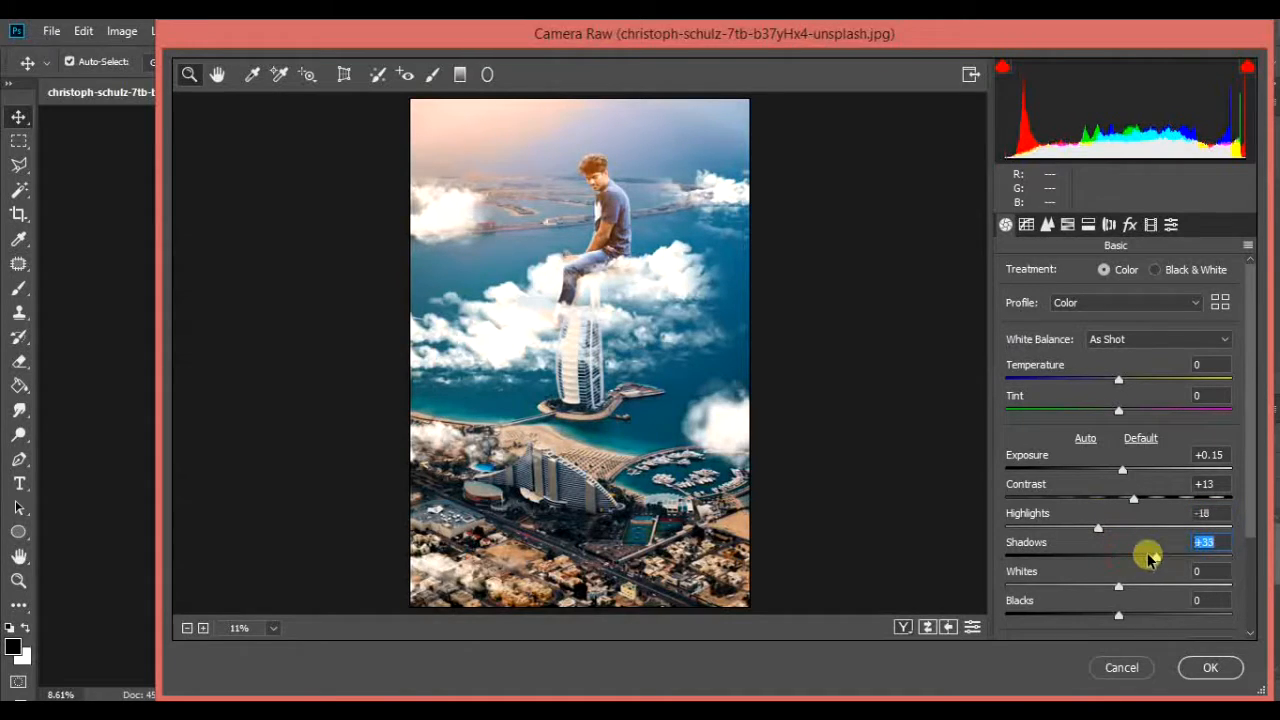
{"action": "scroll", "coordinate": [1112, 545], "scroll_direction": "down", "scroll_amount": 3}
{"action": "mouse_move", "coordinate": [1118, 500]}
{"action": "left_mouse_down"}
{"action": "mouse_move", "coordinate": [1043, 497]}
{"action": "mouse_move", "coordinate": [1143, 480]}
{"action": "mouse_move", "coordinate": [1104, 484]}
{"action": "left_mouse_up"}
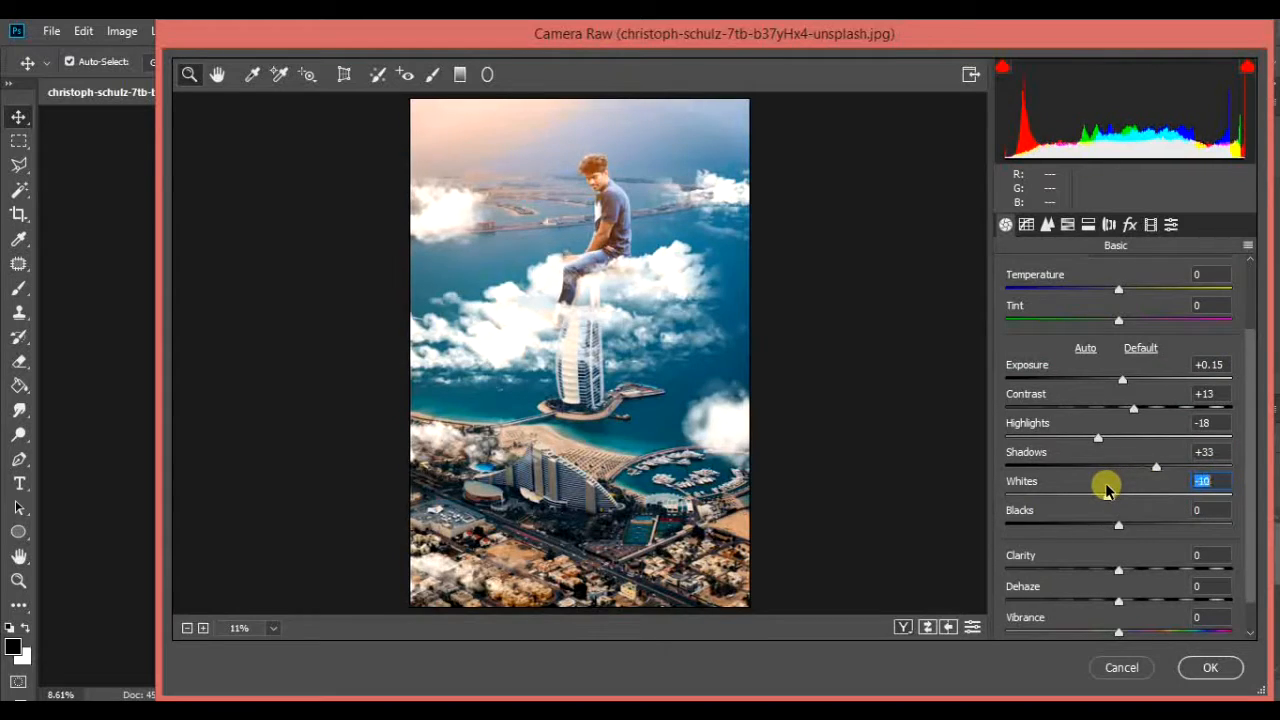
{"action": "mouse_move", "coordinate": [1118, 531]}
{"action": "left_mouse_down"}
{"action": "mouse_move", "coordinate": [1151, 517]}
{"action": "mouse_move", "coordinate": [1113, 528]}
{"action": "left_mouse_up"}
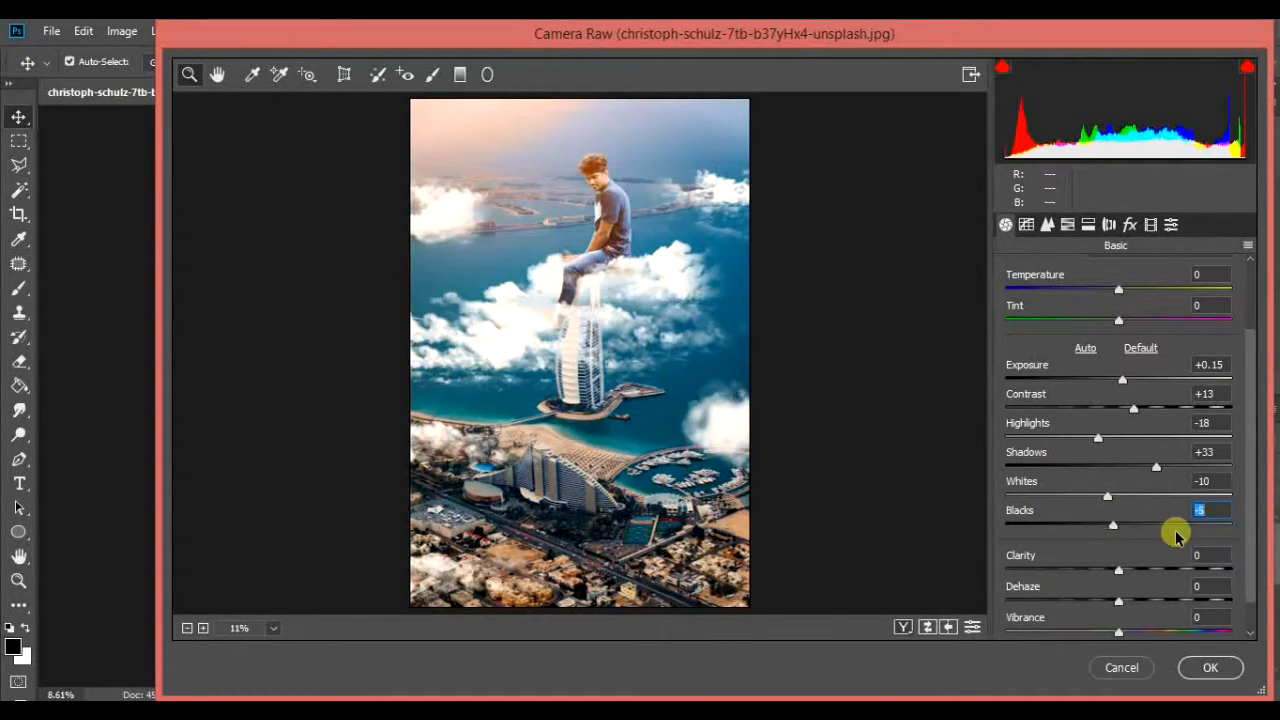
Step: Set Clarity to +20, Dehaze to +5, Vibrance to +13 and Saturation to +2 in the basic Camera Raw adjustments
{"action": "left_click_drag", "start_coordinate": [1118, 570], "coordinate": [1114, 597]}
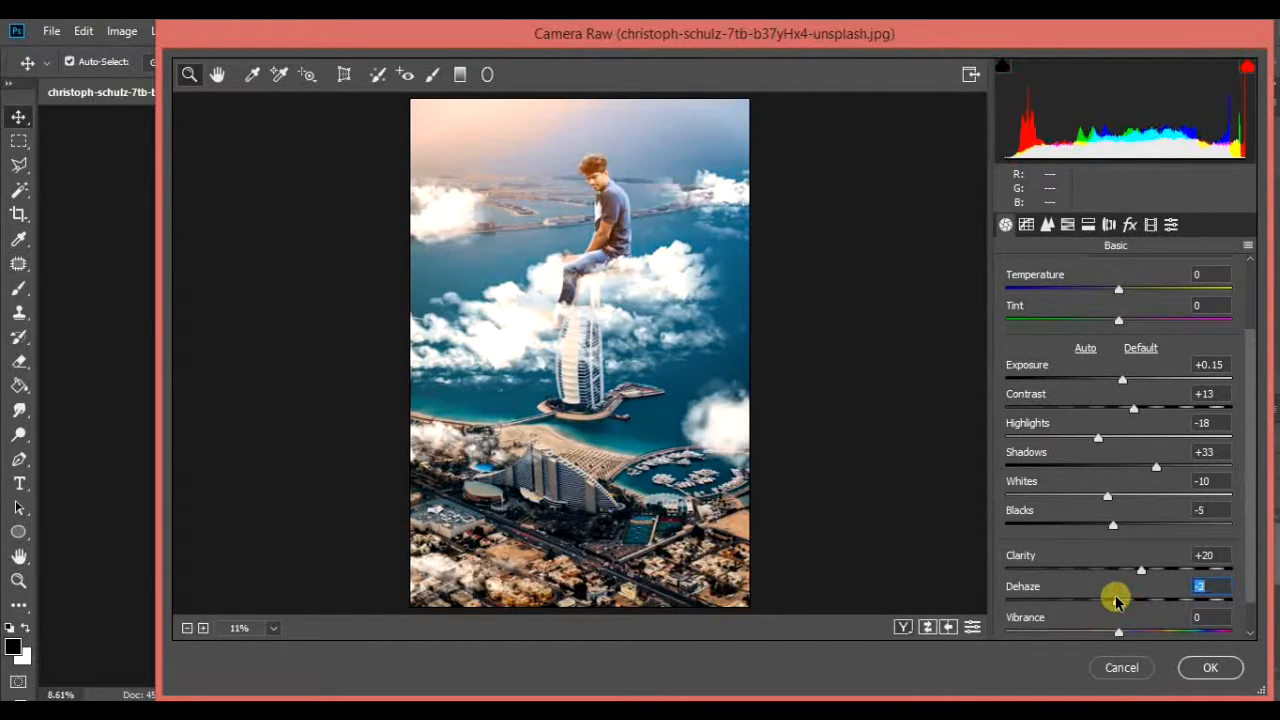
{"action": "scroll", "coordinate": [1124, 474], "scroll_direction": "down", "scroll_amount": 1}
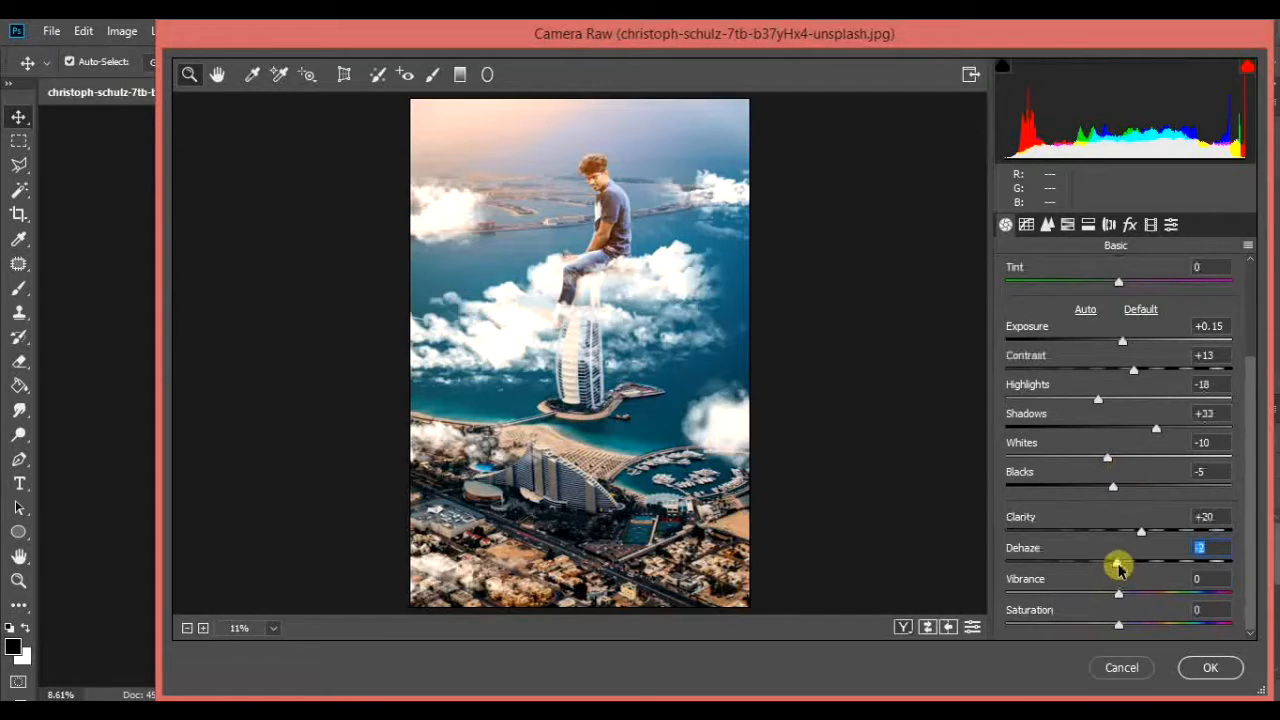
{"action": "left_click_drag", "start_coordinate": [1121, 565], "coordinate": [1124, 563]}
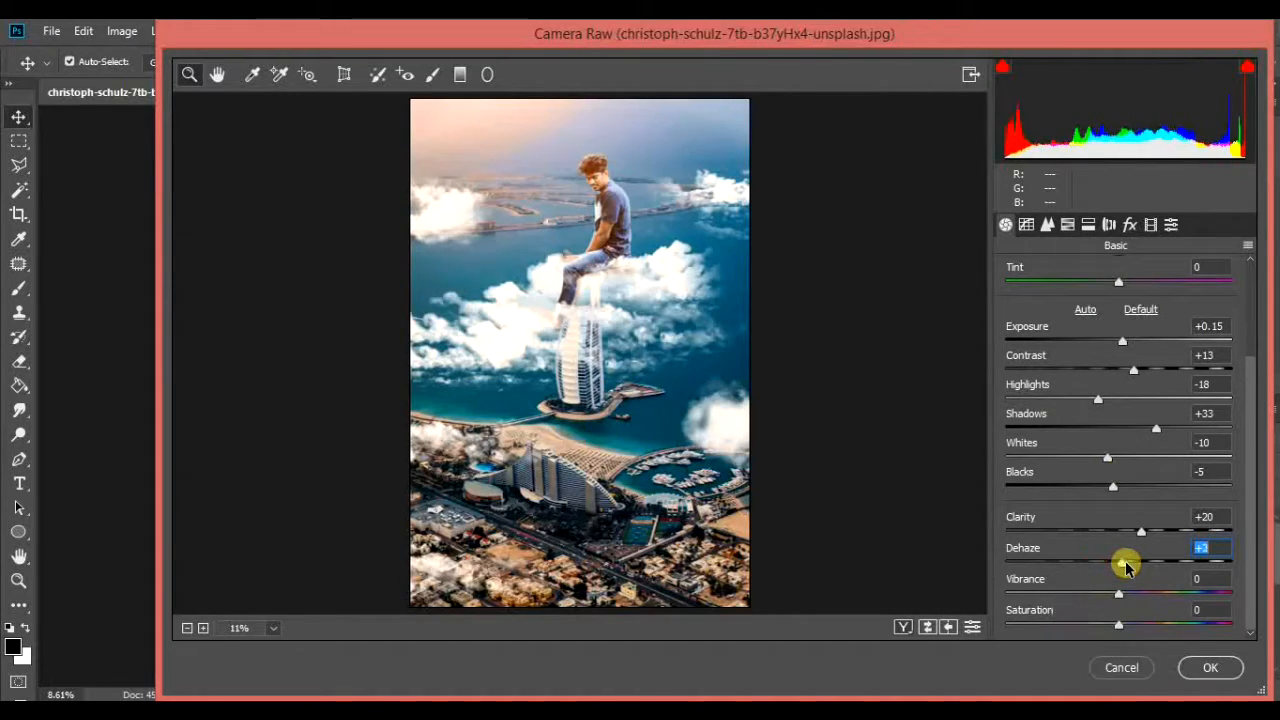
{"action": "mouse_move", "coordinate": [1118, 593]}
{"action": "left_mouse_down"}
{"action": "mouse_move", "coordinate": [1057, 595]}
{"action": "mouse_move", "coordinate": [1185, 588]}
{"action": "mouse_move", "coordinate": [1123, 597]}
{"action": "mouse_move", "coordinate": [1133, 593]}
{"action": "left_mouse_up"}
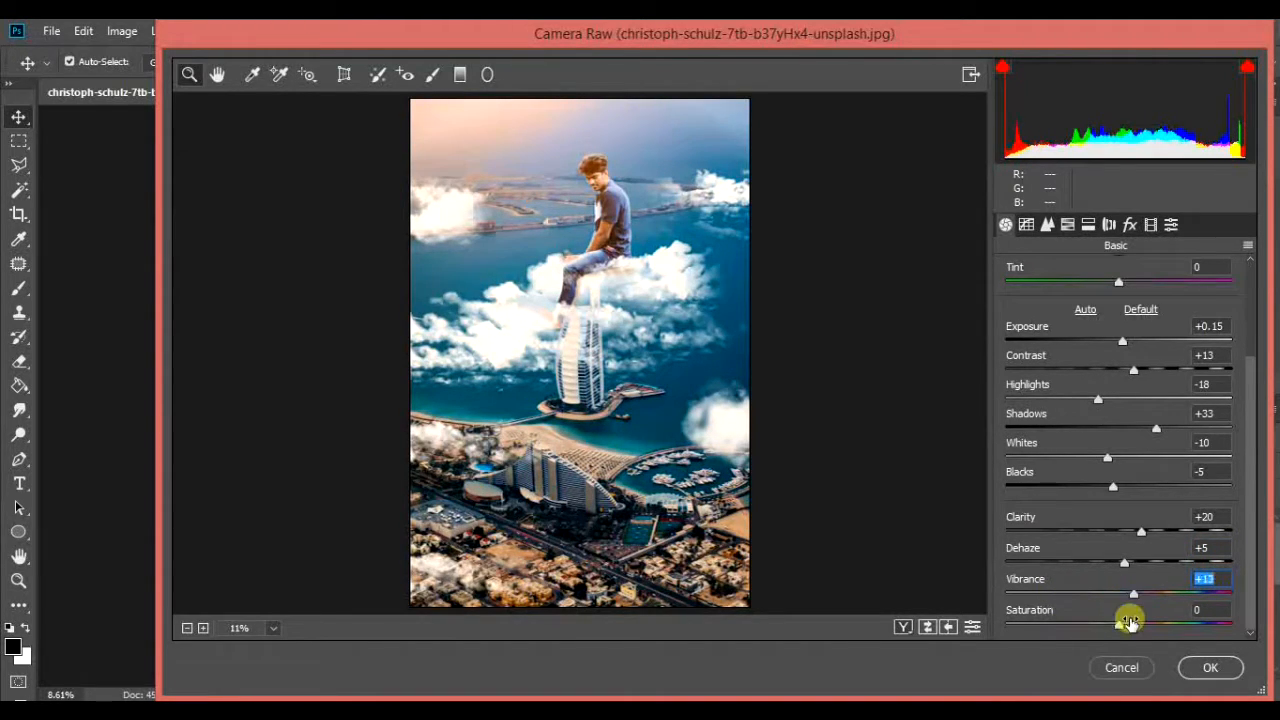
{"action": "left_click", "coordinate": [1117, 625]}
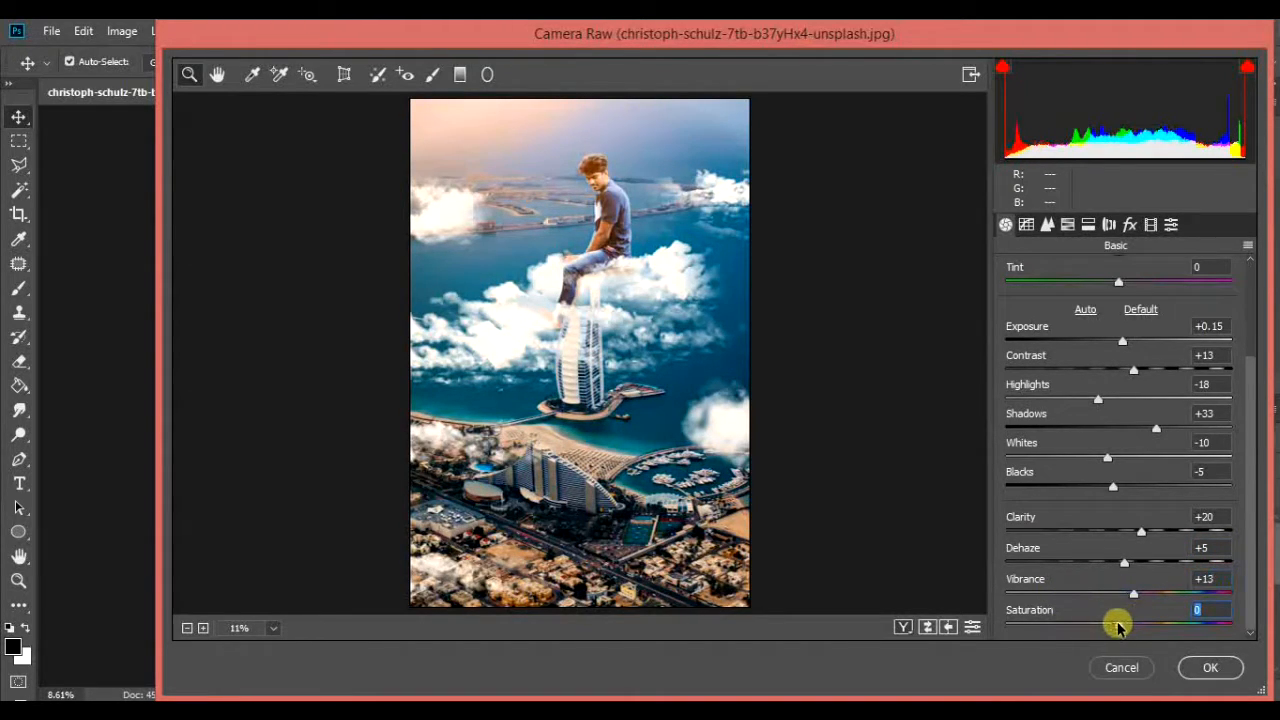
Step: Set the luminance noise reduction to 22 and the sharpening amount to 17
{"action": "left_click", "coordinate": [1026, 224]}
{"action": "left_click", "coordinate": [1047, 225]}
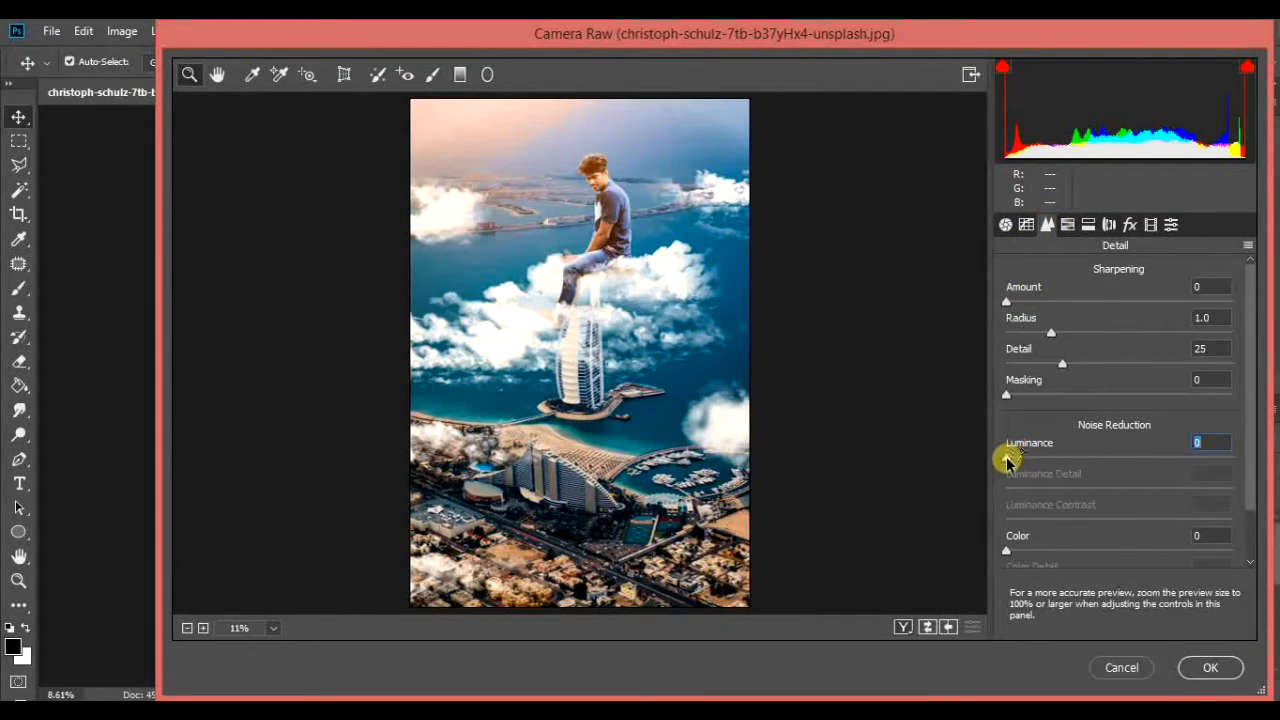
{"action": "left_click_drag", "start_coordinate": [1007, 458], "coordinate": [1055, 462]}
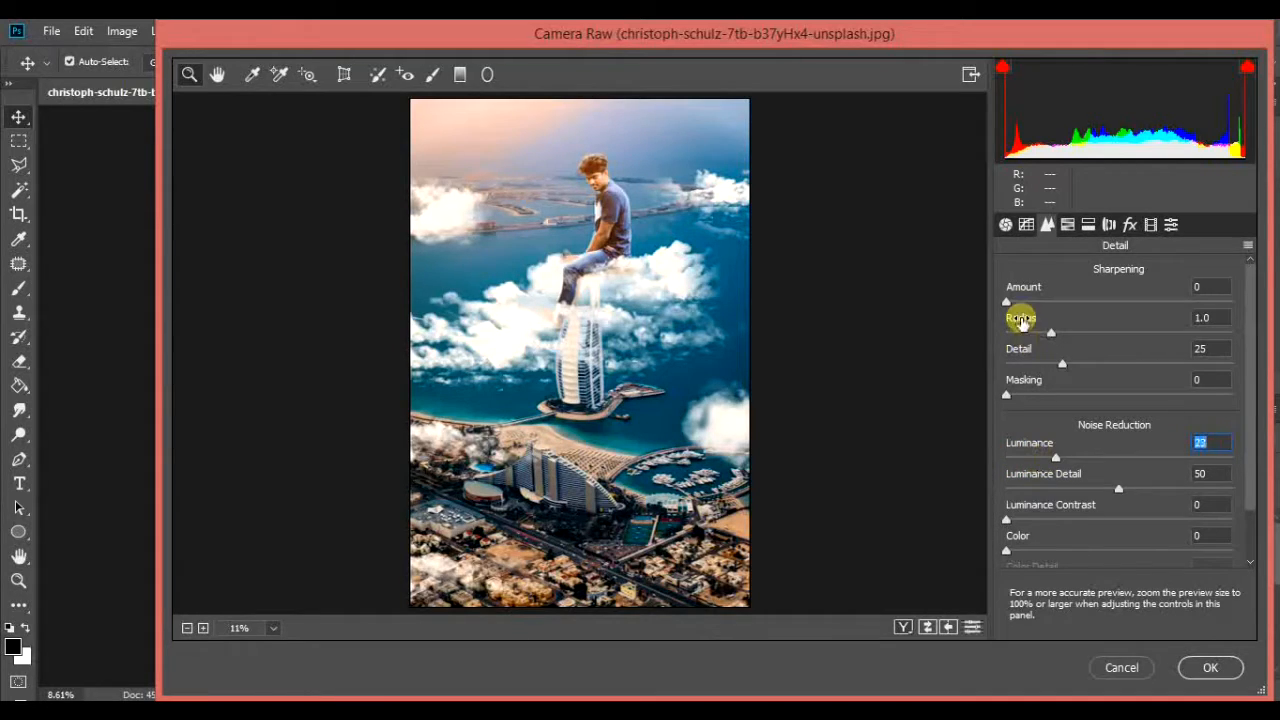
{"action": "left_click_drag", "start_coordinate": [1007, 301], "coordinate": [1031, 303]}
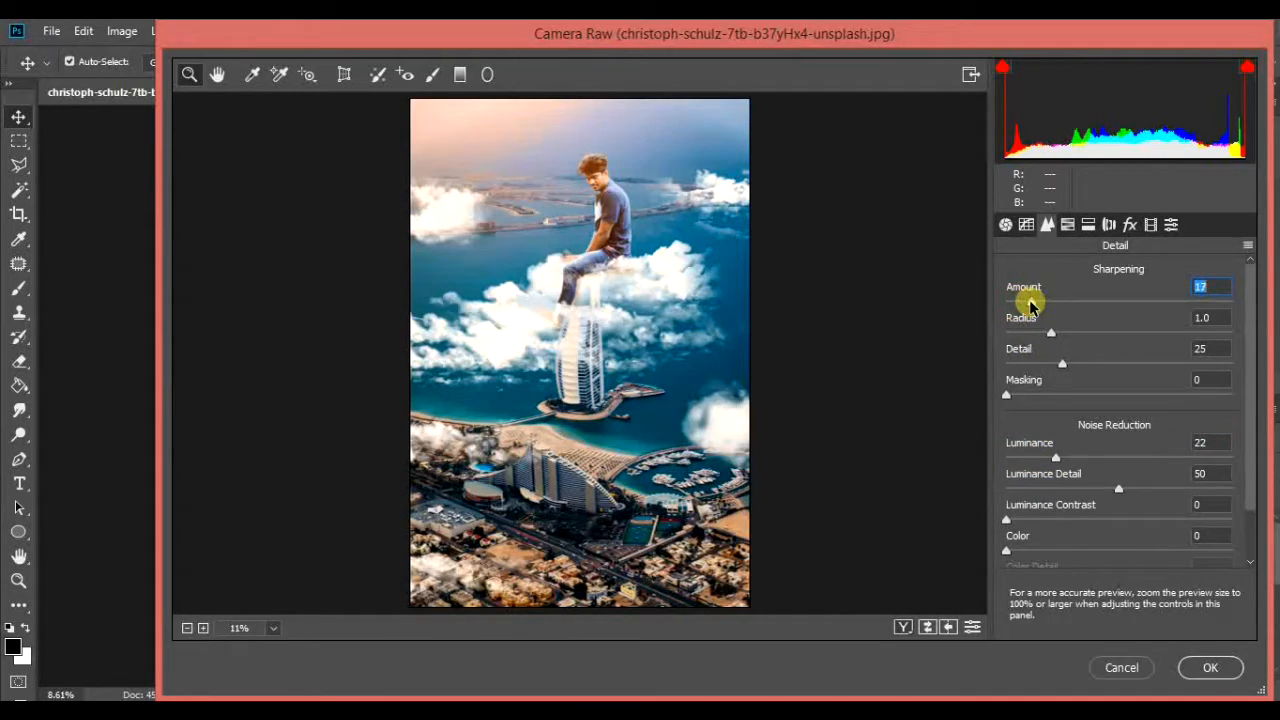
Step: In the HSL adjustments, set the Oranges to luminance -7, hue -4 and saturation -6
{"action": "left_click", "coordinate": [1067, 224]}
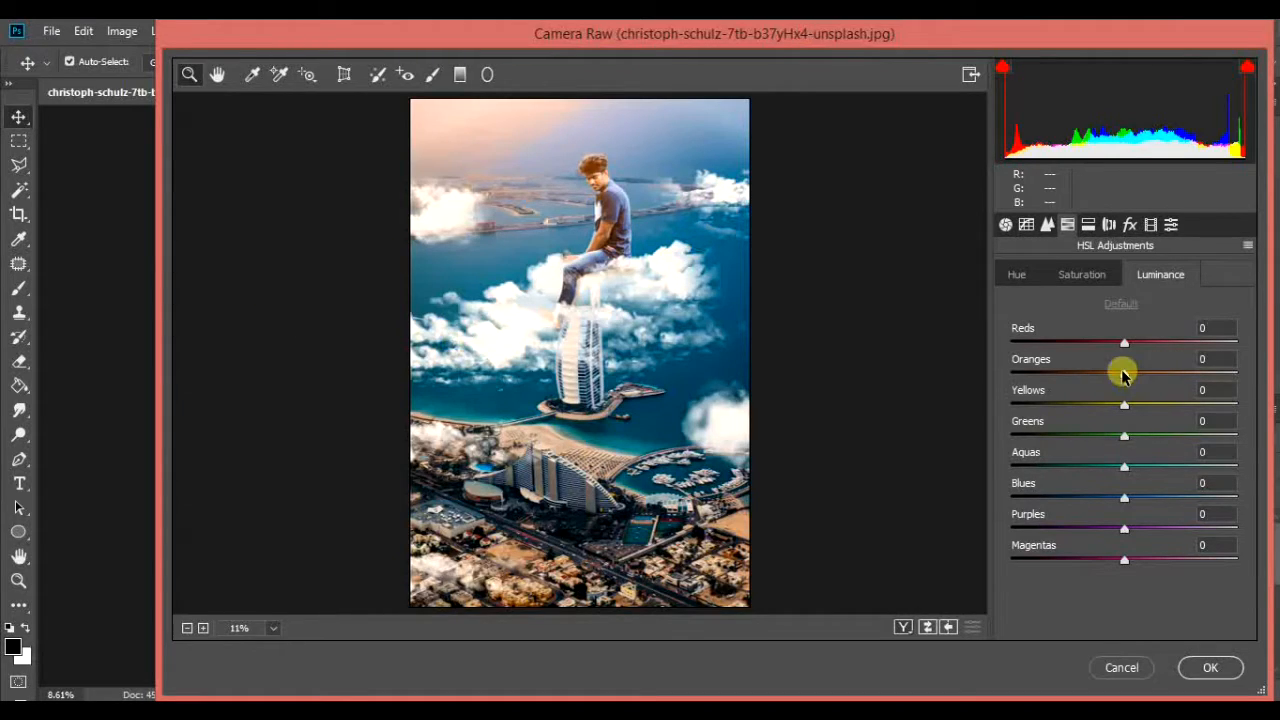
{"action": "mouse_move", "coordinate": [1124, 376]}
{"action": "left_mouse_down"}
{"action": "mouse_move", "coordinate": [1171, 374]}
{"action": "mouse_move", "coordinate": [1105, 390]}
{"action": "mouse_move", "coordinate": [1086, 380]}
{"action": "mouse_move", "coordinate": [1148, 382]}
{"action": "mouse_move", "coordinate": [1115, 370]}
{"action": "left_mouse_up"}
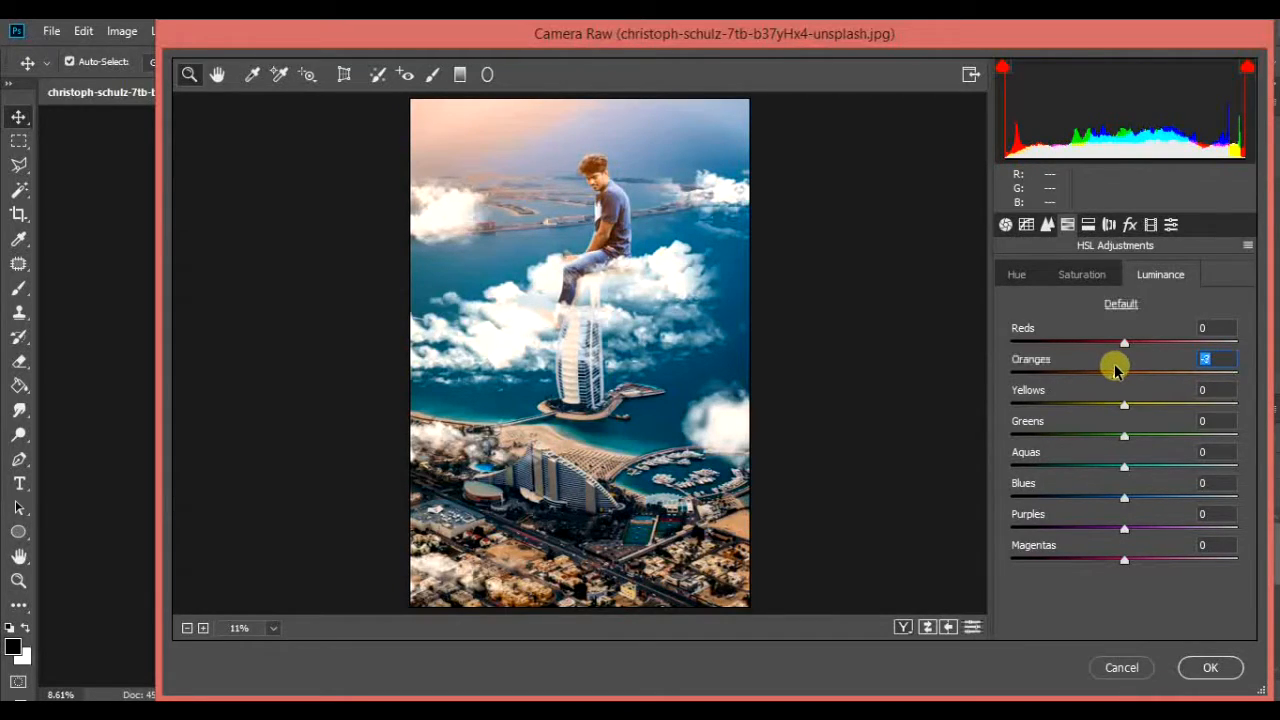
{"action": "left_click", "coordinate": [1046, 226]}
{"action": "left_click", "coordinate": [1066, 225]}
{"action": "left_click", "coordinate": [1017, 274]}
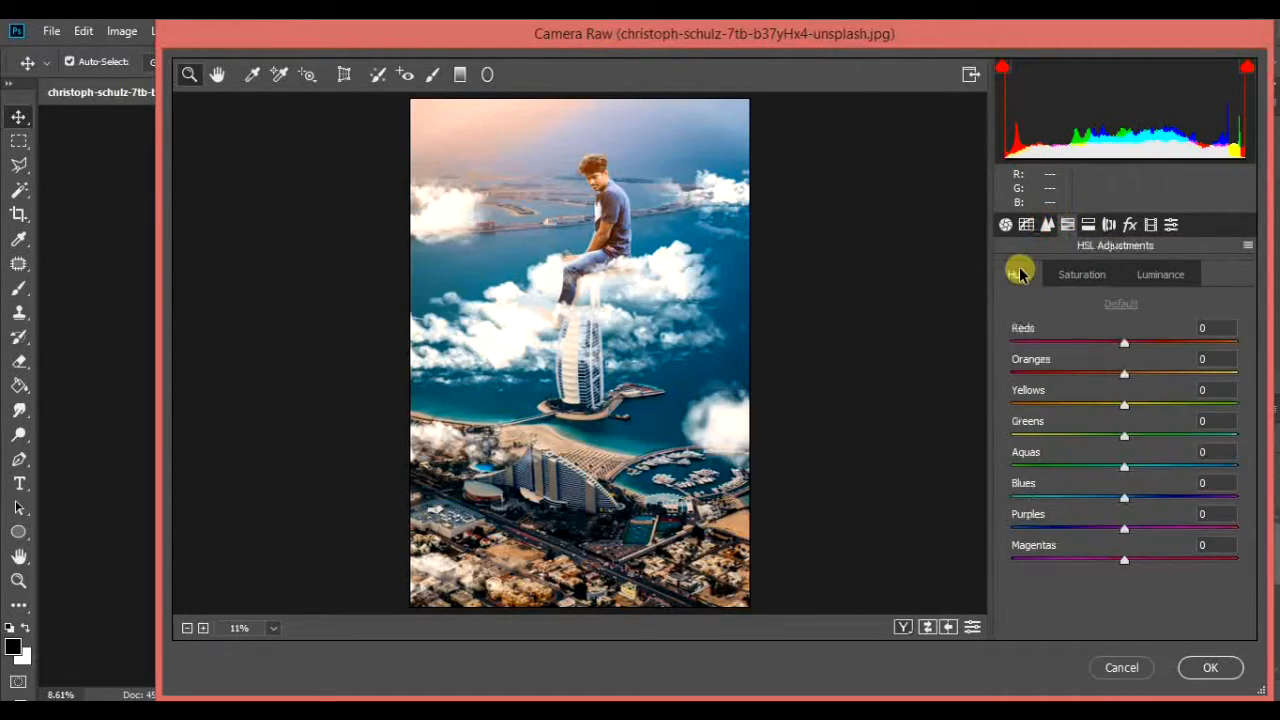
{"action": "mouse_move", "coordinate": [1137, 378]}
{"action": "left_mouse_down"}
{"action": "mouse_move", "coordinate": [1070, 370]}
{"action": "mouse_move", "coordinate": [1118, 374]}
{"action": "left_mouse_up"}
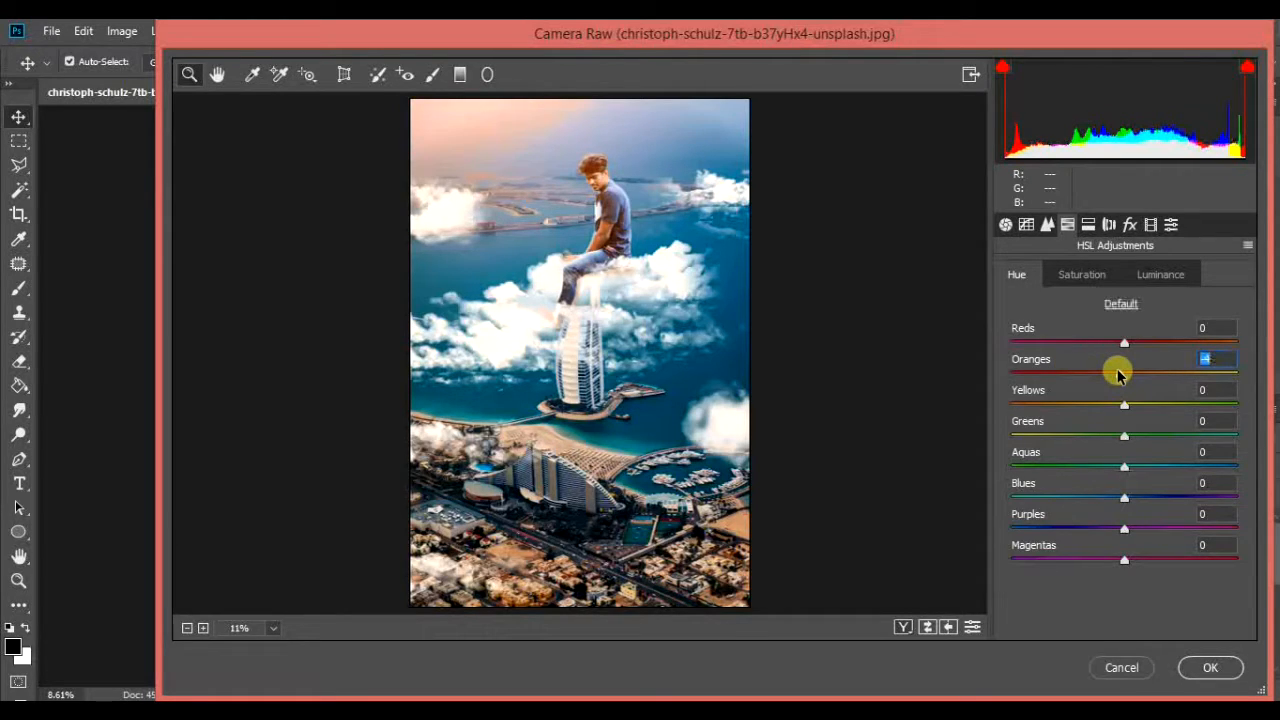
{"action": "key", "text": "super+x"}
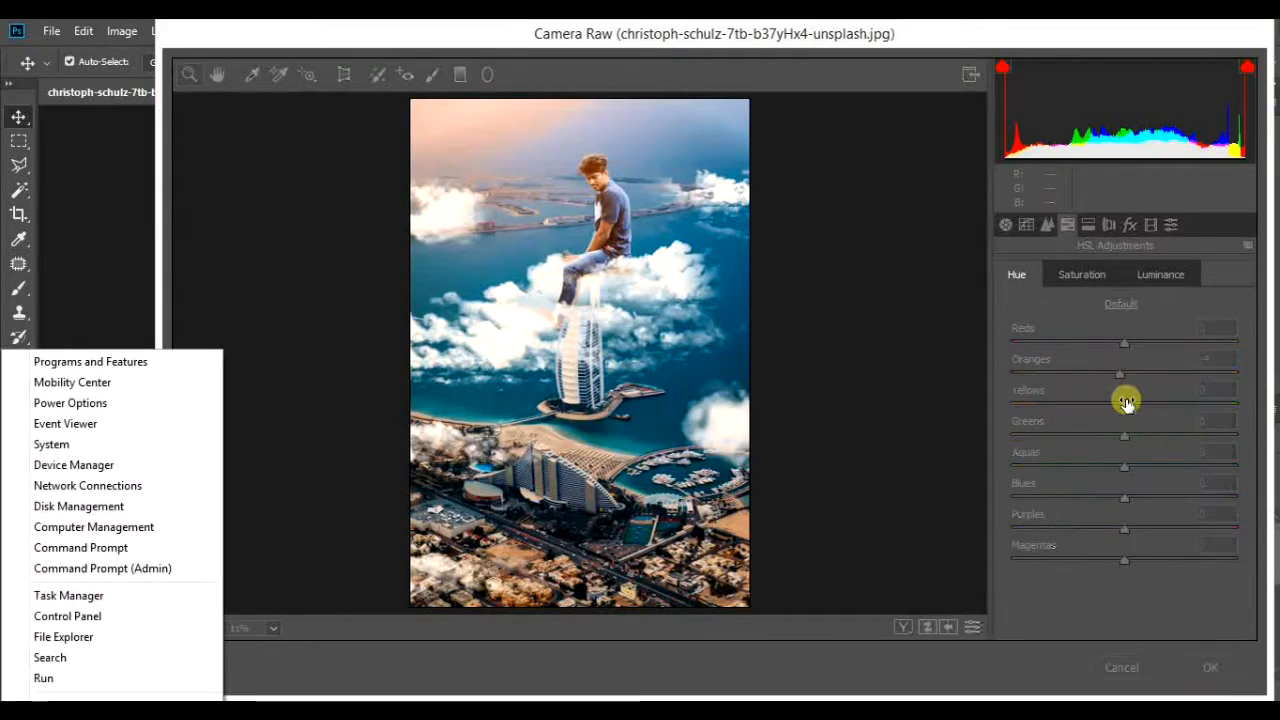
{"action": "left_click", "coordinate": [1148, 580]}
{"action": "left_click", "coordinate": [1072, 272]}
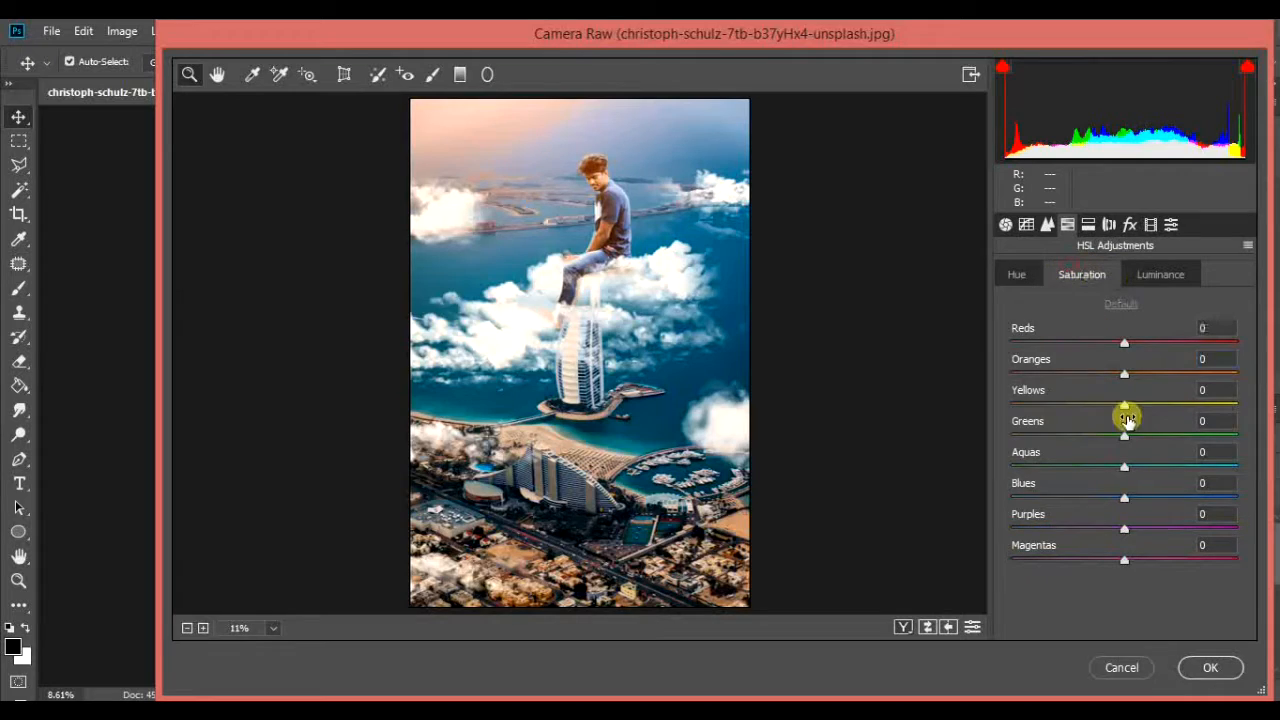
{"action": "mouse_move", "coordinate": [1112, 374]}
{"action": "left_mouse_down"}
{"action": "mouse_move", "coordinate": [1057, 367]}
{"action": "mouse_move", "coordinate": [1117, 377]}
{"action": "left_mouse_up"}
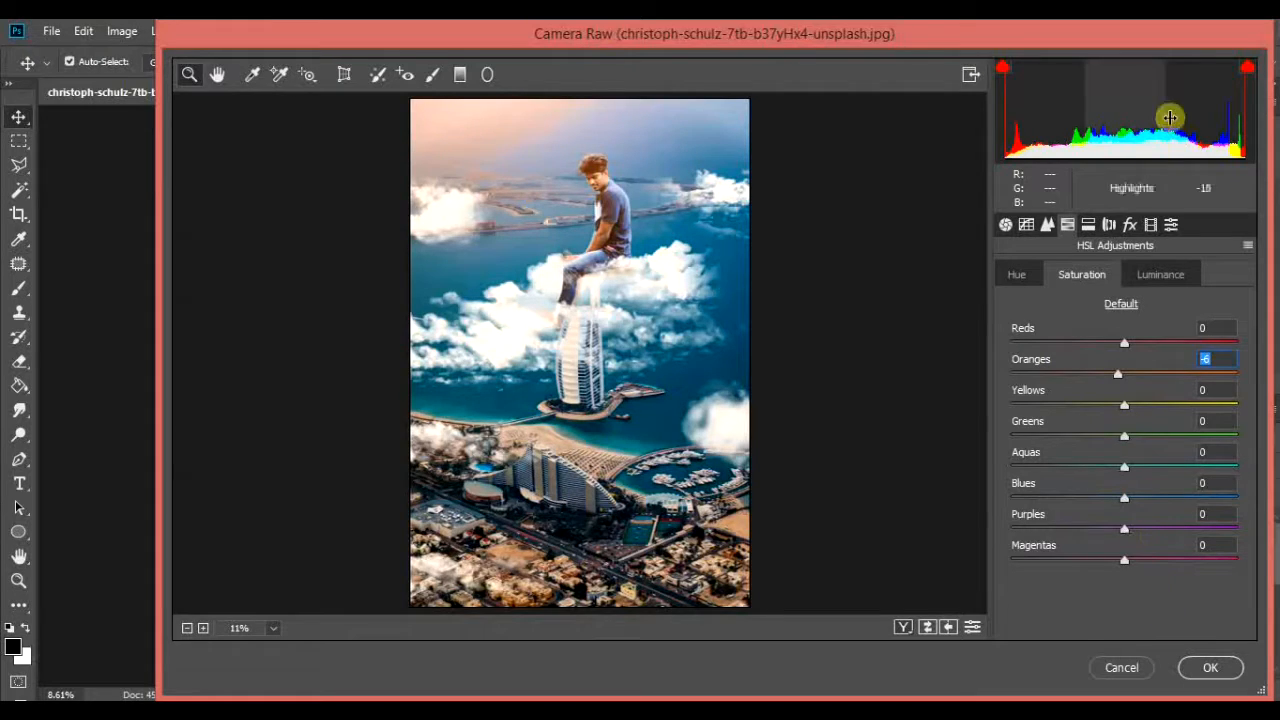
Step: Add a Highlight Priority post-crop vignette with Amount -23 and Feather 55, and apply the Camera Raw filter
{"action": "left_click", "coordinate": [1130, 224]}
{"action": "left_click_drag", "start_coordinate": [1124, 469], "coordinate": [1088, 470]}
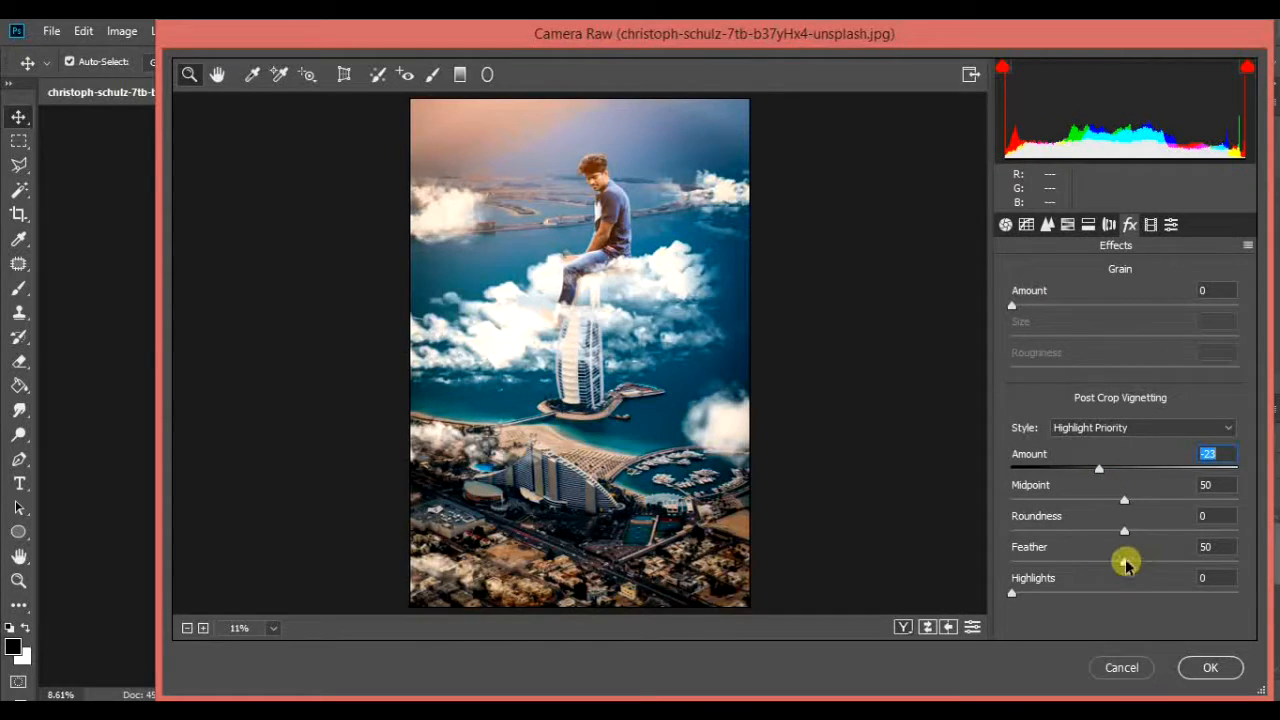
{"action": "left_click_drag", "start_coordinate": [1125, 564], "coordinate": [1155, 567]}
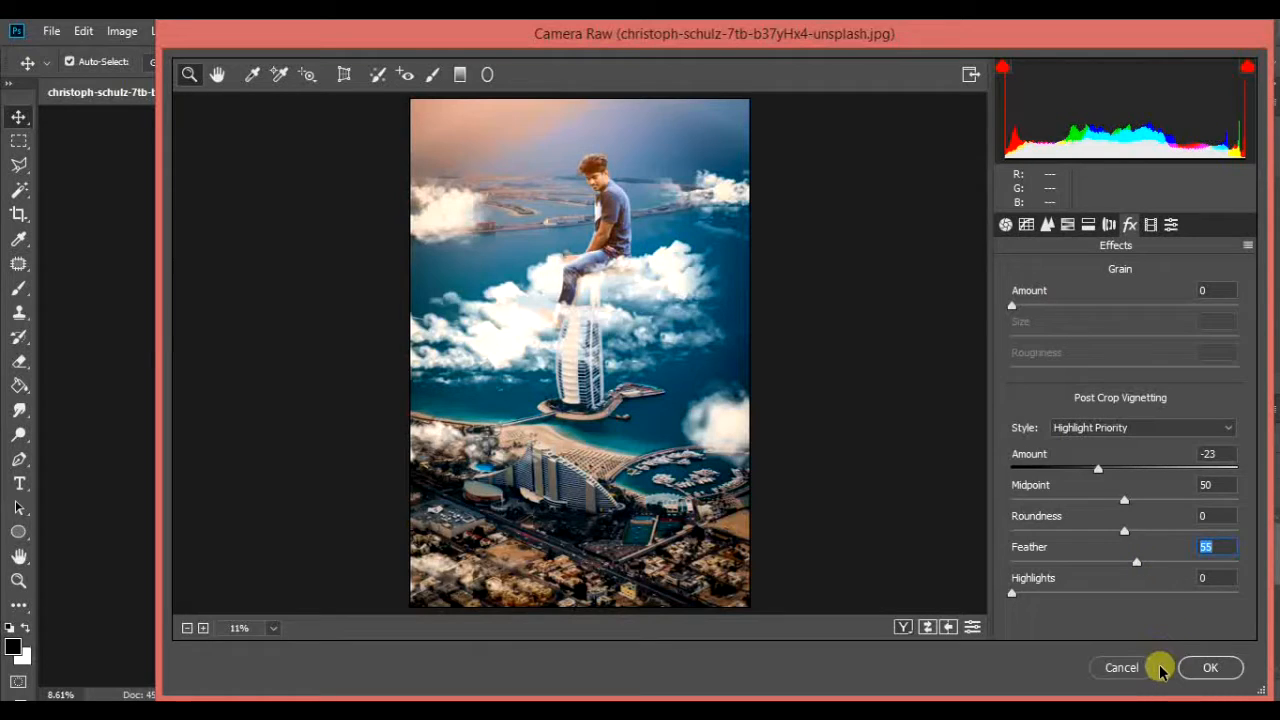
{"action": "left_click", "coordinate": [1207, 663]}
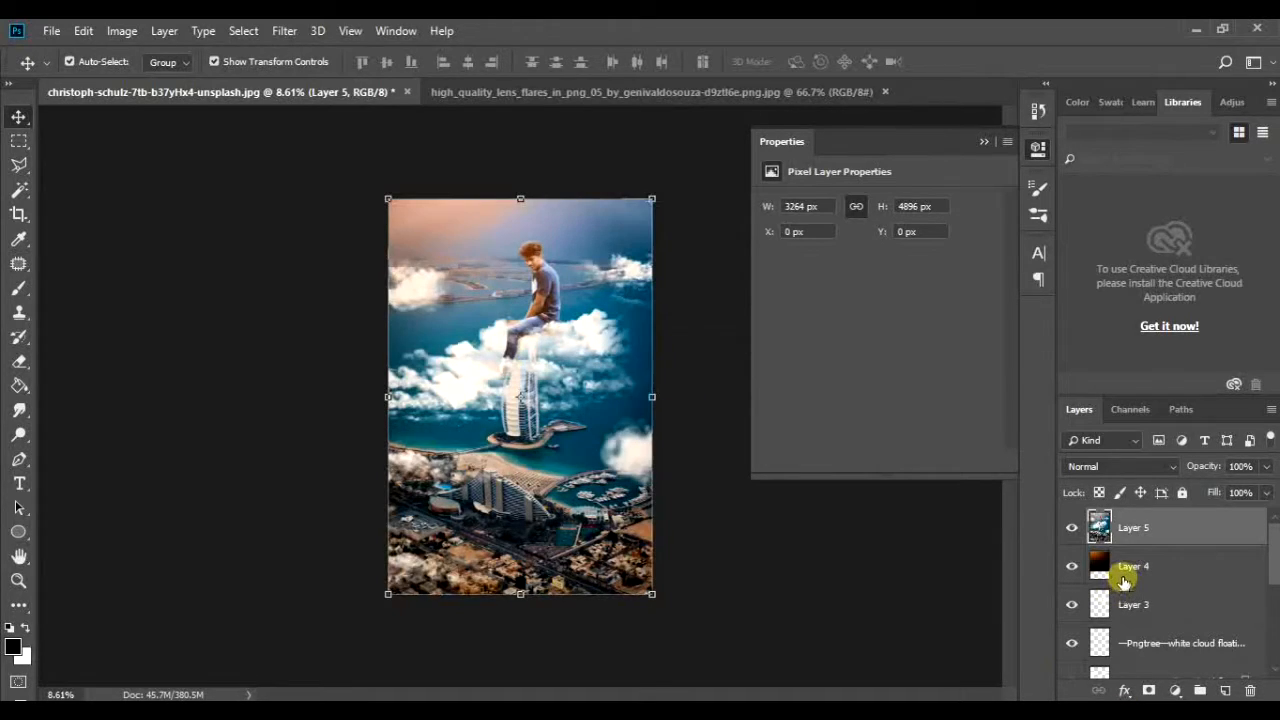
Step: Compare the finished image with the ungraded composite and the original background photo by toggling layer visibility
{"action": "left_click", "coordinate": [1074, 528]}
{"action": "left_click", "coordinate": [1074, 528]}
{"action": "left_click", "coordinate": [1074, 528]}
{"action": "left_click", "coordinate": [1074, 528]}
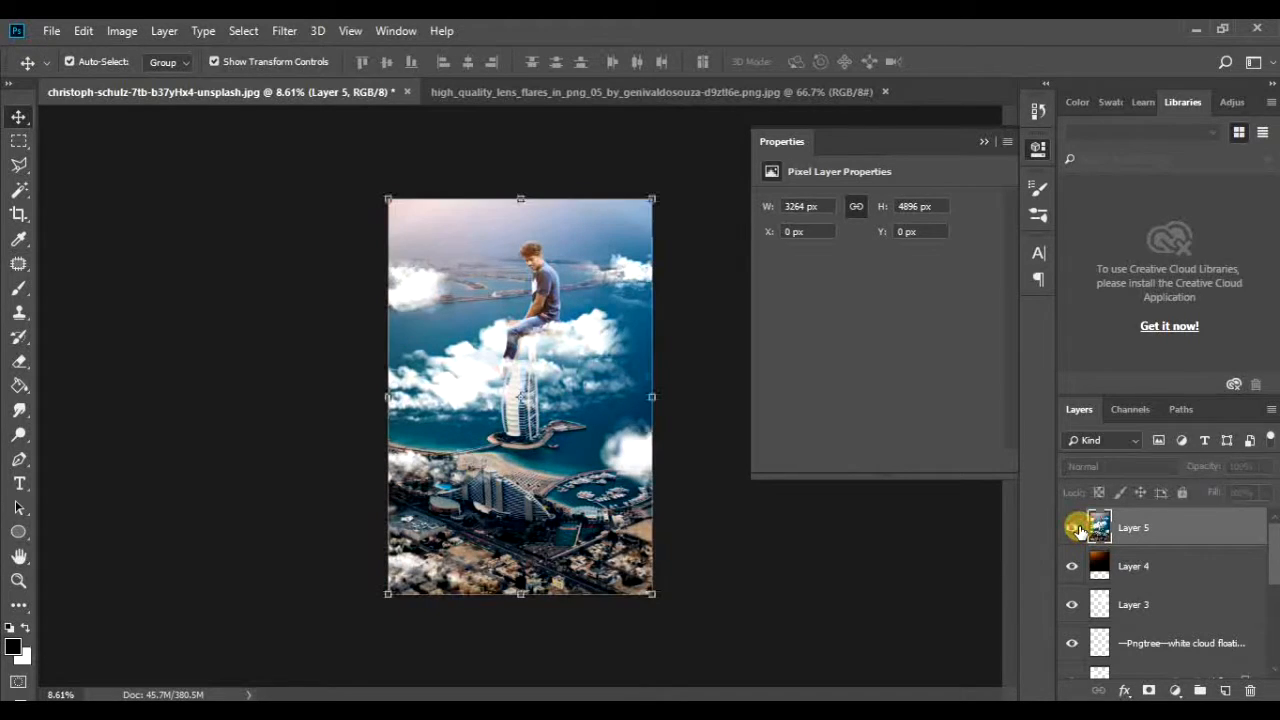
{"action": "scroll", "coordinate": [1100, 560], "scroll_direction": "down", "scroll_amount": 4}
{"action": "left_click_drag", "start_coordinate": [1113, 610], "coordinate": [1071, 654]}
{"action": "left_click", "coordinate": [1071, 656], "text": "alt"}
{"action": "left_click", "coordinate": [1072, 656], "text": "alt"}
{"action": "left_click", "coordinate": [1072, 656], "text": "alt"}
{"action": "left_click", "coordinate": [1072, 656], "text": "alt"}
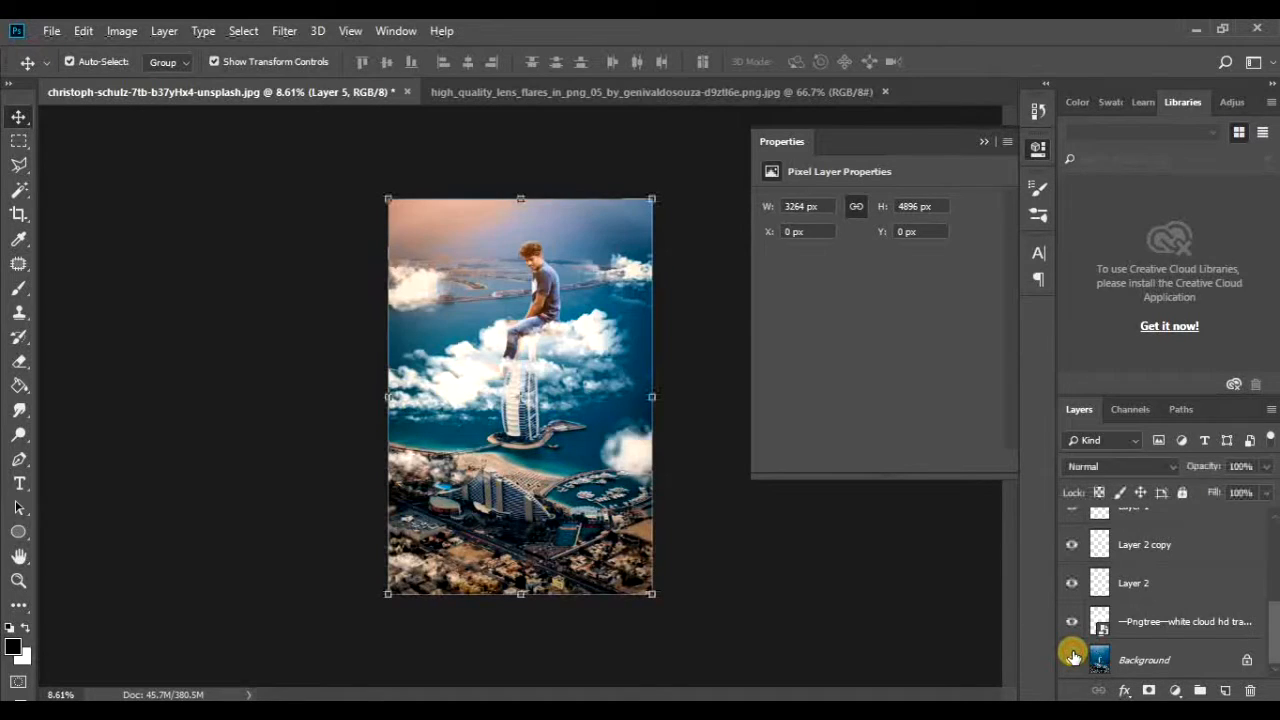
{"action": "left_click", "coordinate": [1072, 656], "text": "alt"}
{"action": "left_click", "coordinate": [1072, 656], "text": "alt"}
{"action": "left_click", "coordinate": [1072, 656], "text": "alt"}
{"action": "left_click", "coordinate": [1072, 656], "text": "alt"}
{"action": "left_click", "coordinate": [1072, 656], "text": "alt"}
{"action": "left_click", "coordinate": [1072, 656], "text": "alt"}
{"action": "left_click", "coordinate": [1072, 656], "text": "alt"}
{"action": "left_click", "coordinate": [1072, 656], "text": "alt"}
Step: Clone clean sky over the brown leftover patch beside the man's front hair on Layer 5 with the Clone Stamp
{"action": "left_click_drag", "start_coordinate": [558, 222], "coordinate": [700, 367]}
{"action": "left_click_drag", "start_coordinate": [199, 398], "coordinate": [290, 452]}
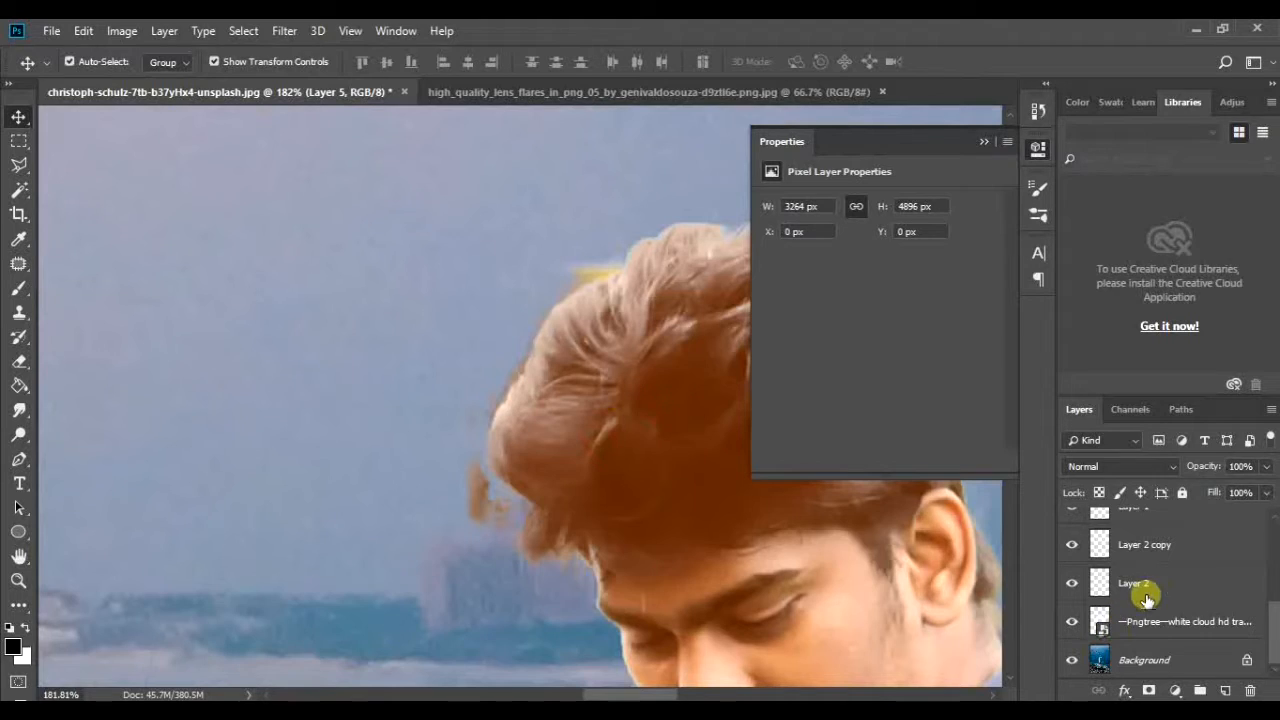
{"action": "scroll", "coordinate": [1150, 590], "scroll_direction": "up", "scroll_amount": 5}
{"action": "mouse_move", "coordinate": [520, 512]}
{"action": "left_mouse_down"}
{"action": "mouse_move", "coordinate": [575, 560]}
{"action": "mouse_move", "coordinate": [563, 559]}
{"action": "left_mouse_up"}
{"action": "key", "text": "s"}
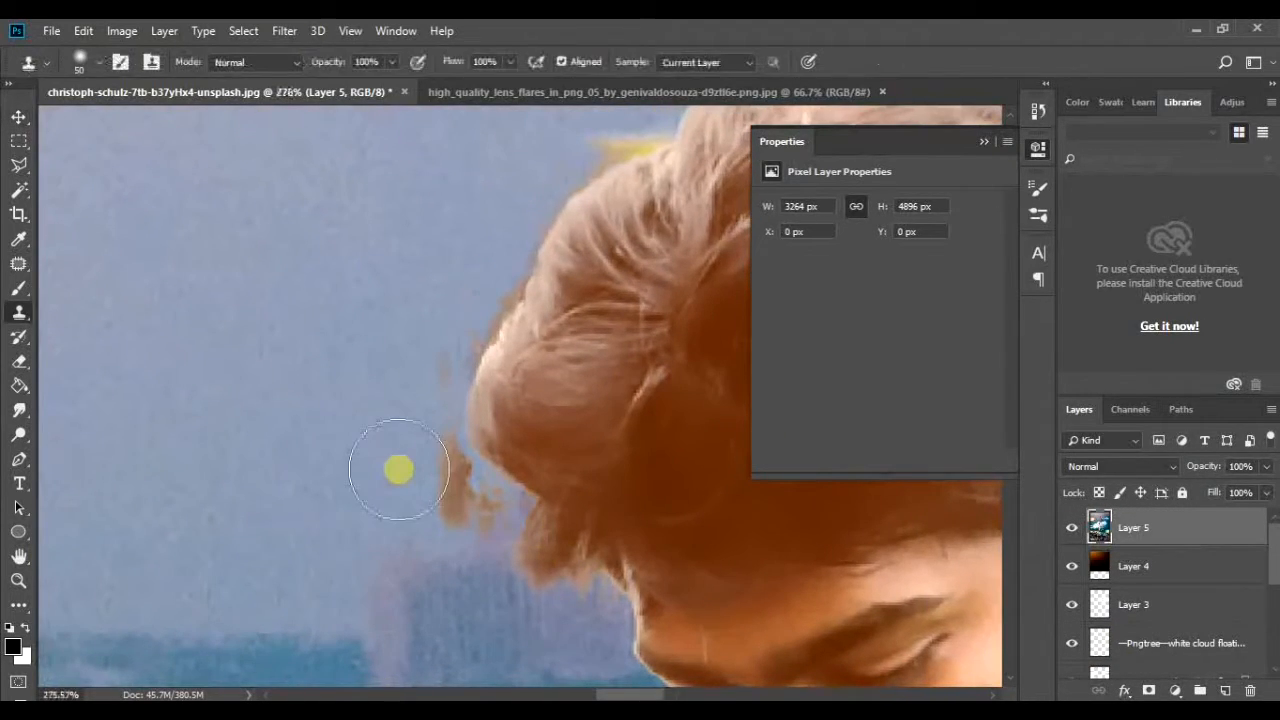
{"action": "left_click", "coordinate": [355, 511], "text": "alt"}
{"action": "mouse_move", "coordinate": [440, 495]}
{"action": "left_mouse_down"}
{"action": "mouse_move", "coordinate": [447, 535]}
{"action": "mouse_move", "coordinate": [462, 522]}
{"action": "mouse_move", "coordinate": [422, 395]}
{"action": "mouse_move", "coordinate": [464, 494]}
{"action": "left_mouse_up"}
Step: Reduce the Clone Stamp brush to 15 px and clone sky over the remaining fringe along the upper hair edge
{"action": "key", "text": "bracketleft"}
{"action": "key", "text": "bracketleft"}
{"action": "key", "text": "bracketleft"}
{"action": "key", "text": "bracketleft"}
{"action": "key", "text": "bracketleft"}
{"action": "key", "text": "bracketleft"}
{"action": "key", "text": "bracketleft"}
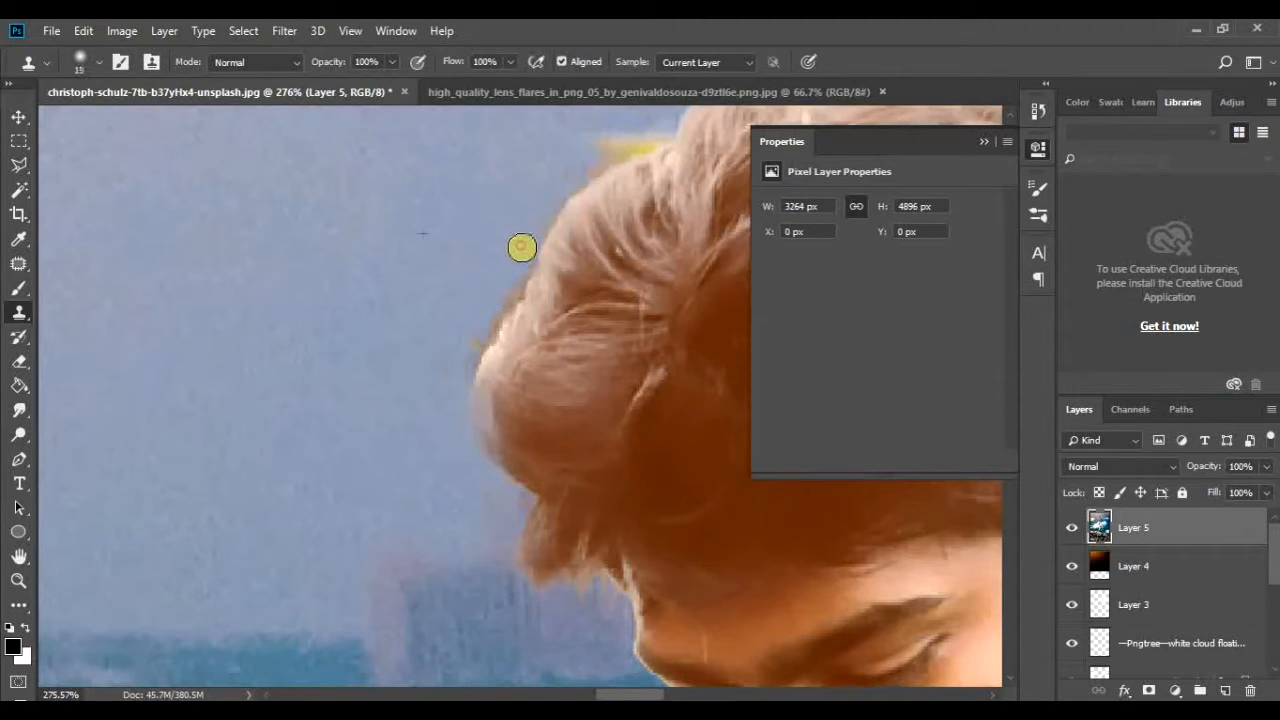
{"action": "mouse_move", "coordinate": [522, 247]}
{"action": "left_mouse_down"}
{"action": "mouse_move", "coordinate": [474, 346]}
{"action": "mouse_move", "coordinate": [491, 331]}
{"action": "mouse_move", "coordinate": [431, 408]}
{"action": "mouse_move", "coordinate": [480, 331]}
{"action": "mouse_move", "coordinate": [552, 307]}
{"action": "mouse_move", "coordinate": [522, 298]}
{"action": "left_mouse_up"}
{"action": "left_click_drag", "start_coordinate": [645, 303], "coordinate": [531, 277]}
{"action": "mouse_move", "coordinate": [580, 192]}
{"action": "left_mouse_down"}
{"action": "mouse_move", "coordinate": [645, 258]}
{"action": "mouse_move", "coordinate": [560, 197]}
{"action": "left_mouse_up"}
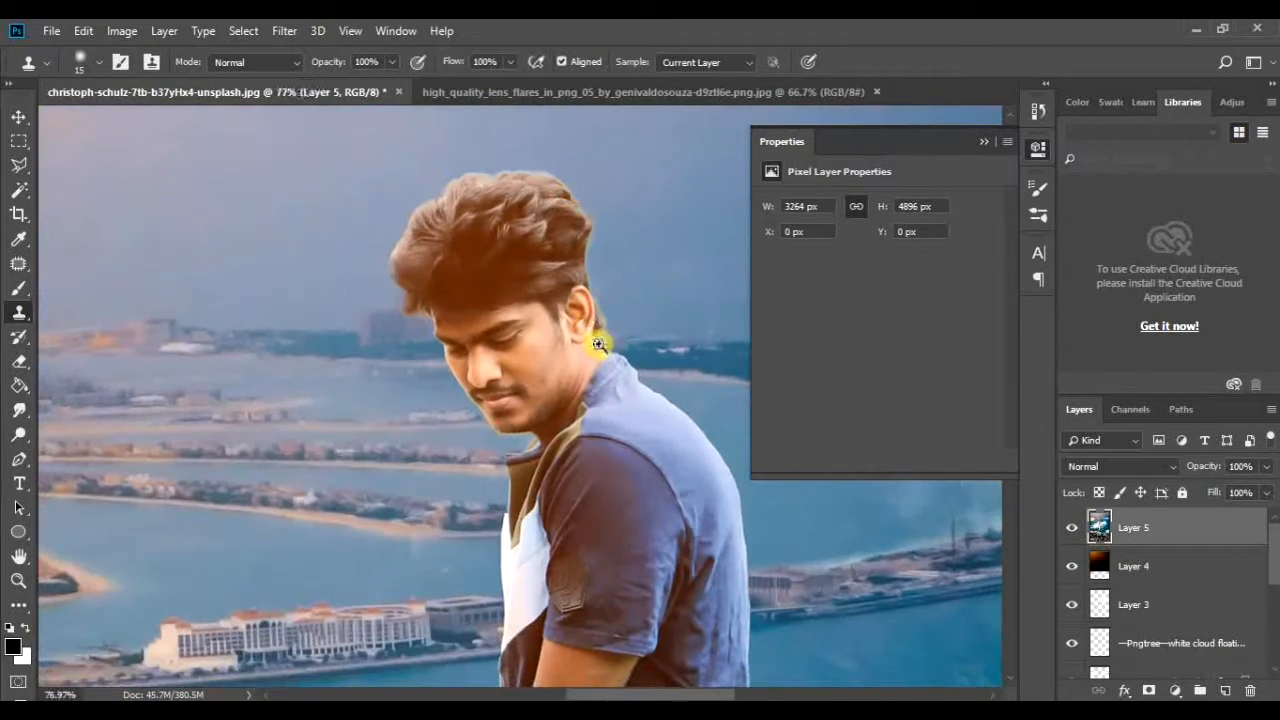
Step: Clone nearby background over the leftover edge behind the man's ear and neck, and view the whole image
{"action": "left_click_drag", "start_coordinate": [603, 344], "coordinate": [694, 383]}
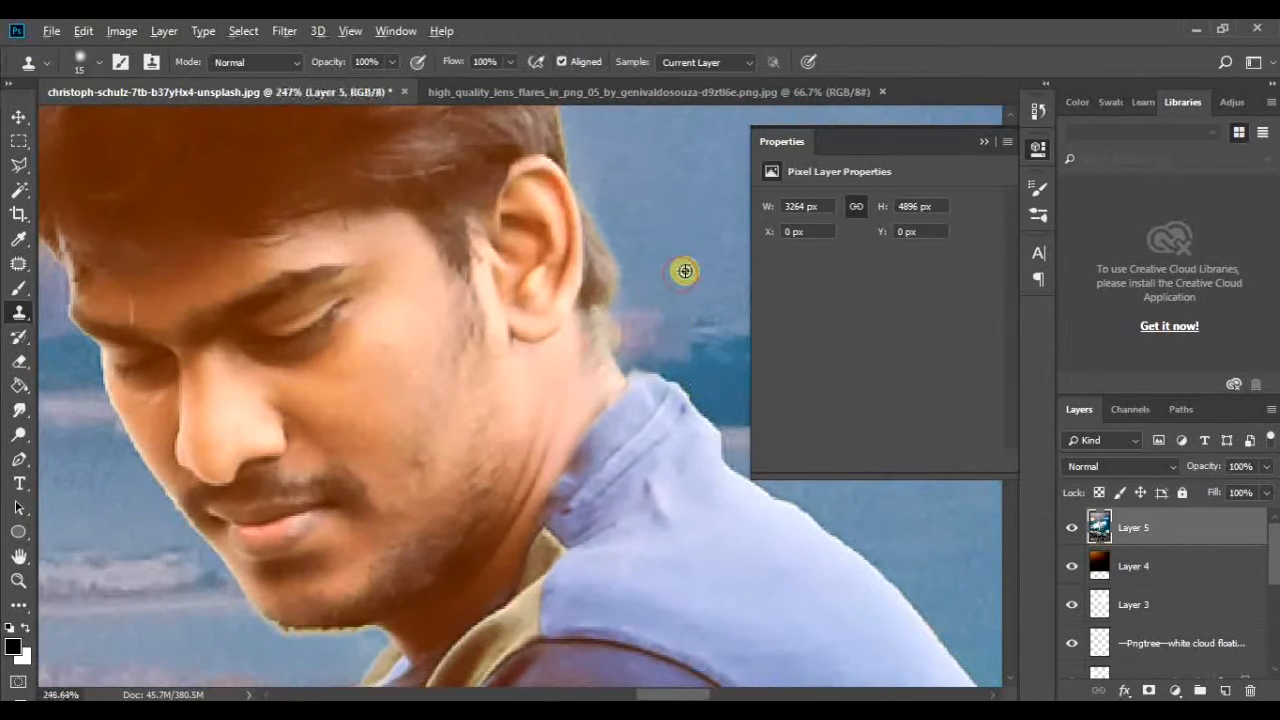
{"action": "mouse_move", "coordinate": [617, 308]}
{"action": "left_mouse_down"}
{"action": "mouse_move", "coordinate": [617, 338]}
{"action": "mouse_move", "coordinate": [586, 286]}
{"action": "mouse_move", "coordinate": [517, 269]}
{"action": "mouse_move", "coordinate": [531, 329]}
{"action": "mouse_move", "coordinate": [414, 277]}
{"action": "mouse_move", "coordinate": [503, 422]}
{"action": "left_mouse_up"}
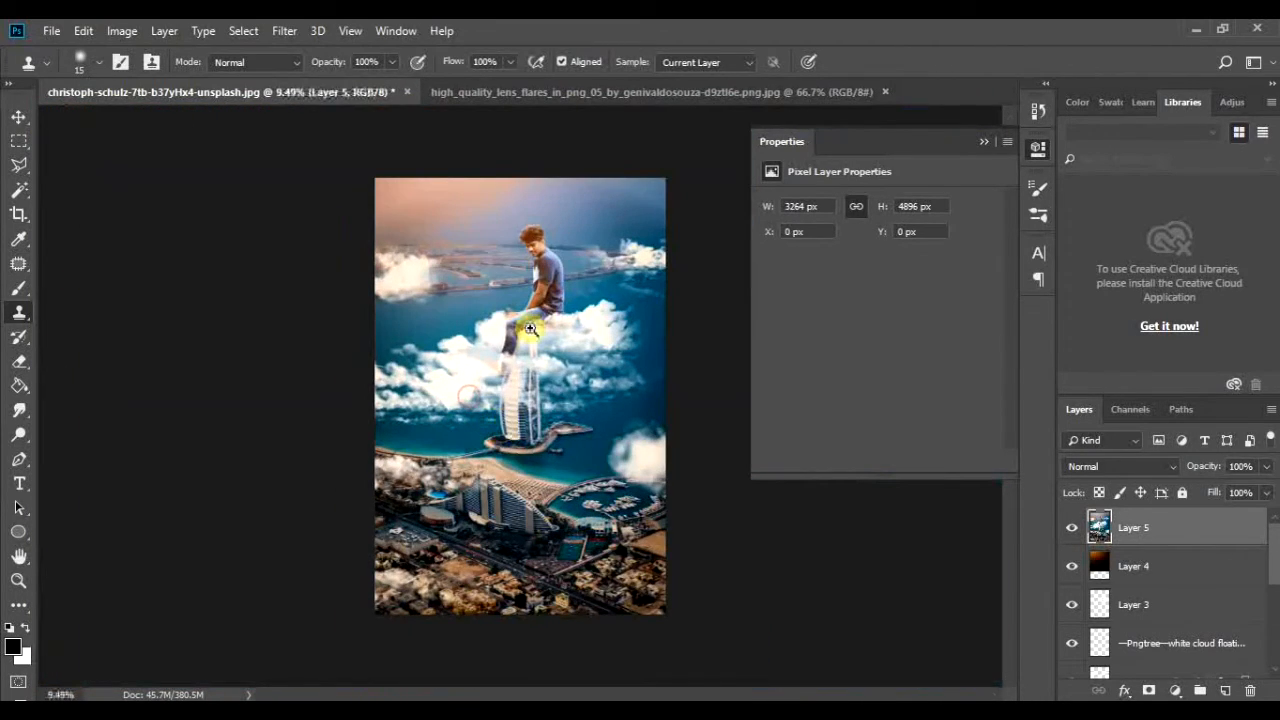
{"action": "left_click_drag", "start_coordinate": [563, 490], "coordinate": [506, 433]}
{"action": "left_click", "coordinate": [50, 31]}
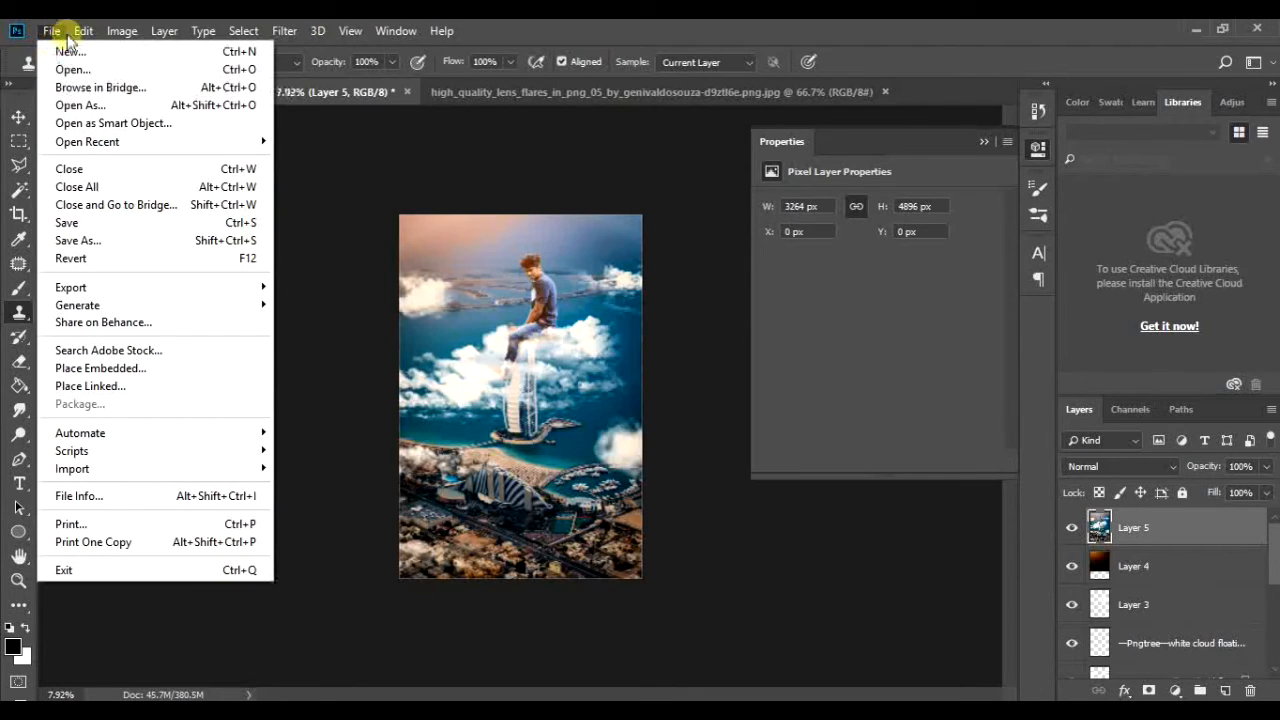
{"action": "left_click", "coordinate": [500, 190]}
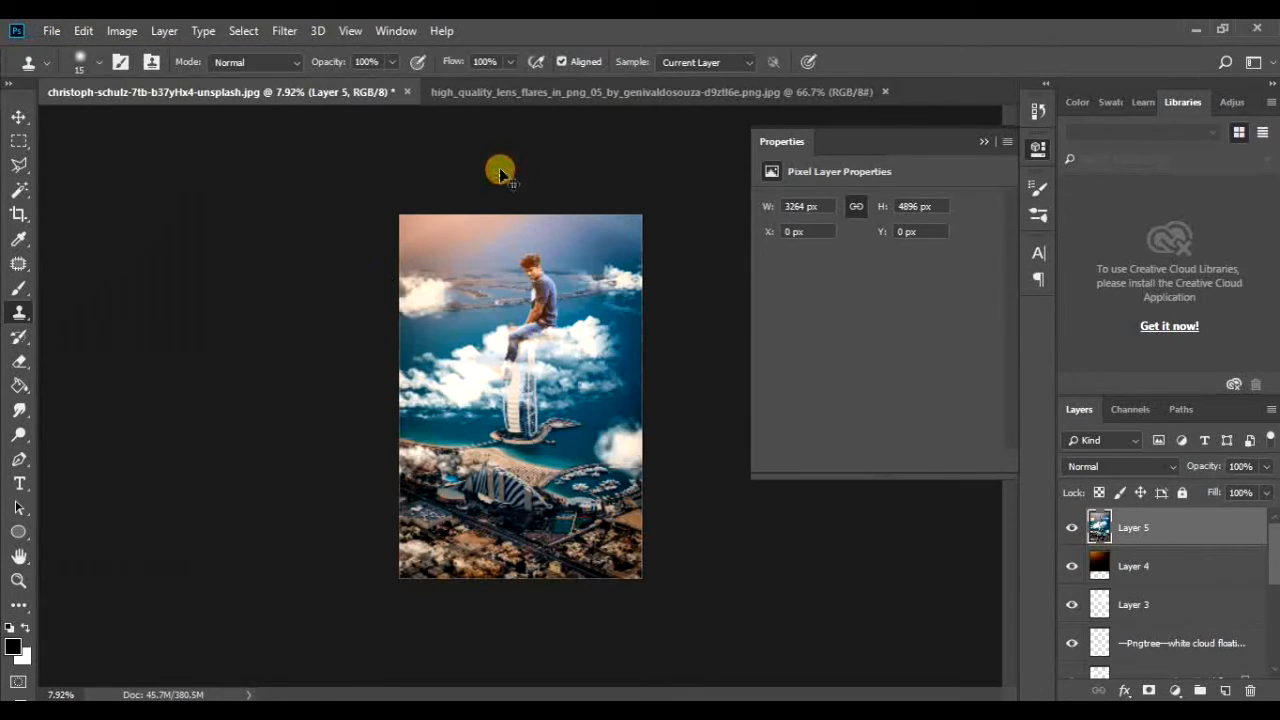